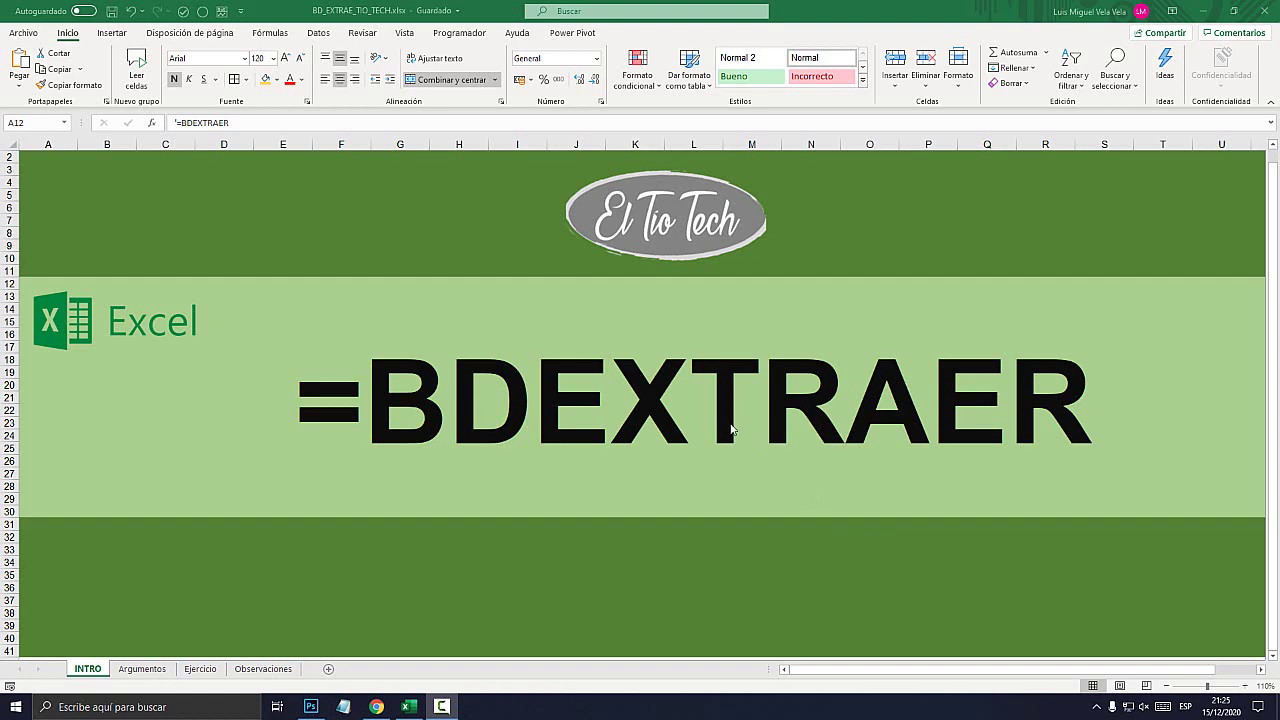
- Switch to the Argumentos sheet showing the =BDEXTRAER(BD; NOMBRE CAMPO; CRITERIOS) syntax
click(142, 669)
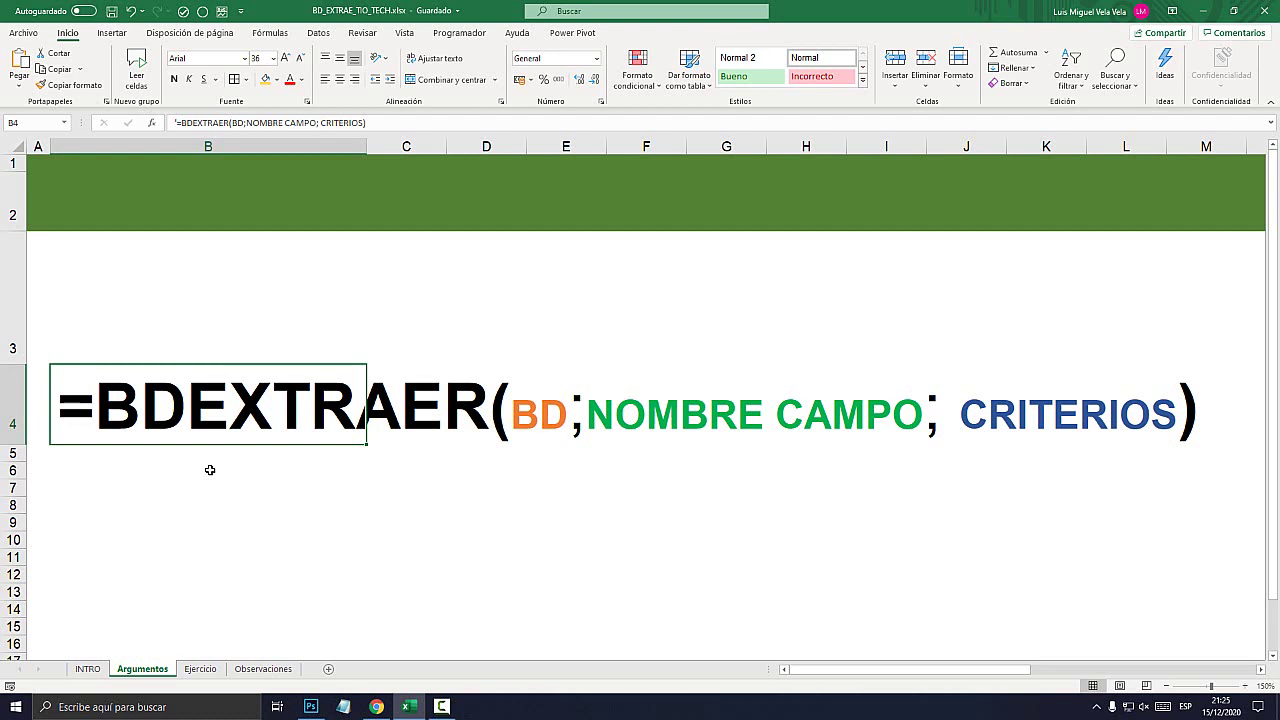
double_click(74, 402)
mouse_move(104, 402)
mouse_down()
mouse_move(497, 395)
mouse_move(574, 416)
mouse_up()
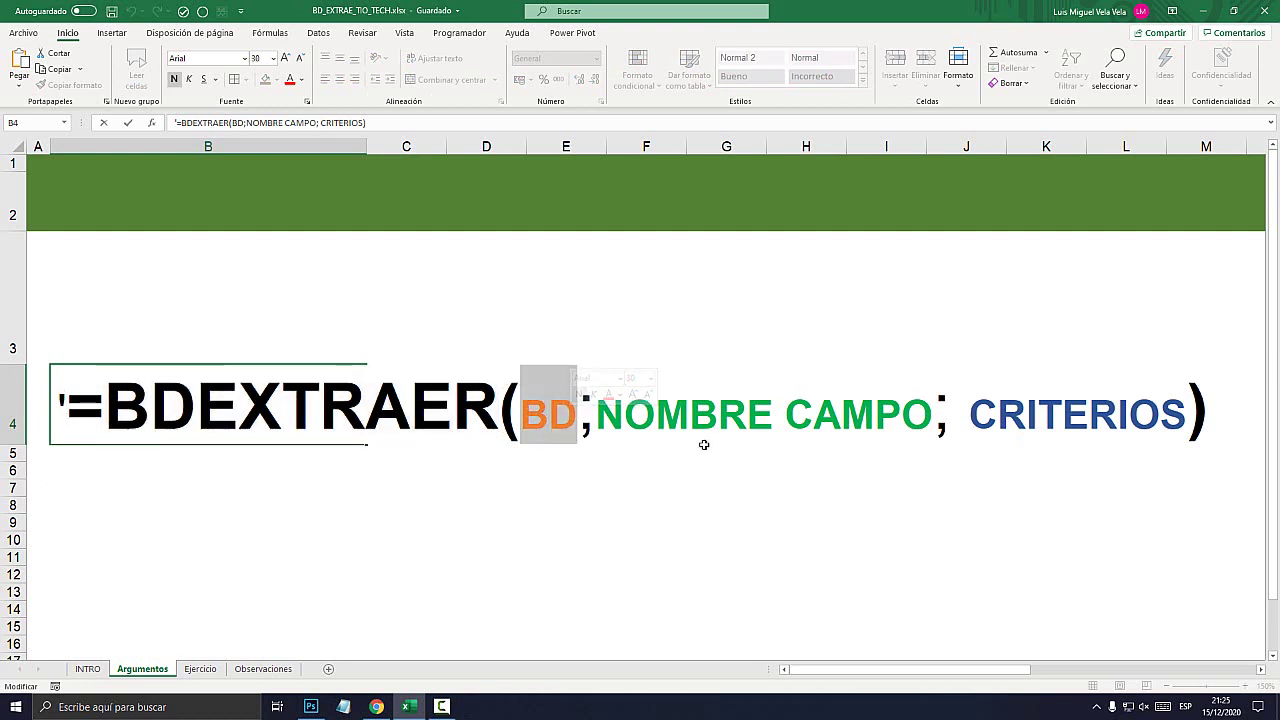
click(538, 418)
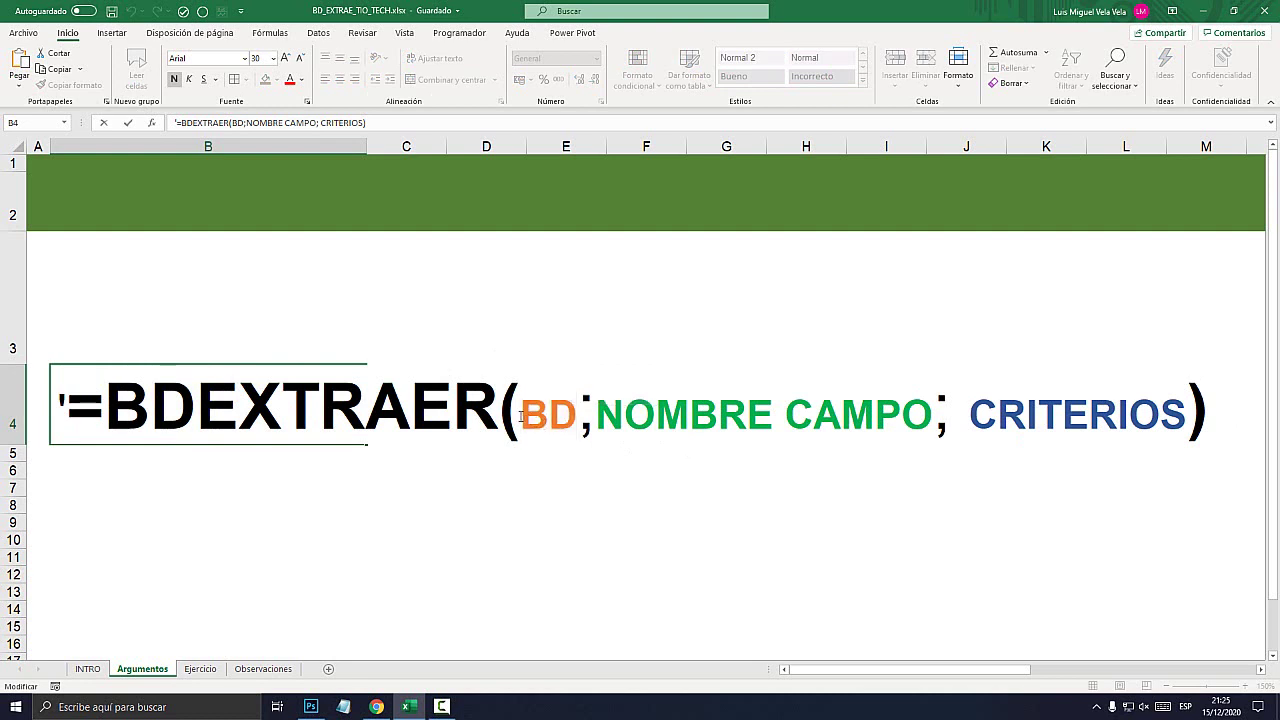
drag(521, 416, 577, 416)
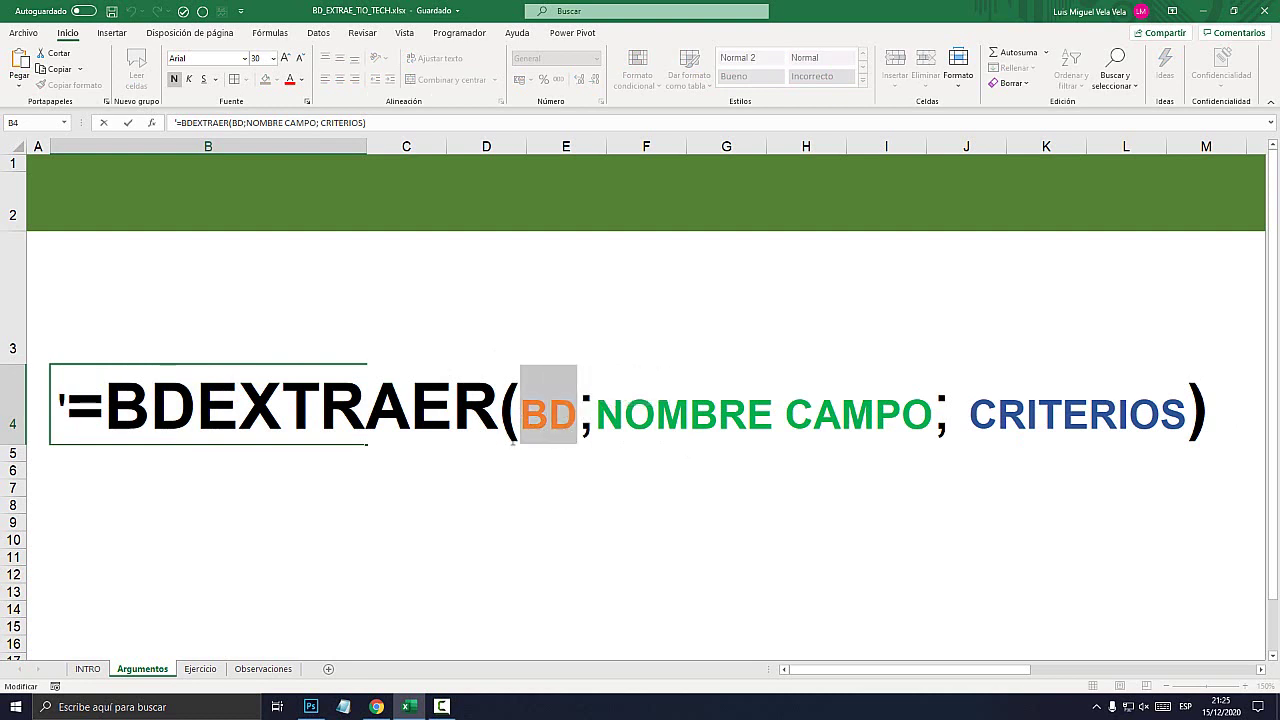
click(513, 441)
drag(518, 441, 578, 441)
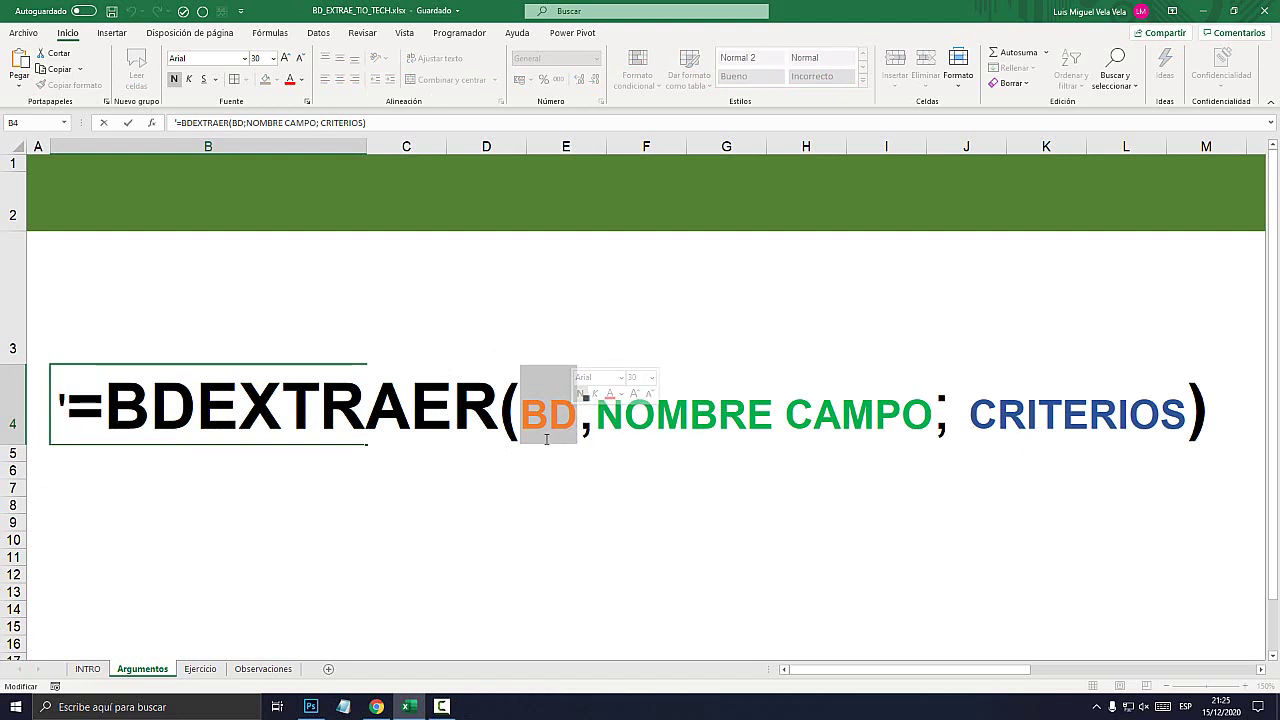
click(597, 430)
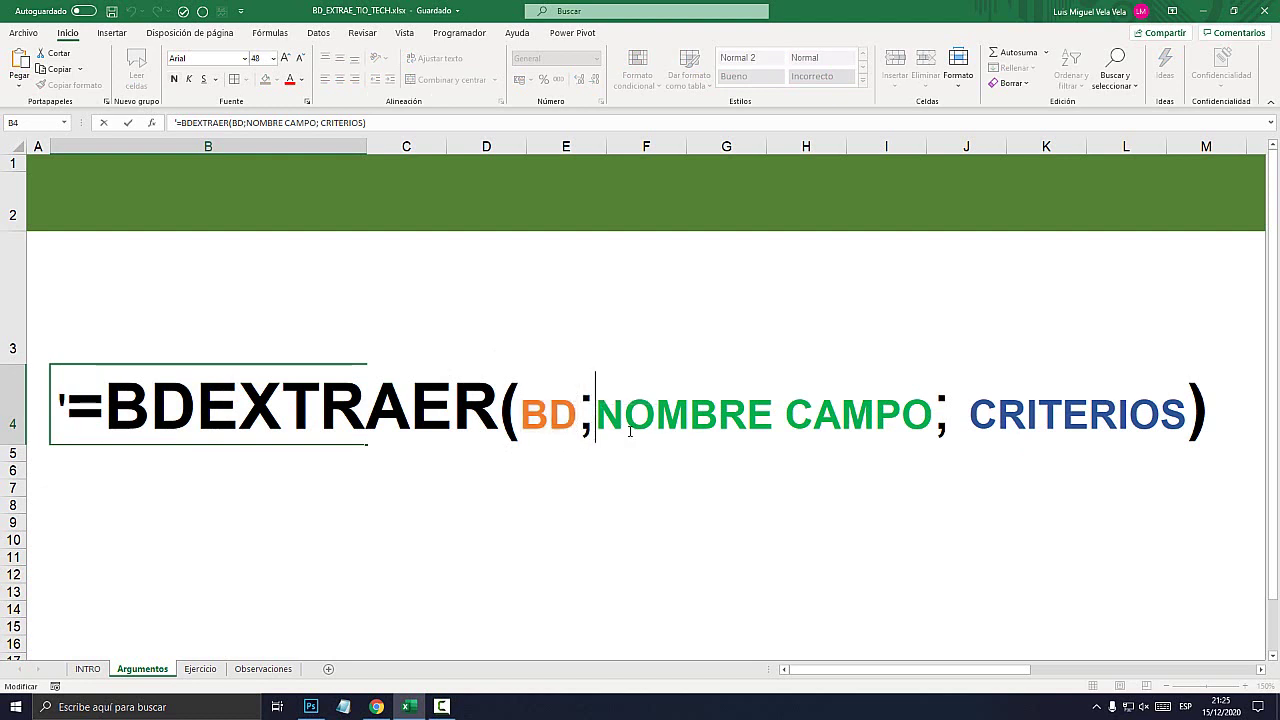
drag(598, 418, 933, 425)
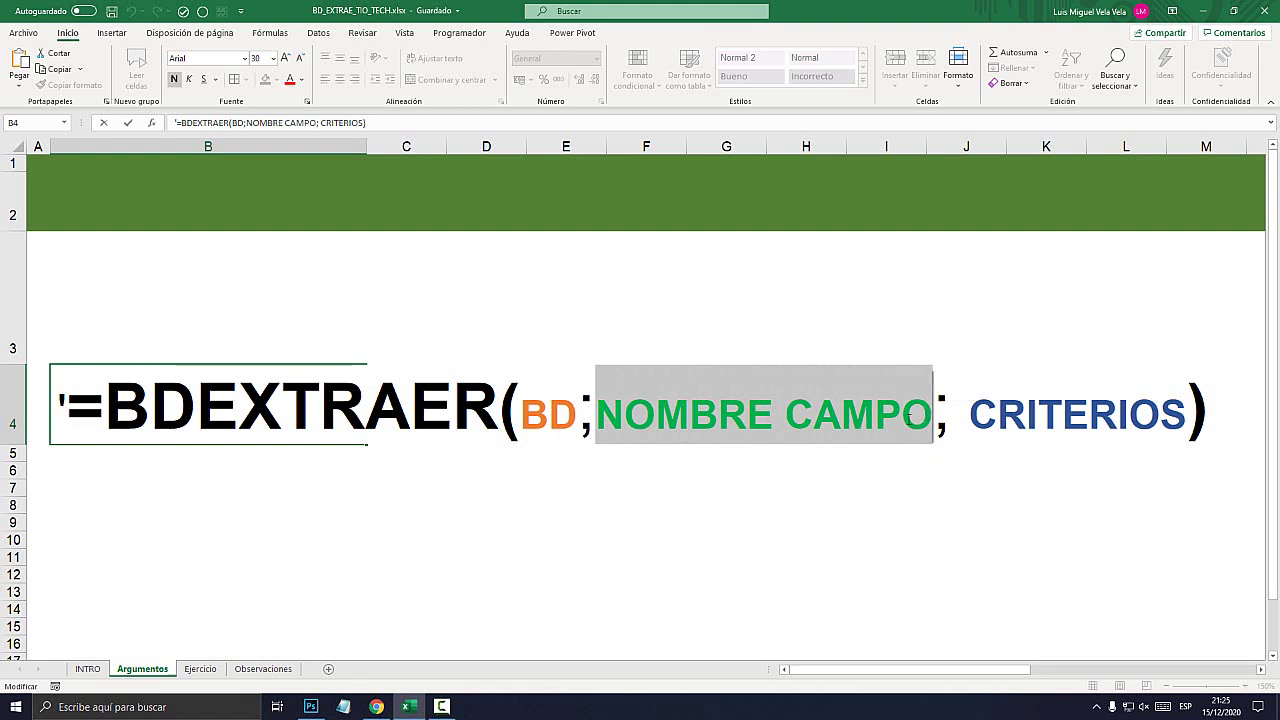
drag(950, 418, 1183, 418)
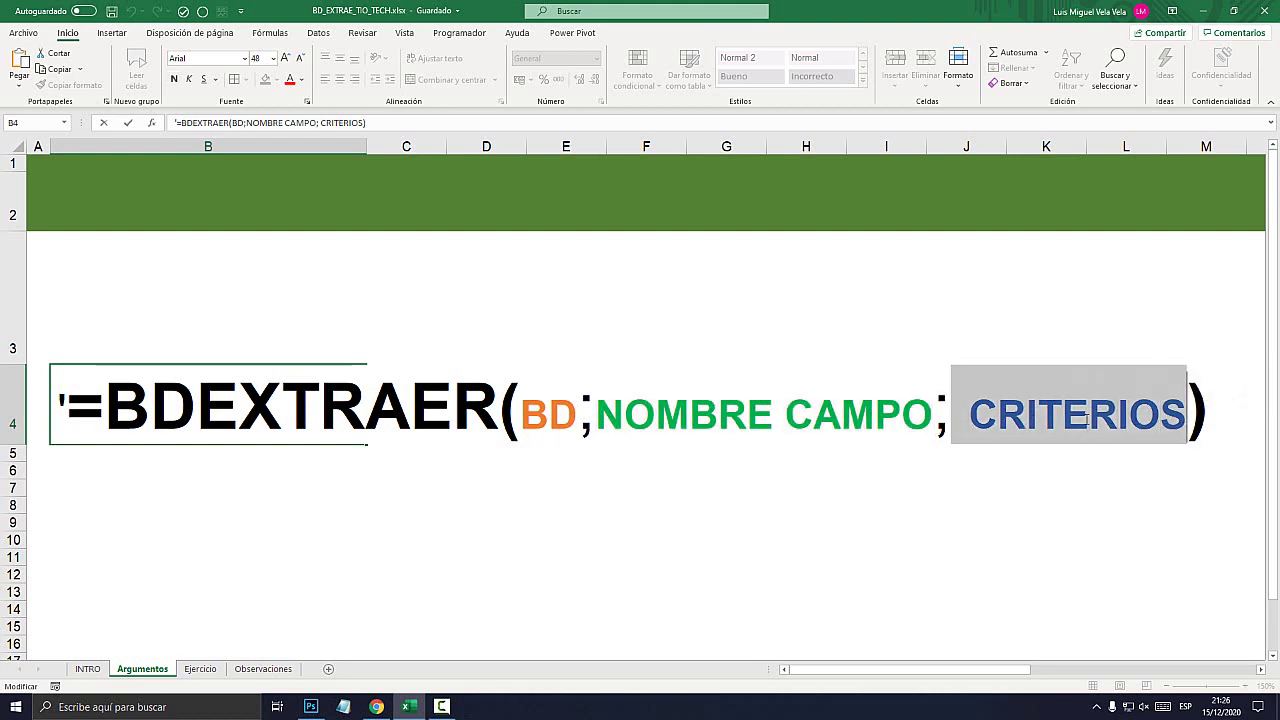
click(1088, 418)
drag(1188, 418, 950, 418)
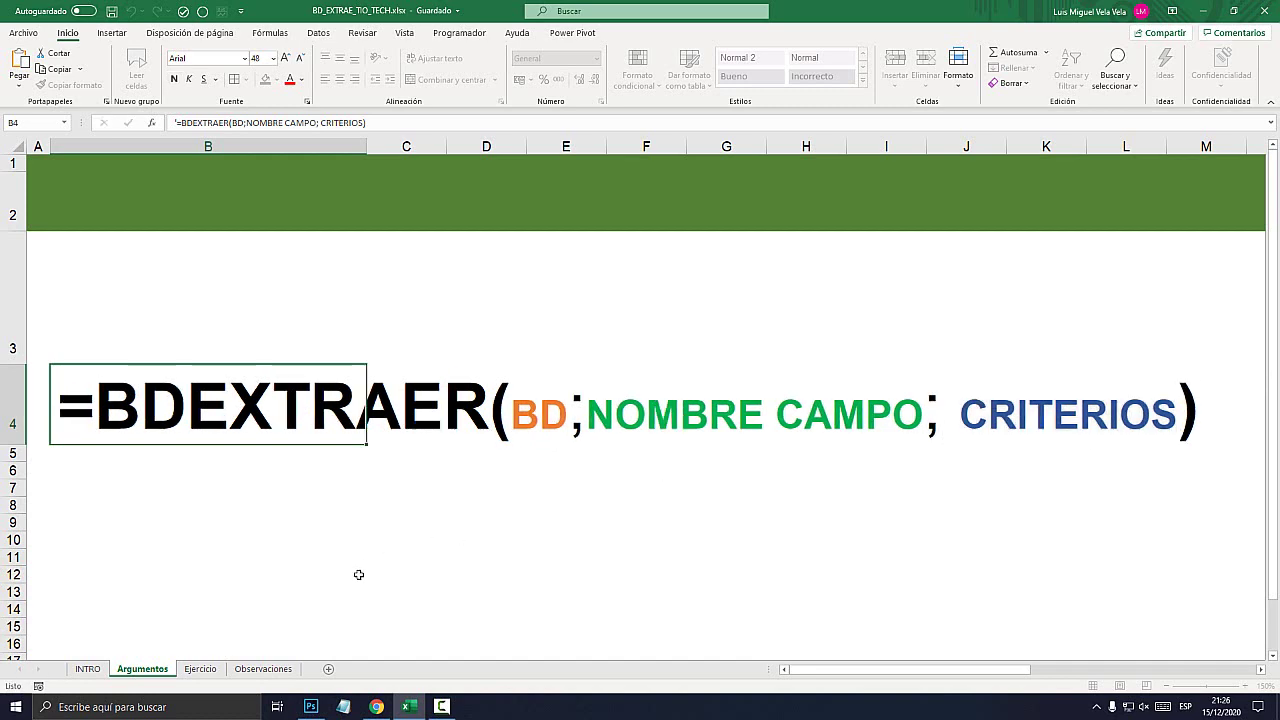
key(Escape)
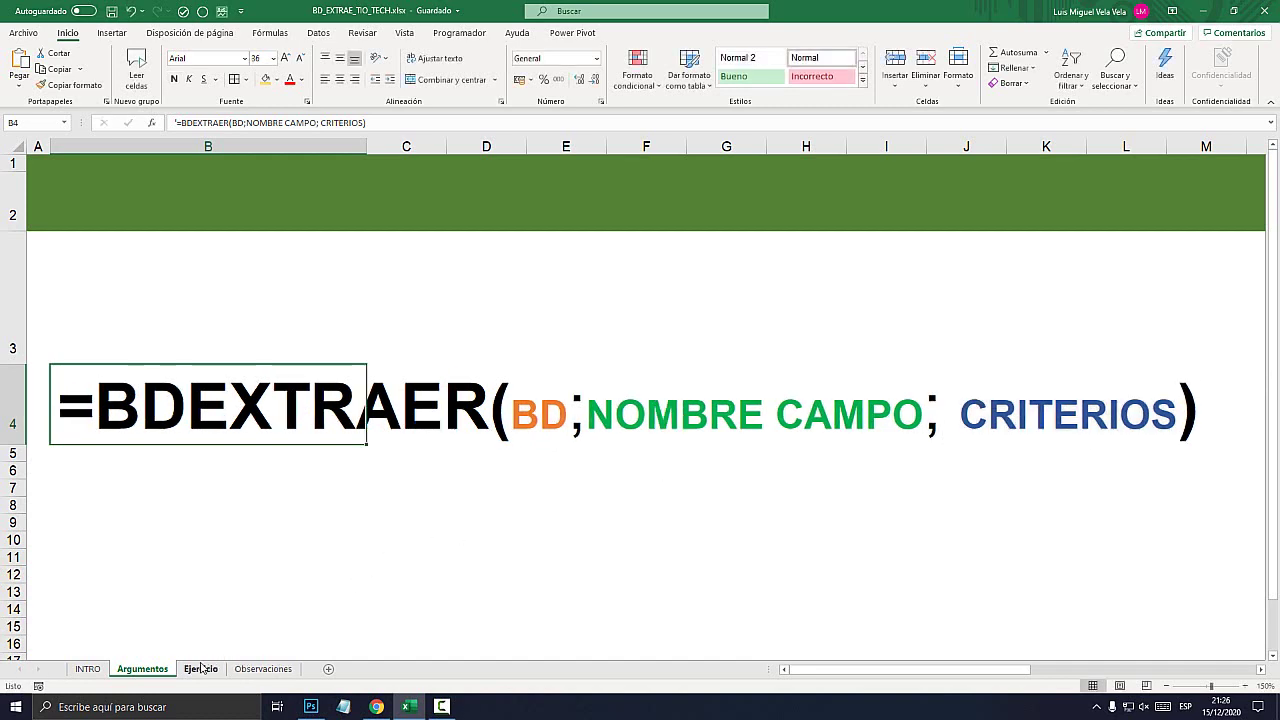
- Go to the Ejercicio sheet and highlight the data table B3:H32
click(197, 668)
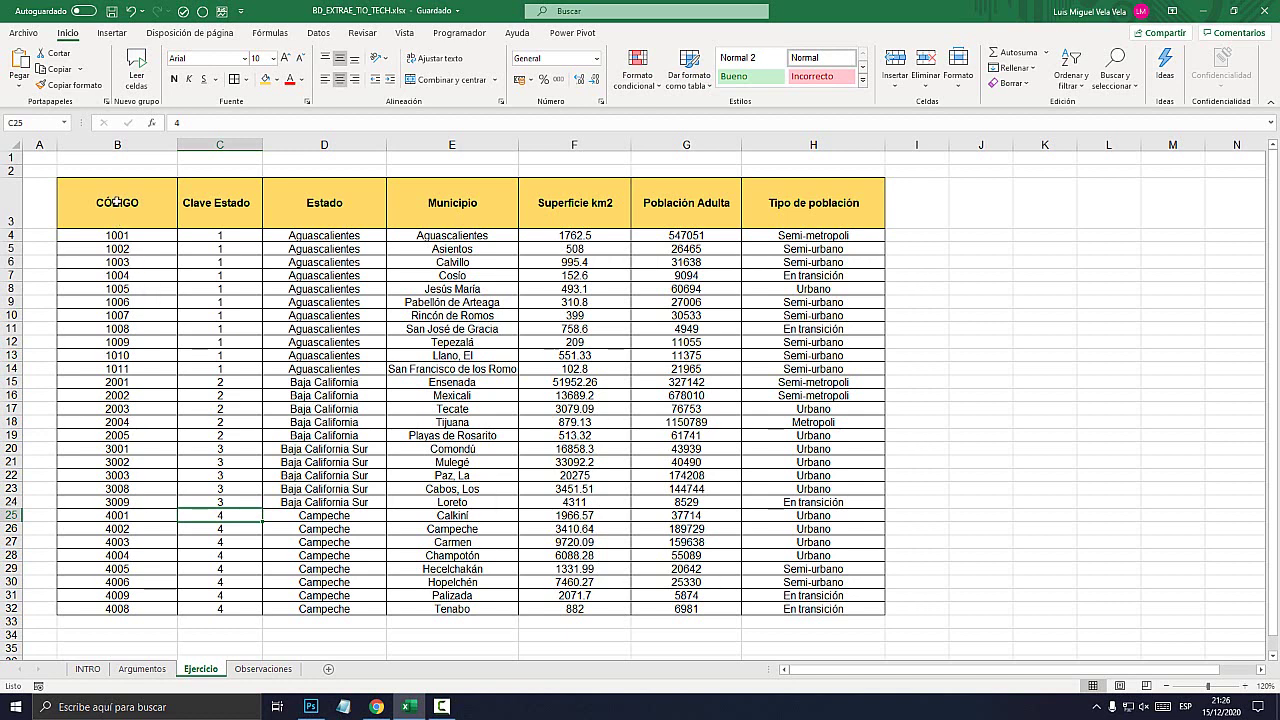
mouse_move(115, 203)
mouse_down()
mouse_move(790, 412)
mouse_move(805, 608)
mouse_up()
click(950, 530)
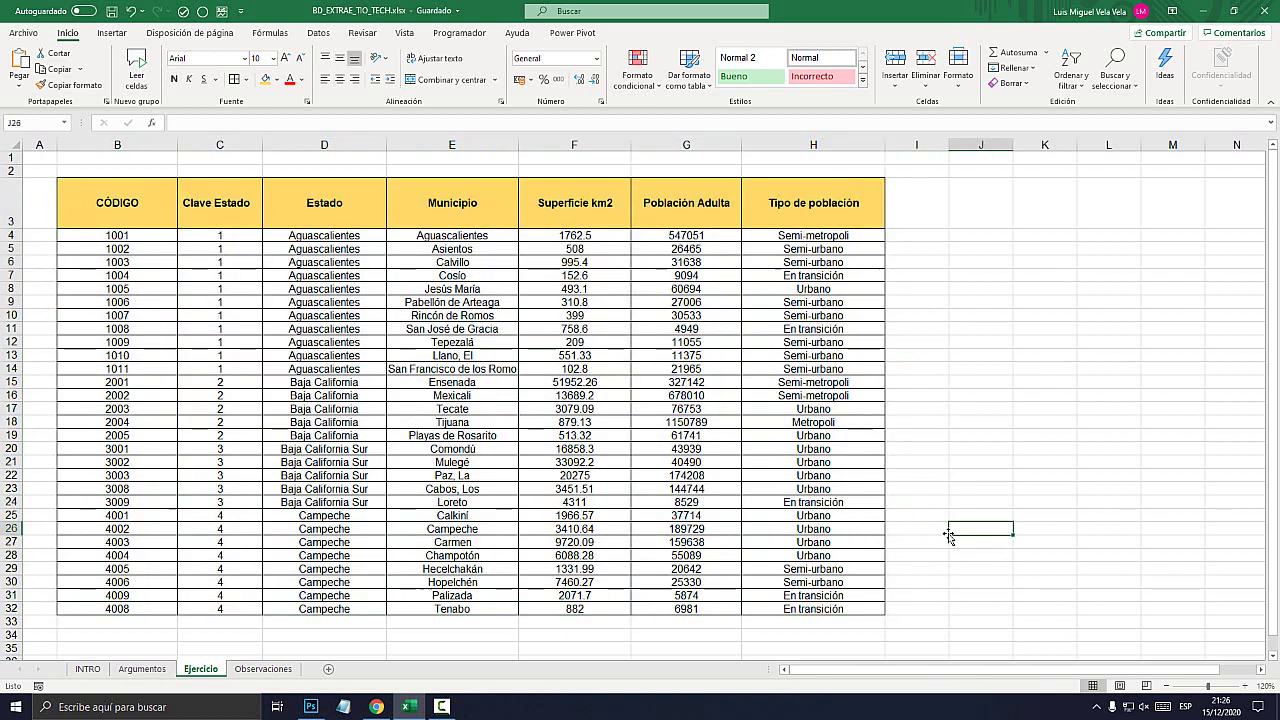
drag(108, 202, 806, 604)
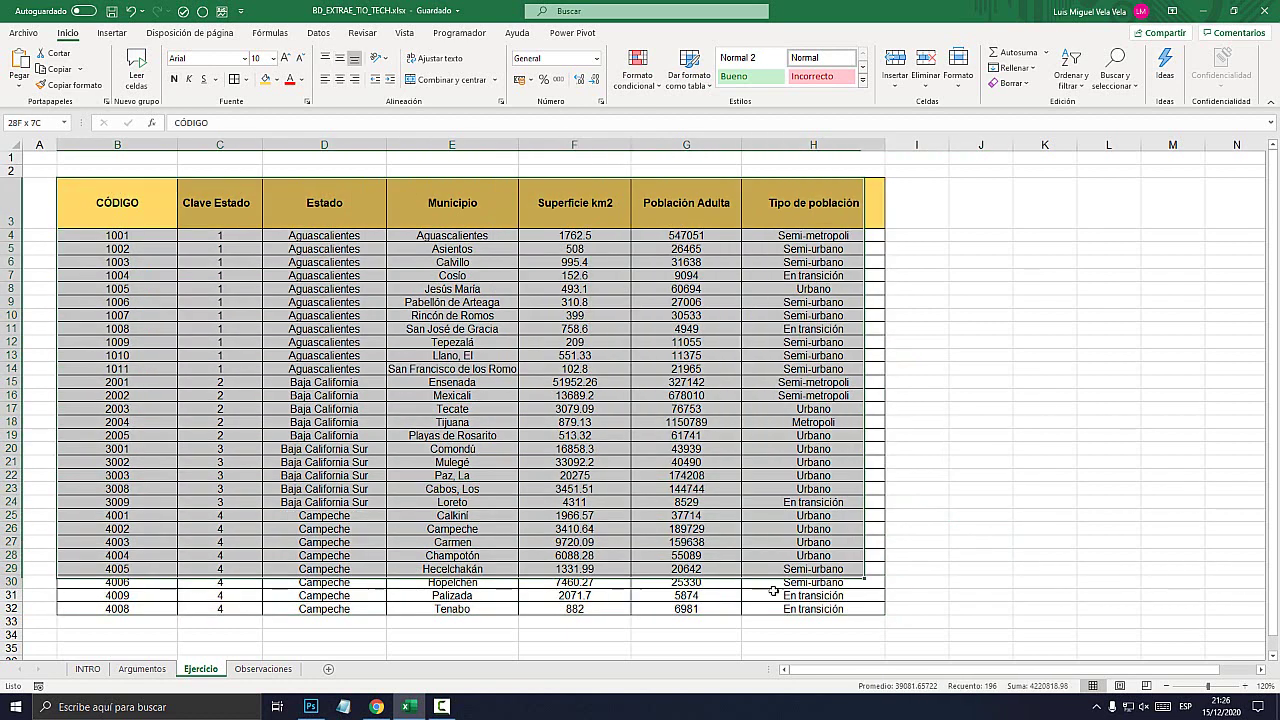
click(480, 499)
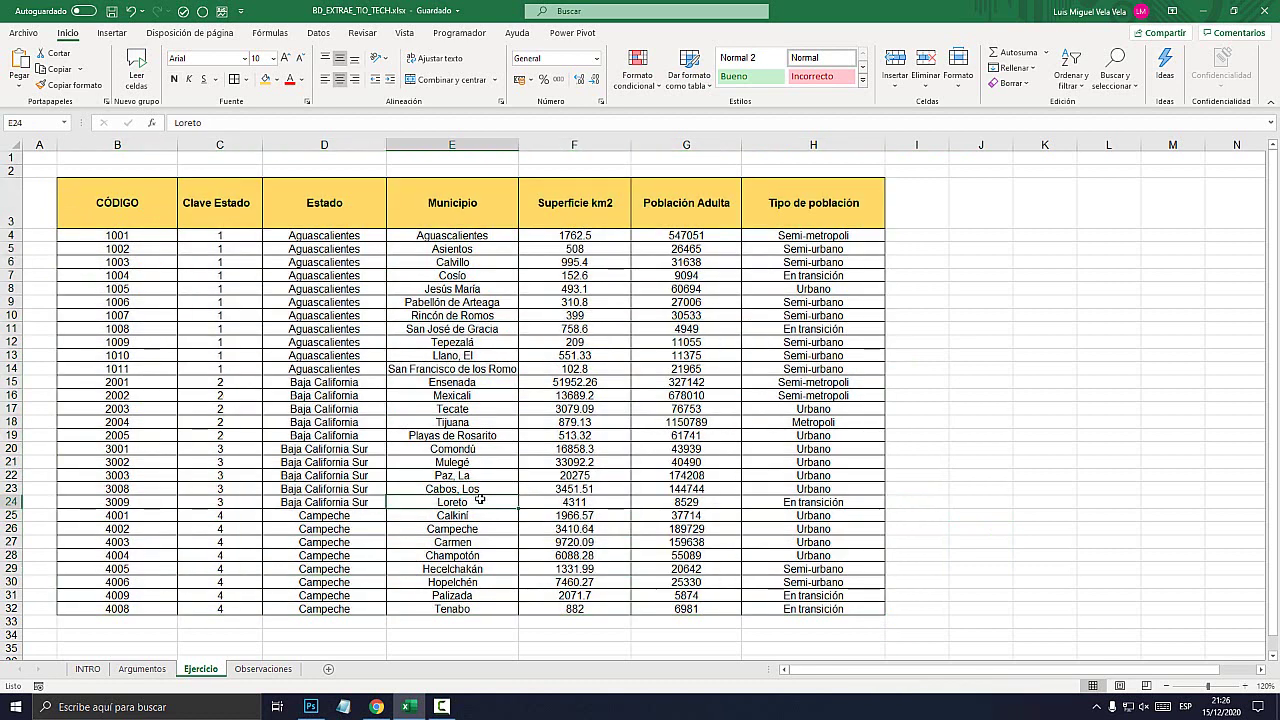
mouse_move(106, 204)
mouse_down()
mouse_move(822, 568)
mouse_move(829, 606)
mouse_up()
click(966, 521)
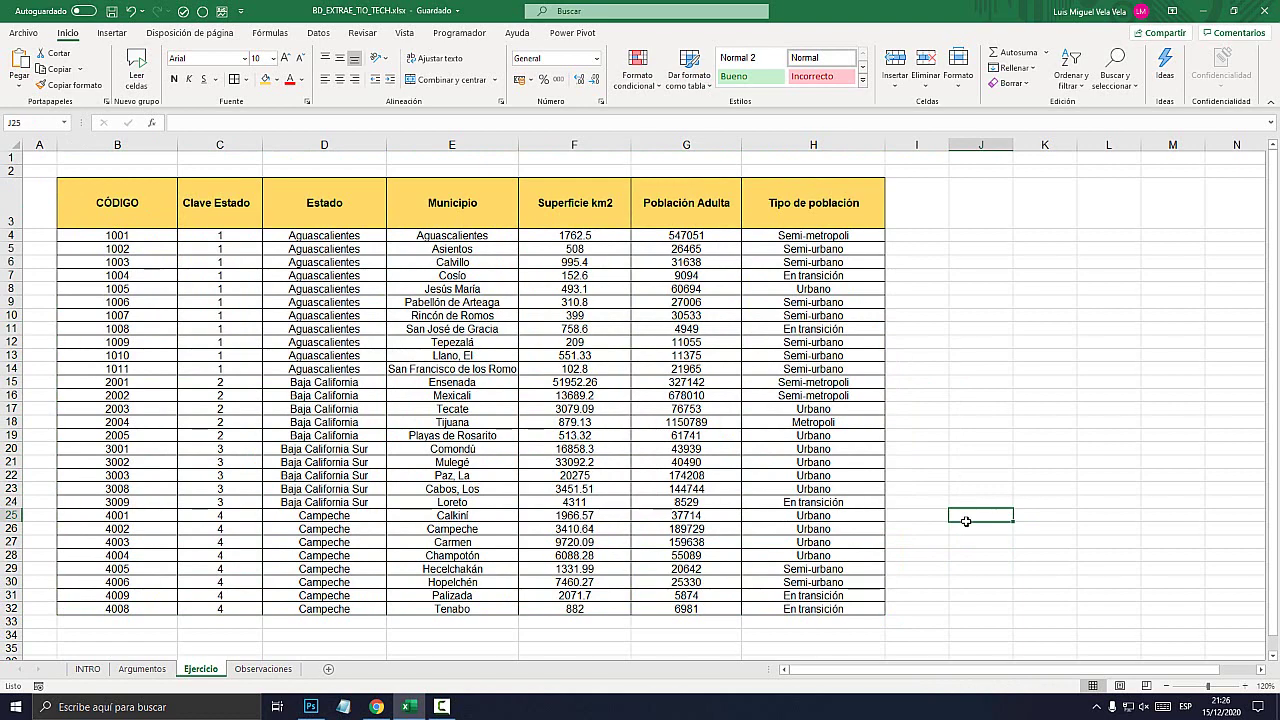
- Glance at Observaciones, return to Ejercicio, and select the header row B3:H3
click(264, 669)
click(200, 669)
scroll(905, 240, right, 2)
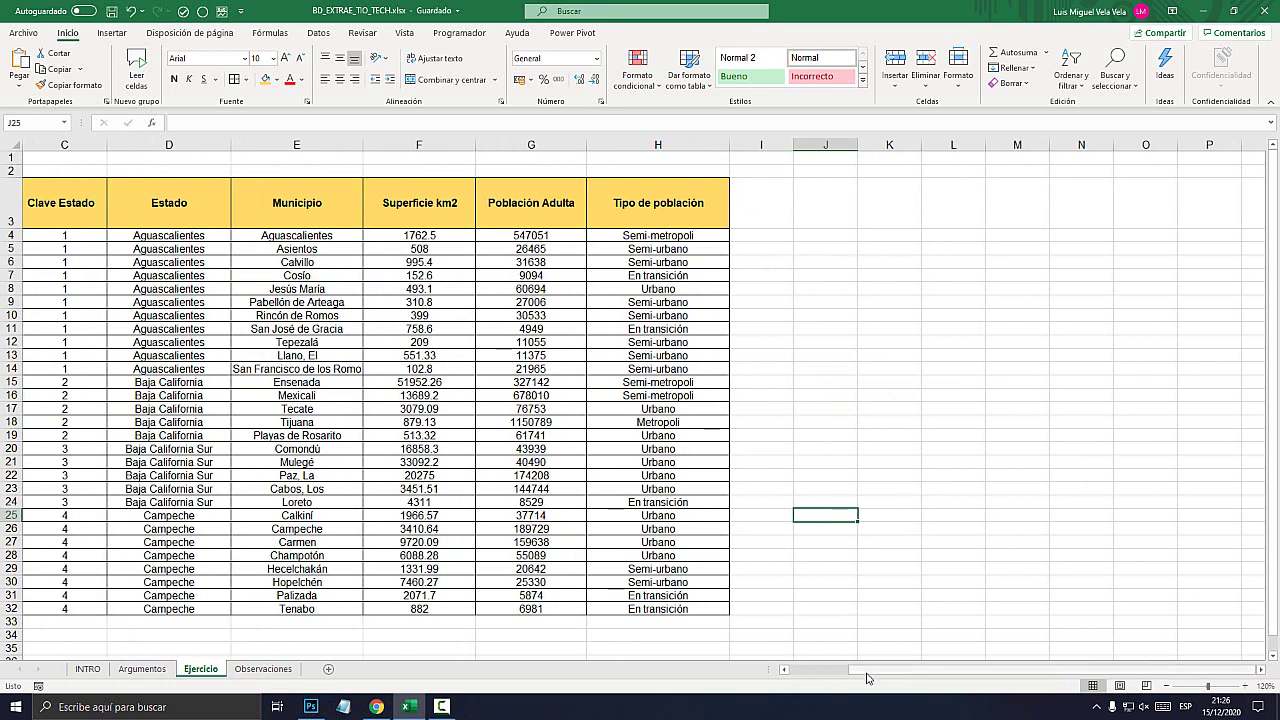
scroll(870, 654, left, 2)
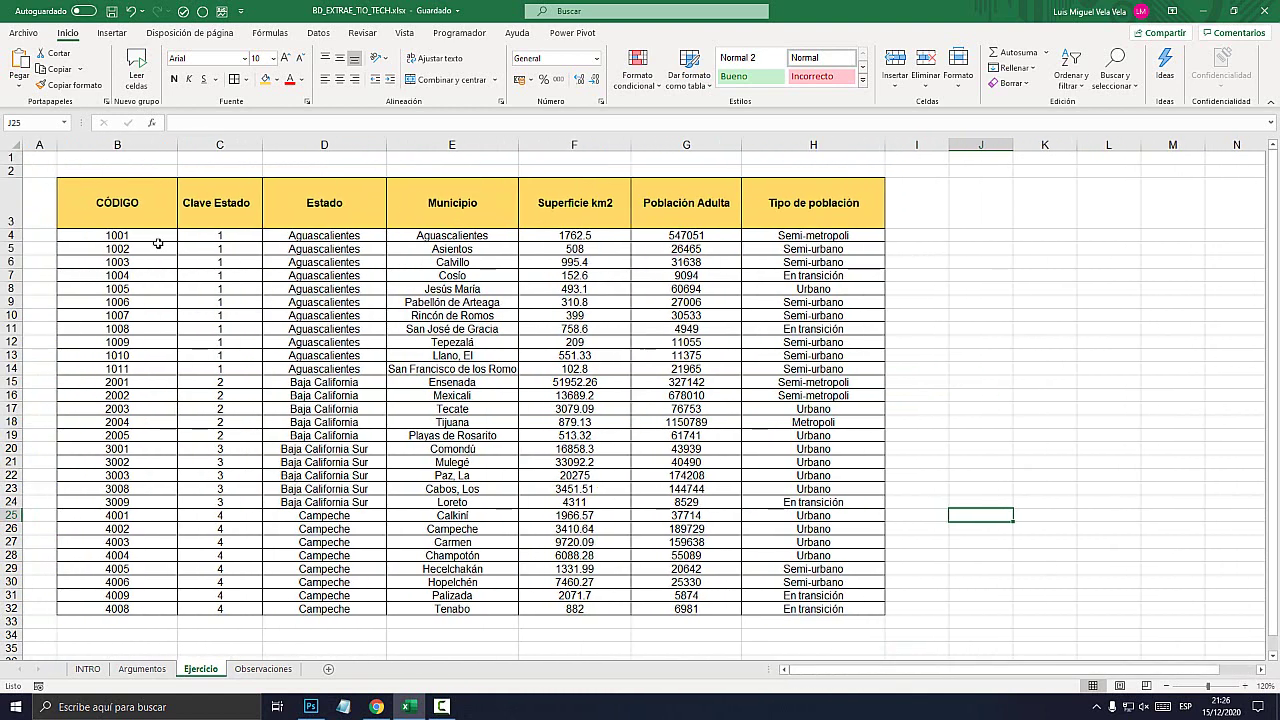
mouse_move(110, 188)
mouse_down()
mouse_move(409, 213)
mouse_move(805, 208)
mouse_up()
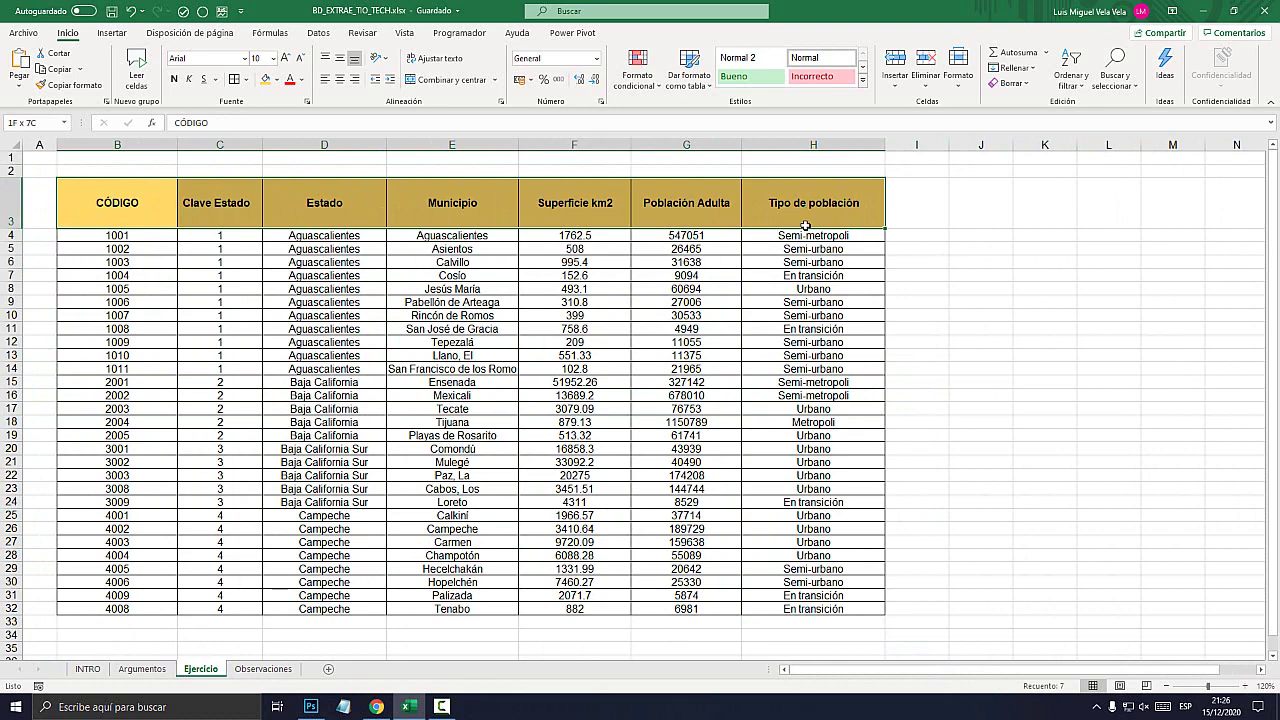
- Copy the header row B3:H3 and paste it into K3:Q3
right_click(587, 207)
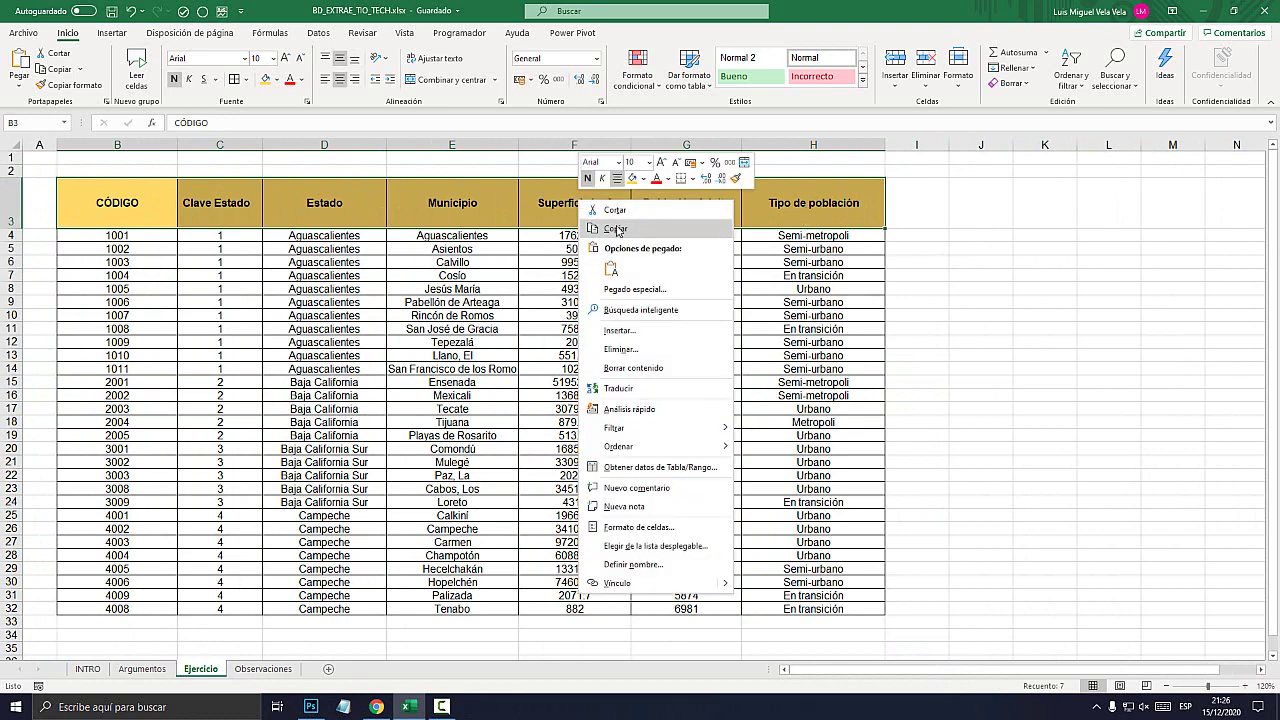
click(612, 228)
click(1259, 670)
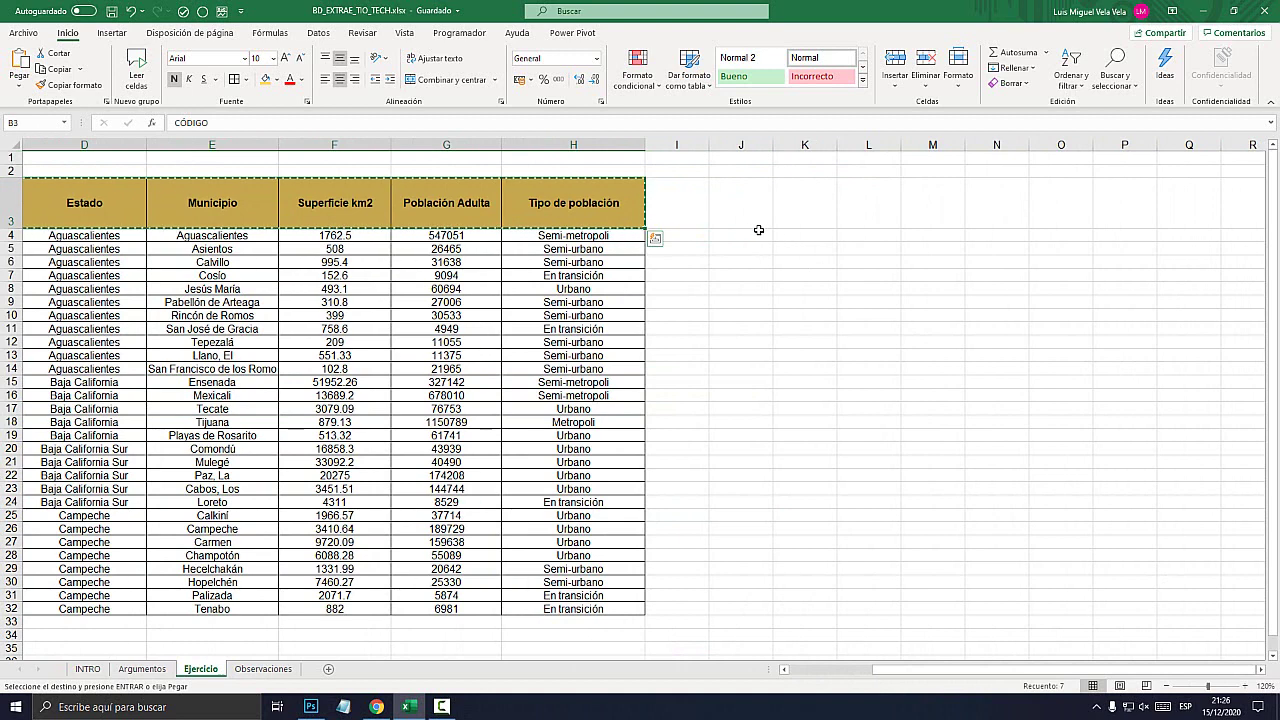
click(791, 205)
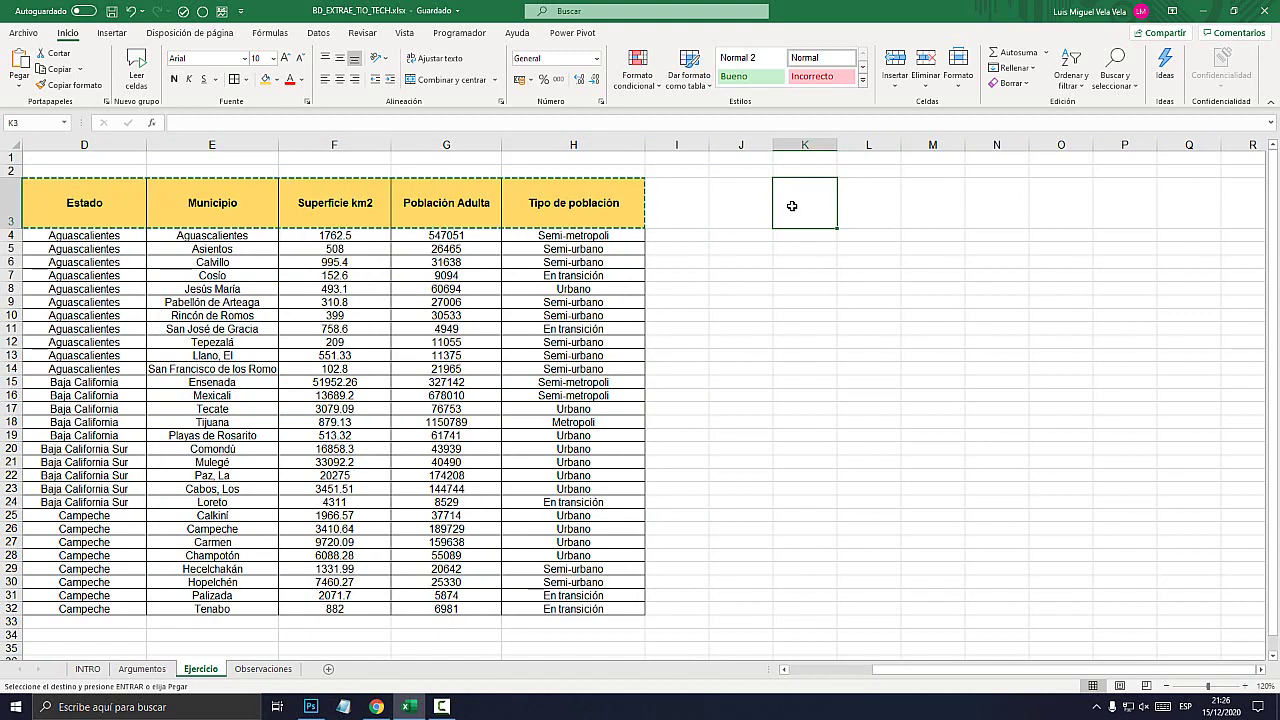
right_click(791, 205)
click(827, 276)
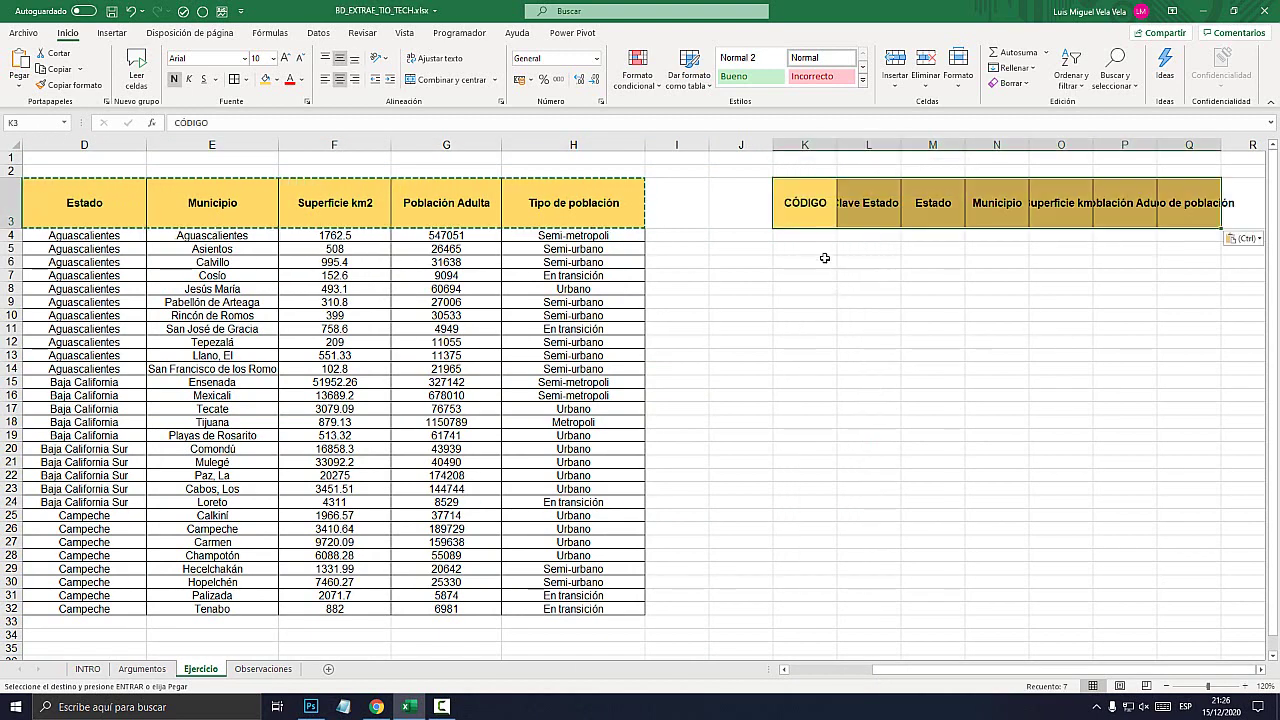
- Widen columns L, Q and P to fit Clave Estado, Tipo de población and Población Adulta
drag(900, 144, 933, 144)
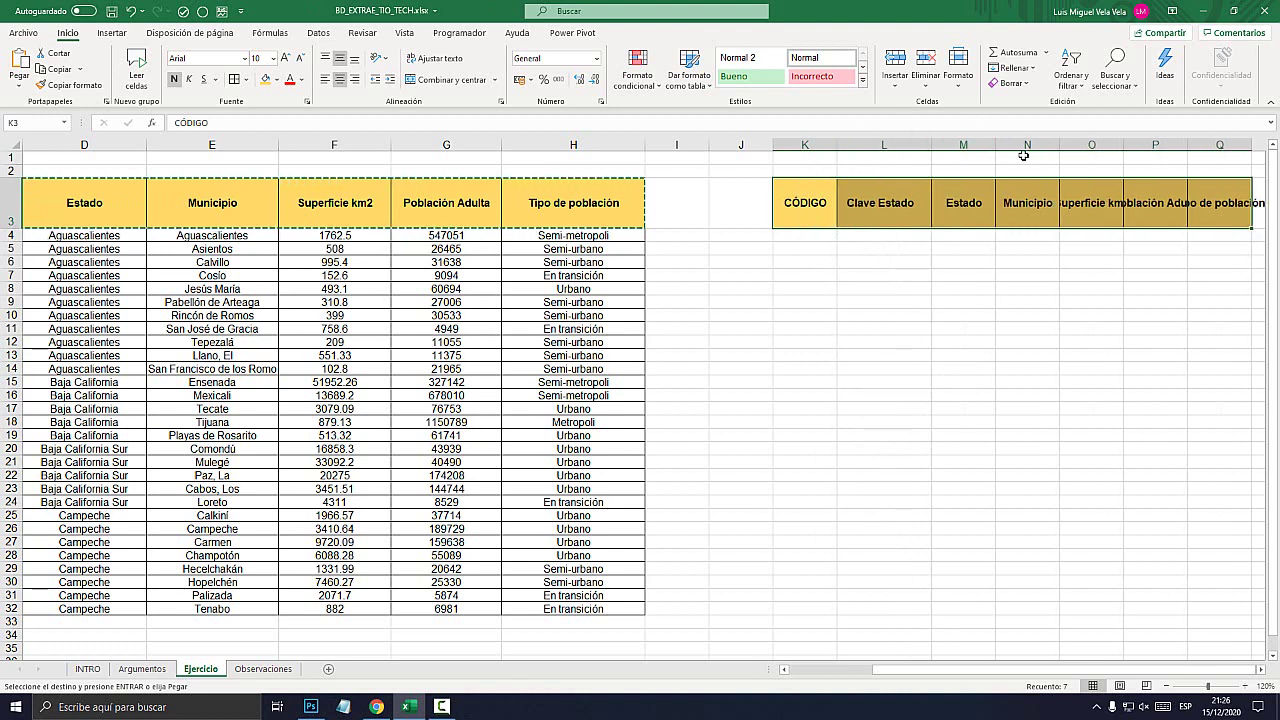
click(1261, 670)
click(1261, 670)
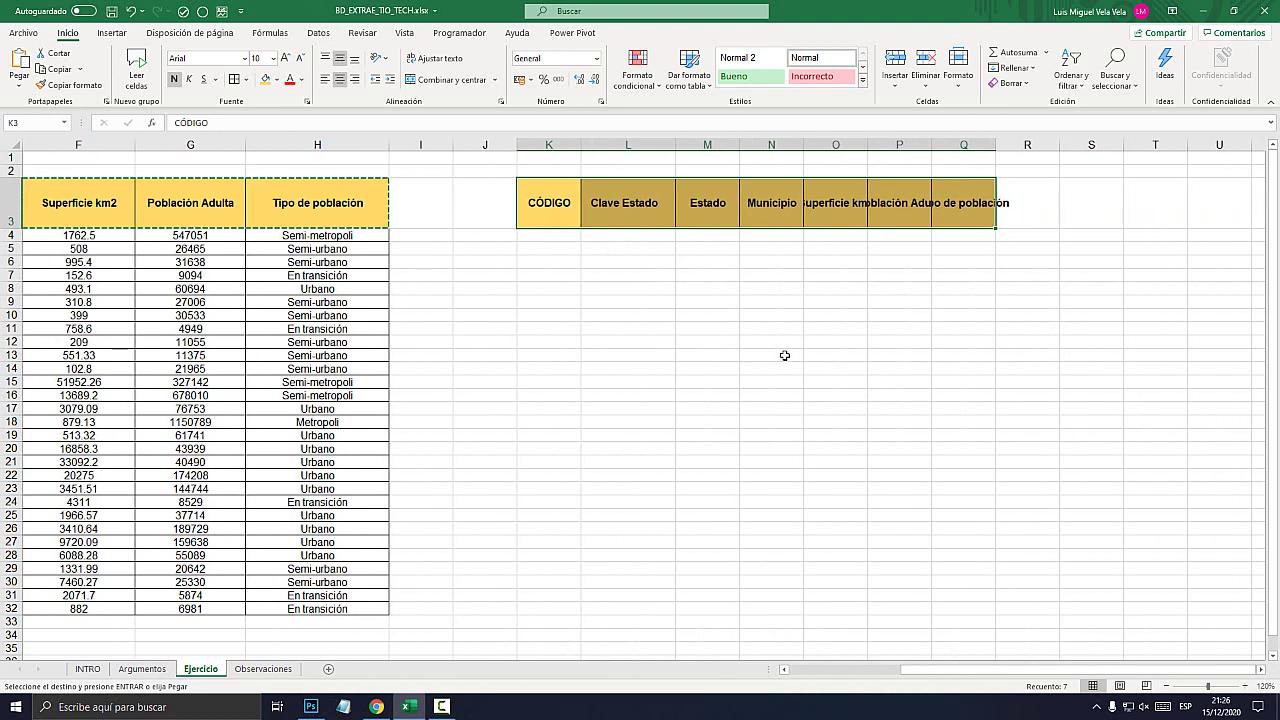
double_click(996, 145)
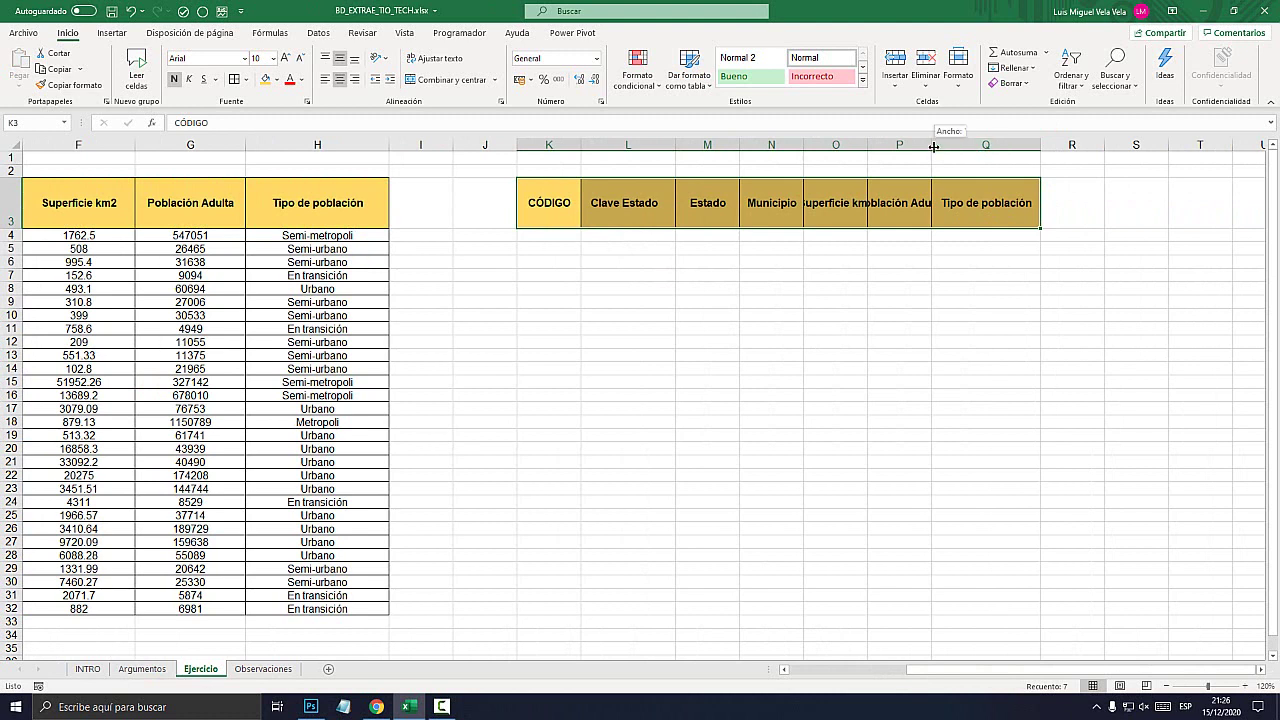
drag(932, 145, 959, 152)
- Apply all borders to the empty row K4:Q4 and make row 4 taller
drag(548, 233, 1010, 236)
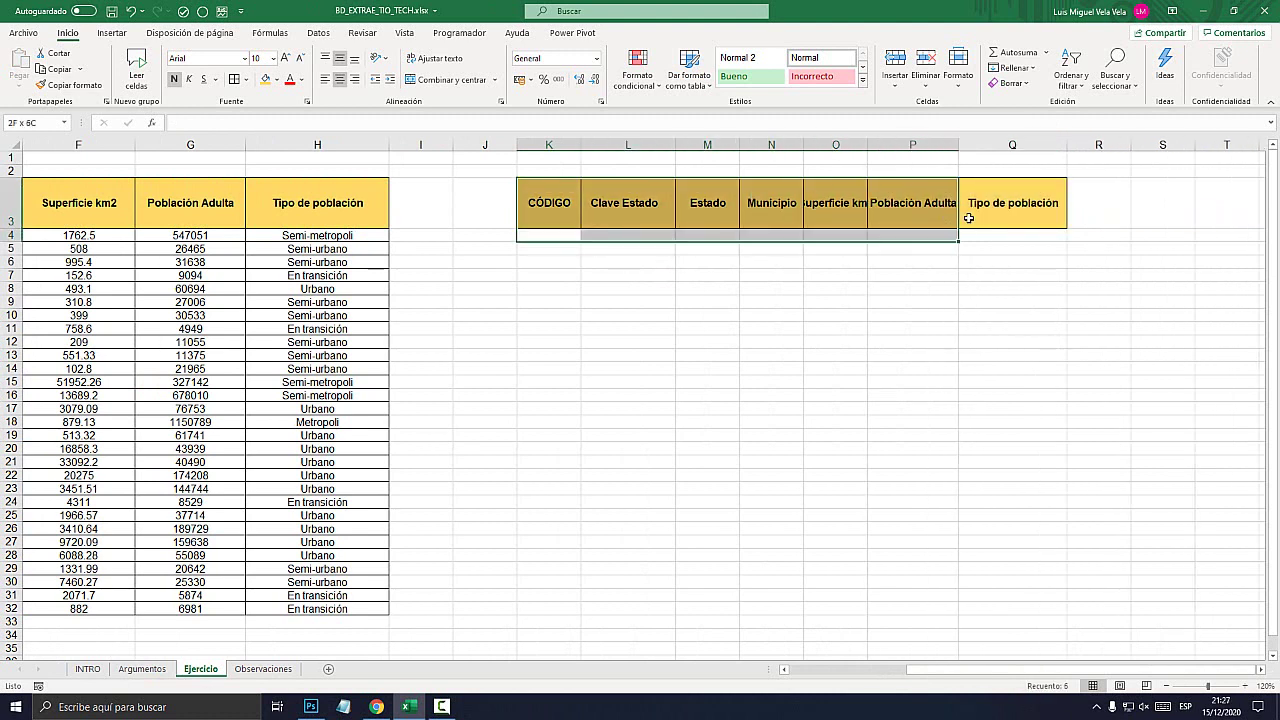
click(233, 80)
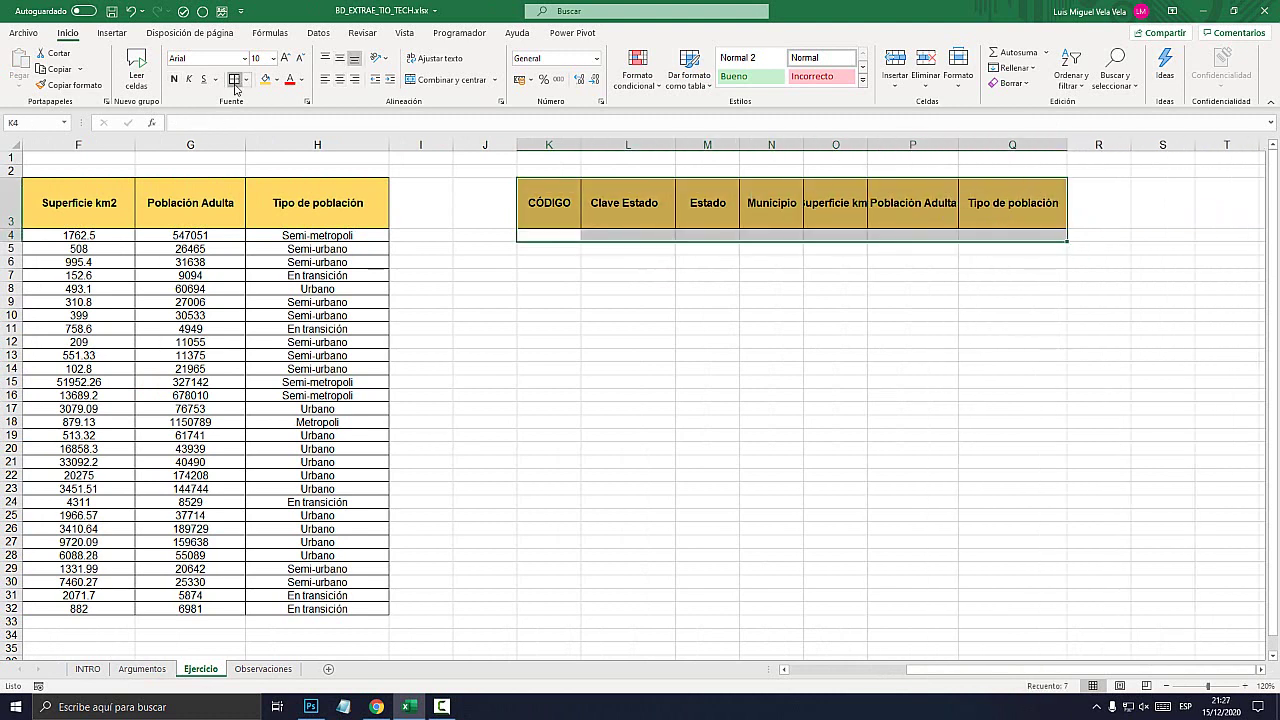
click(622, 275)
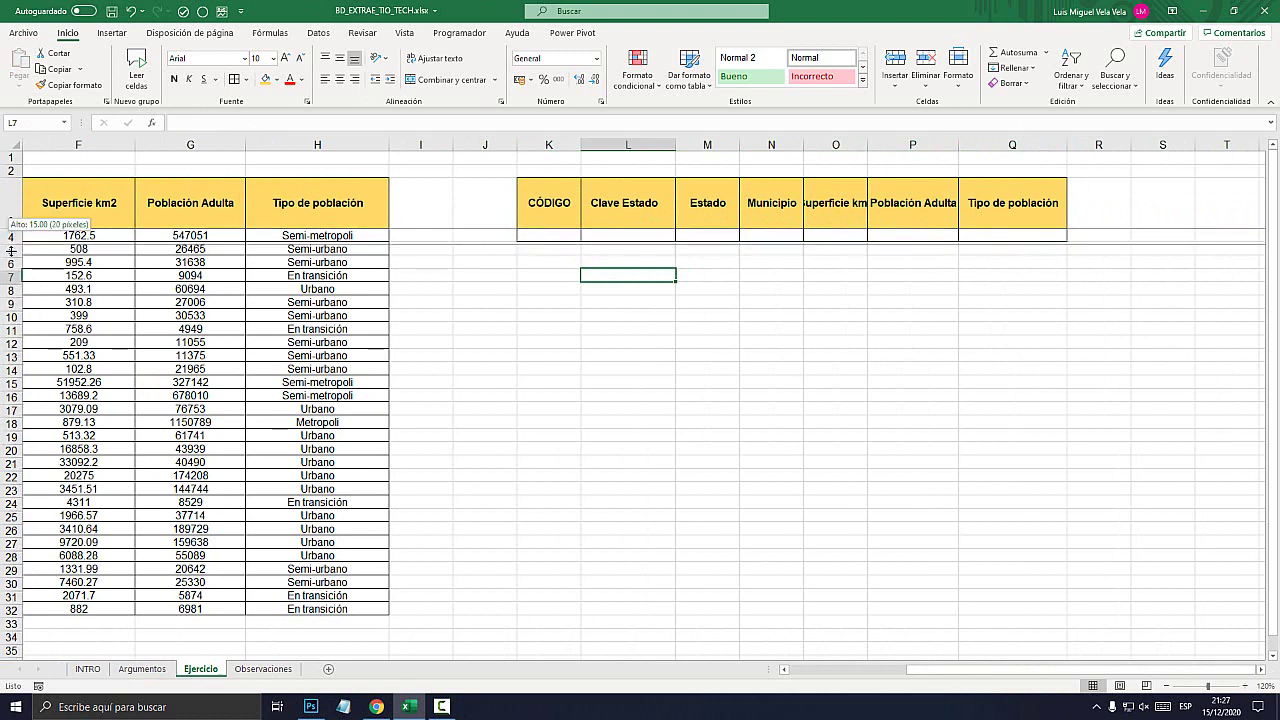
drag(10, 242, 10, 264)
click(558, 244)
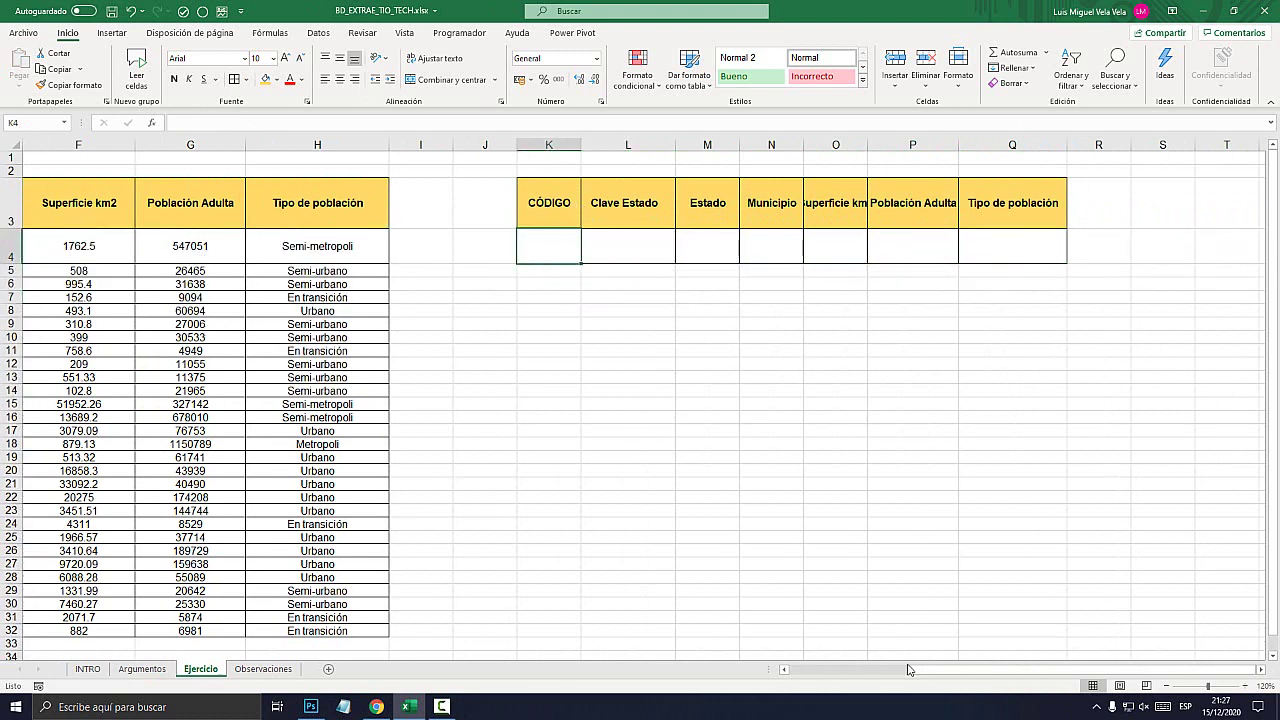
- Widen column O so the 'Superficie km2' header shows in full
drag(910, 669, 792, 669)
drag(131, 250, 165, 617)
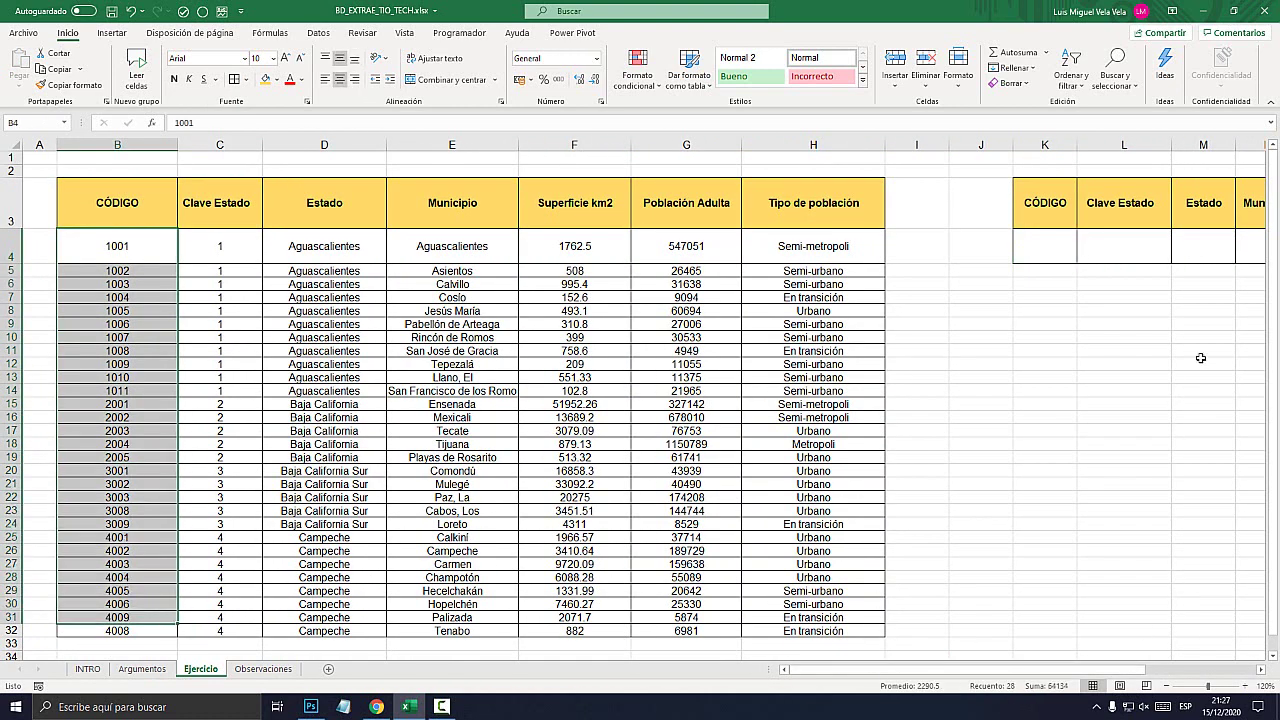
click(1124, 248)
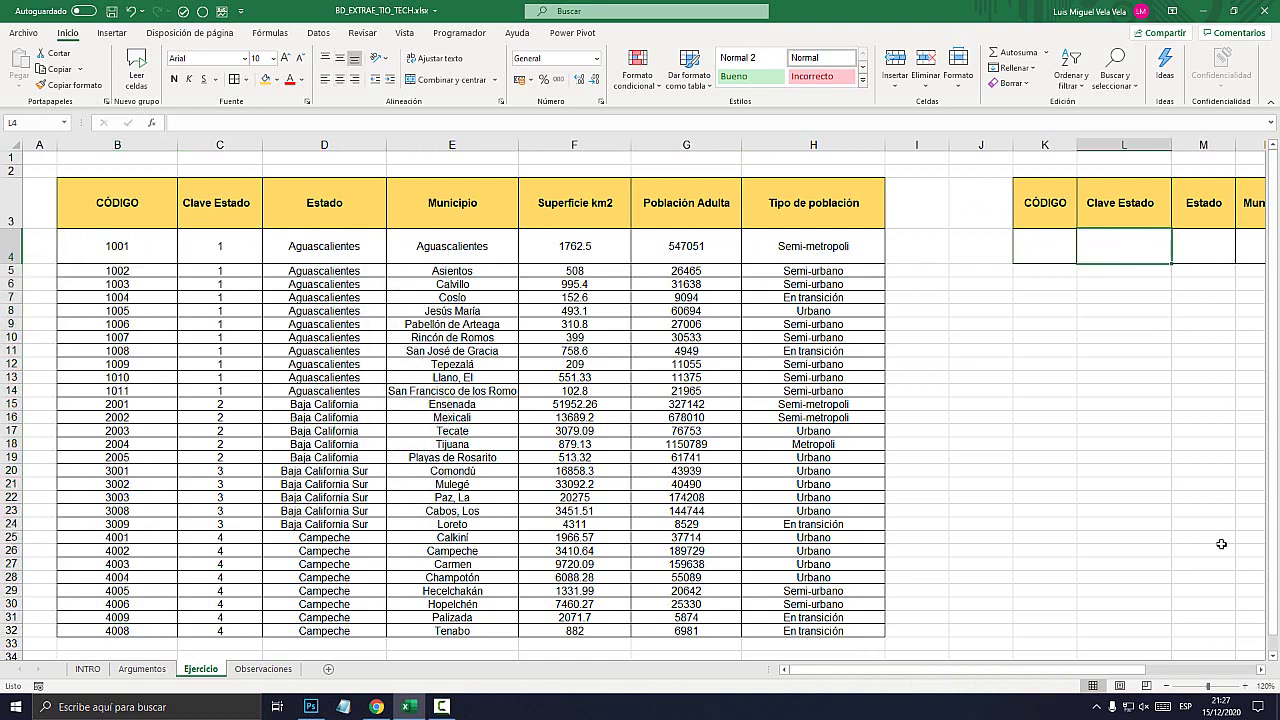
click(1260, 673)
double_click(1260, 673)
click(1027, 246)
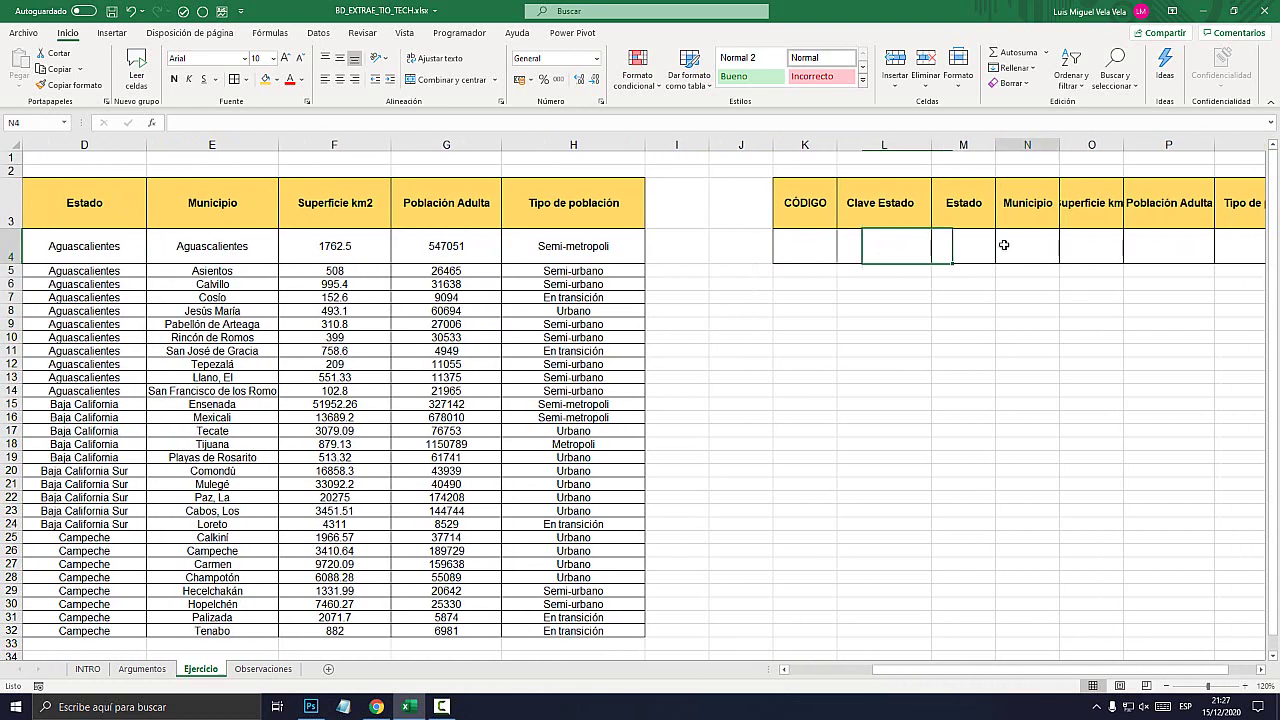
drag(1123, 145, 1183, 145)
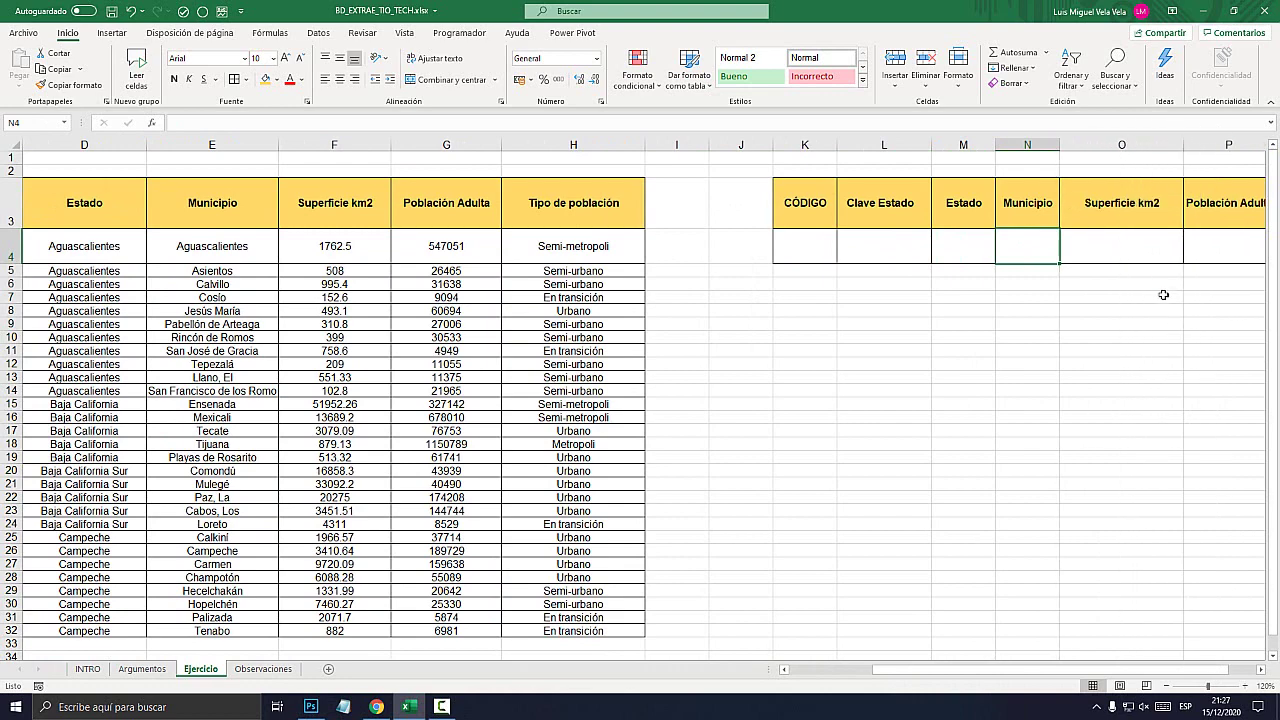
- Select the 2004 Tijuana record in row B18:H18
scroll(1043, 678, left, 3)
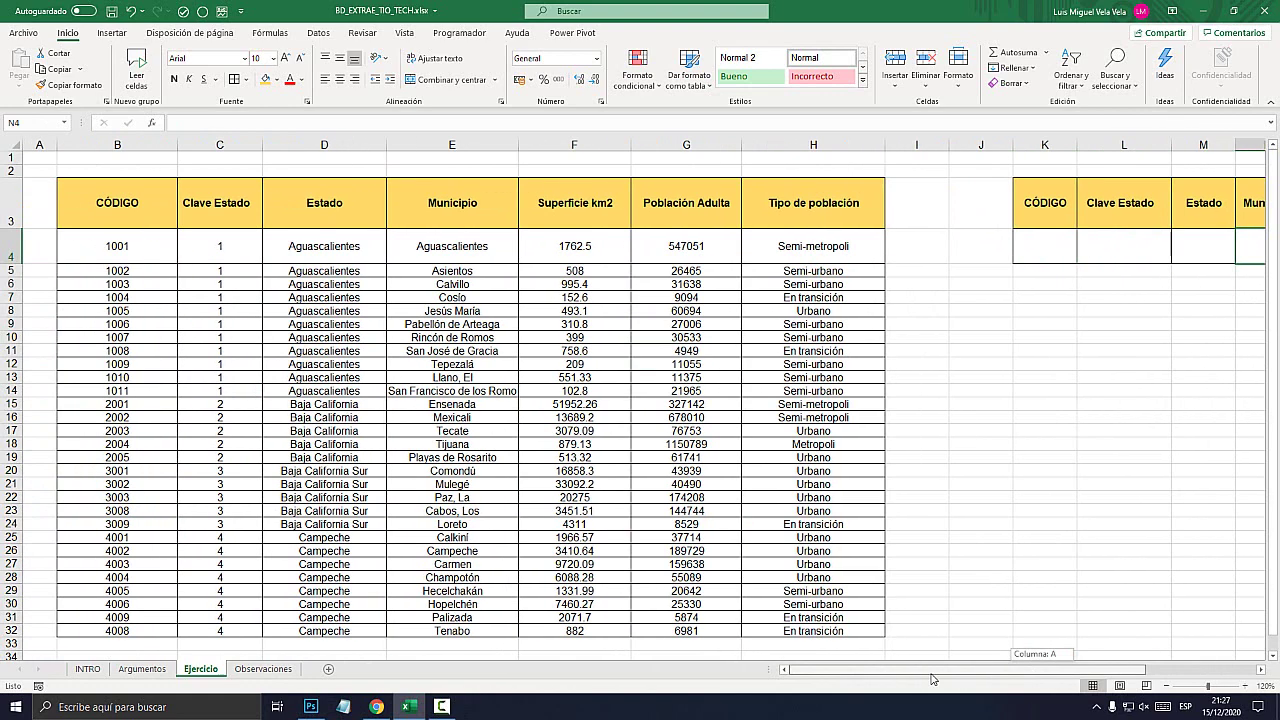
click(1027, 250)
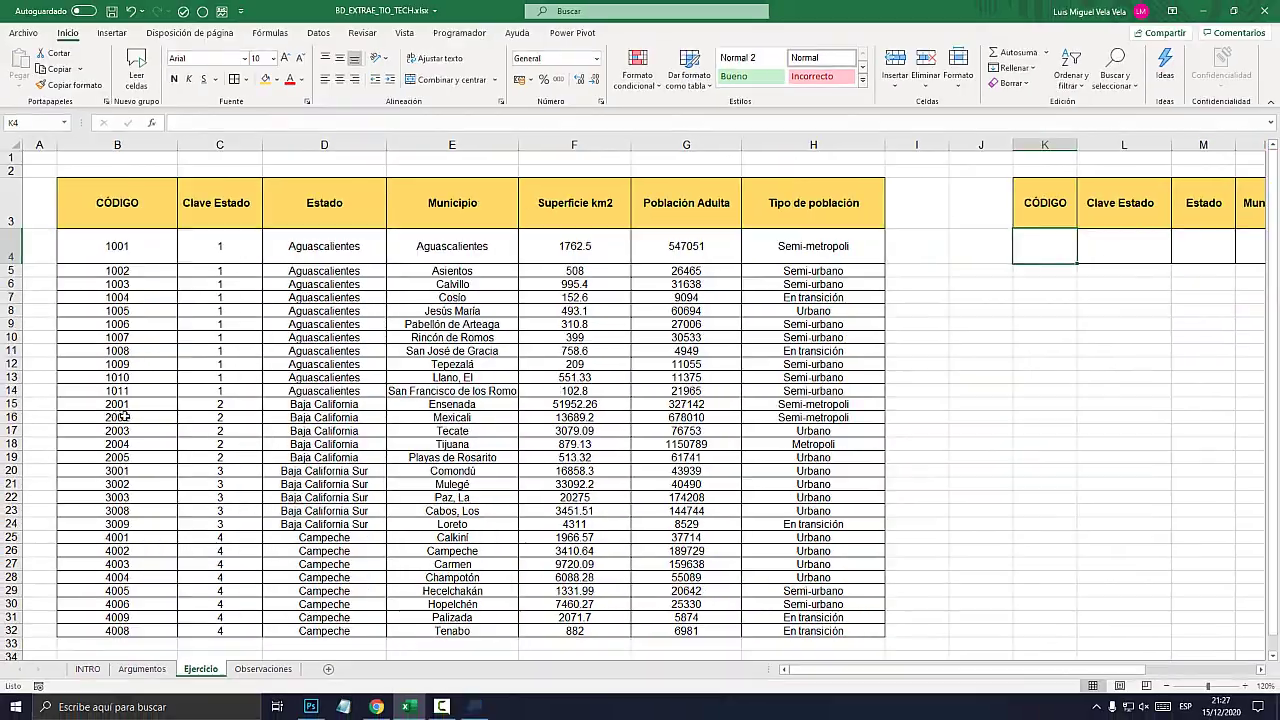
drag(120, 444, 878, 444)
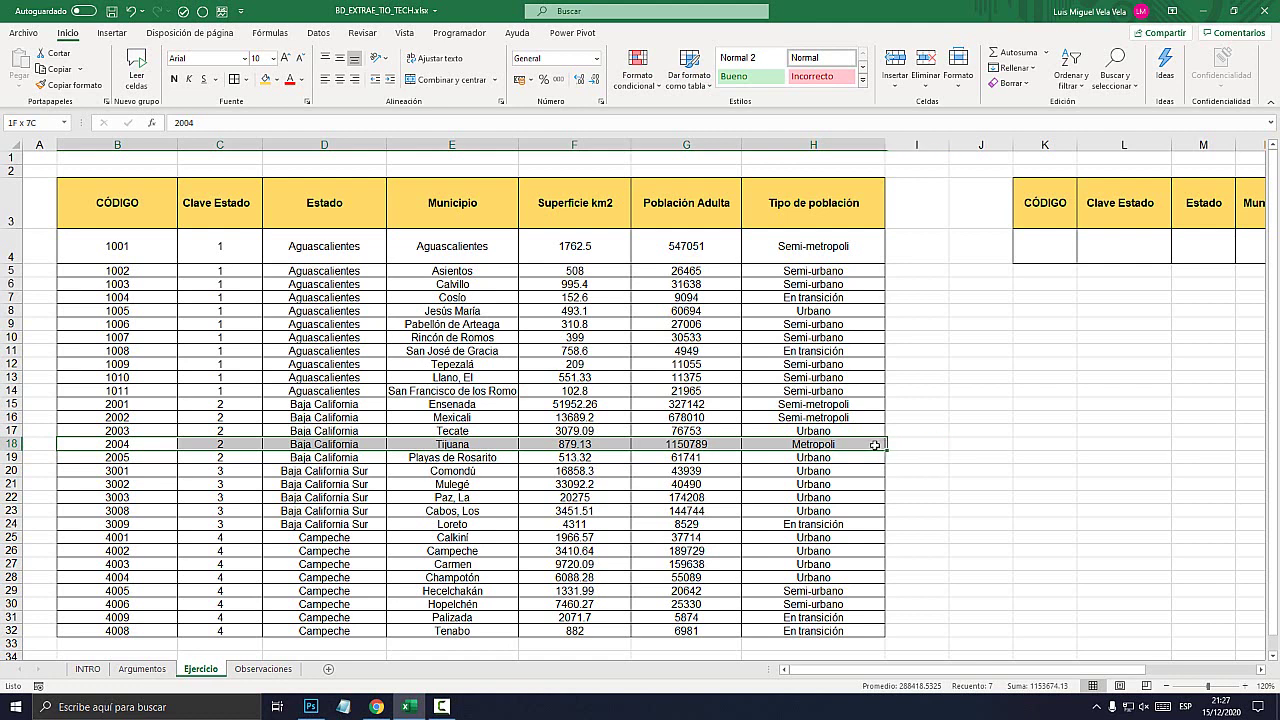
- Fill the Tijuana row B18:H18 with yellow
click(276, 80)
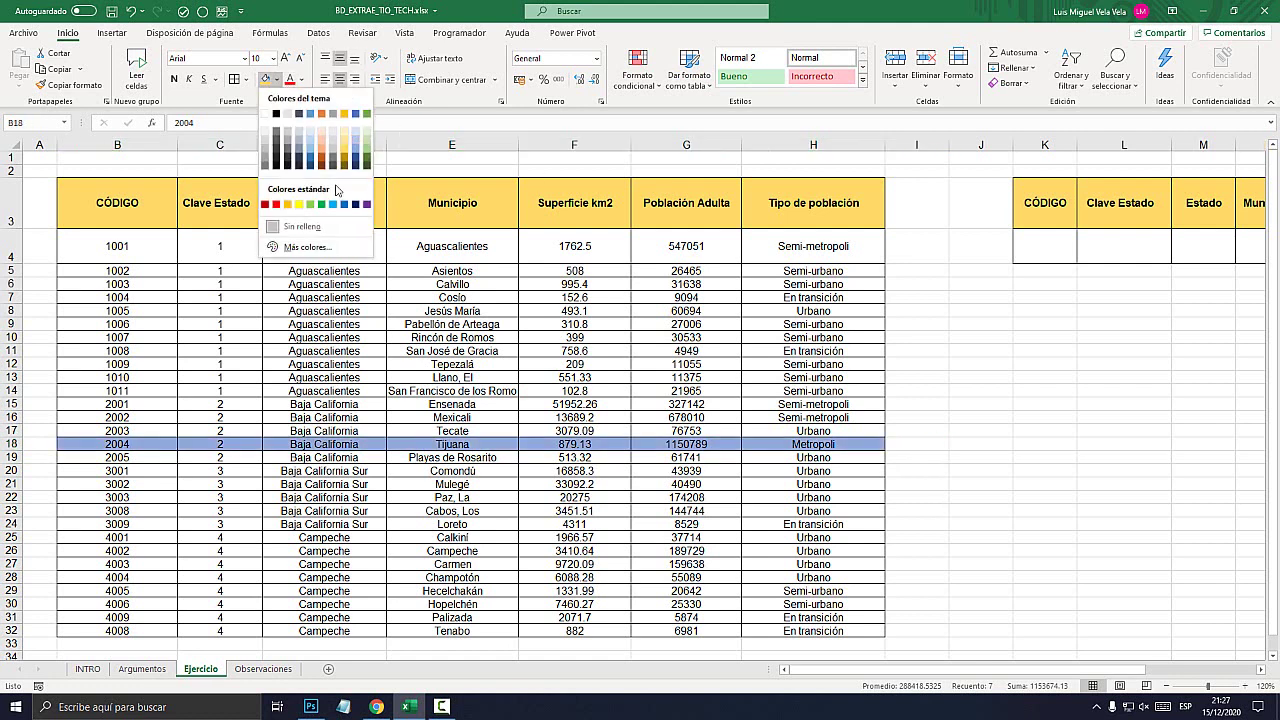
click(298, 207)
click(104, 446)
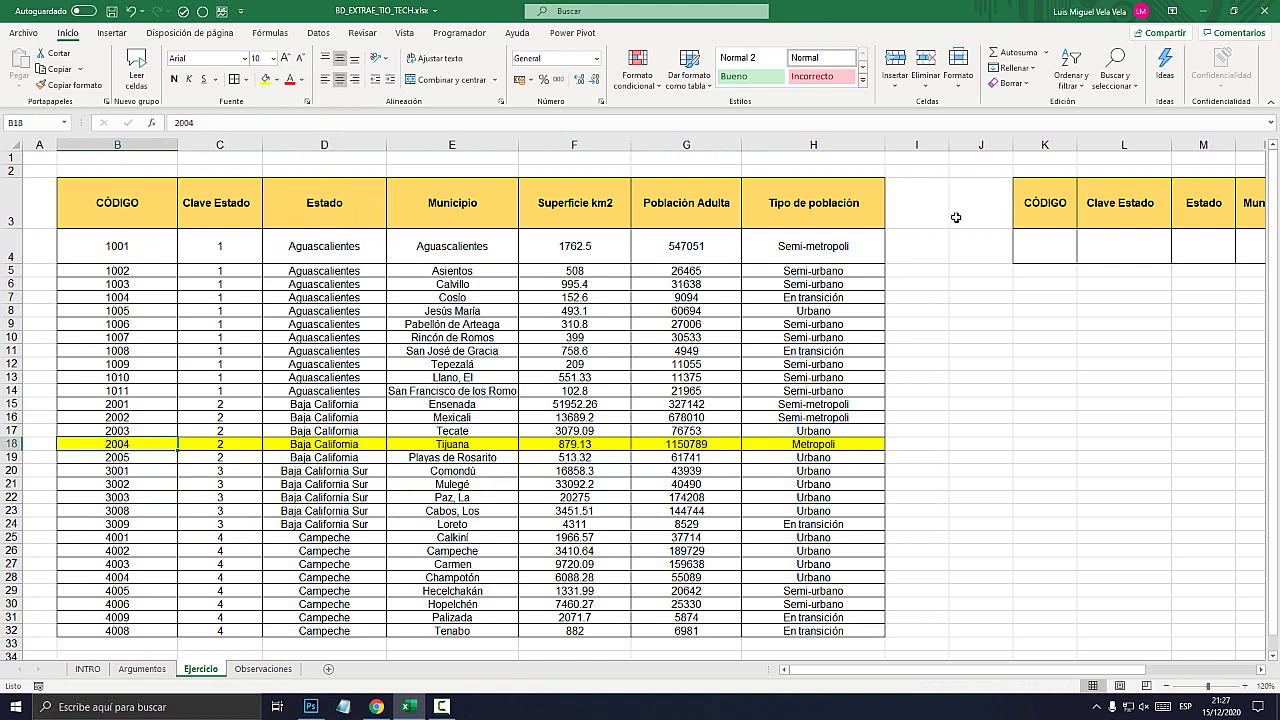
- Enter code 2004 in K4 under CÓDIGO
click(1050, 245)
text(2004)
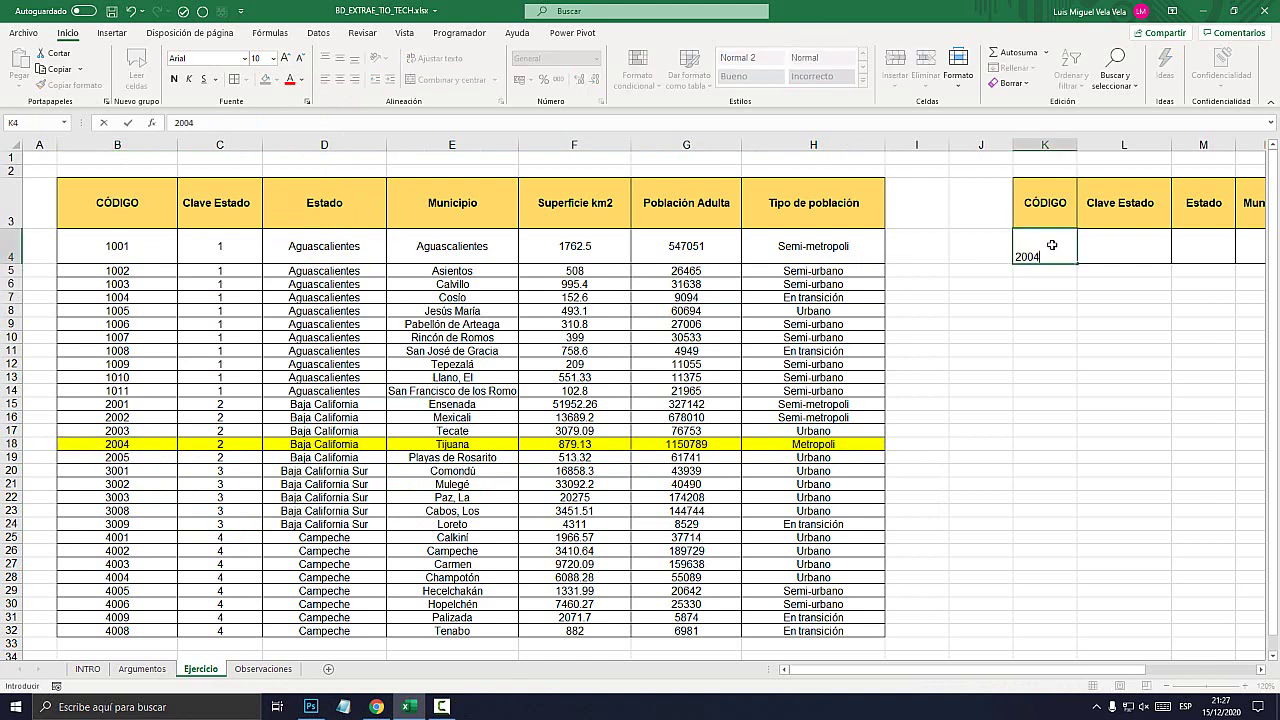
key(Return)
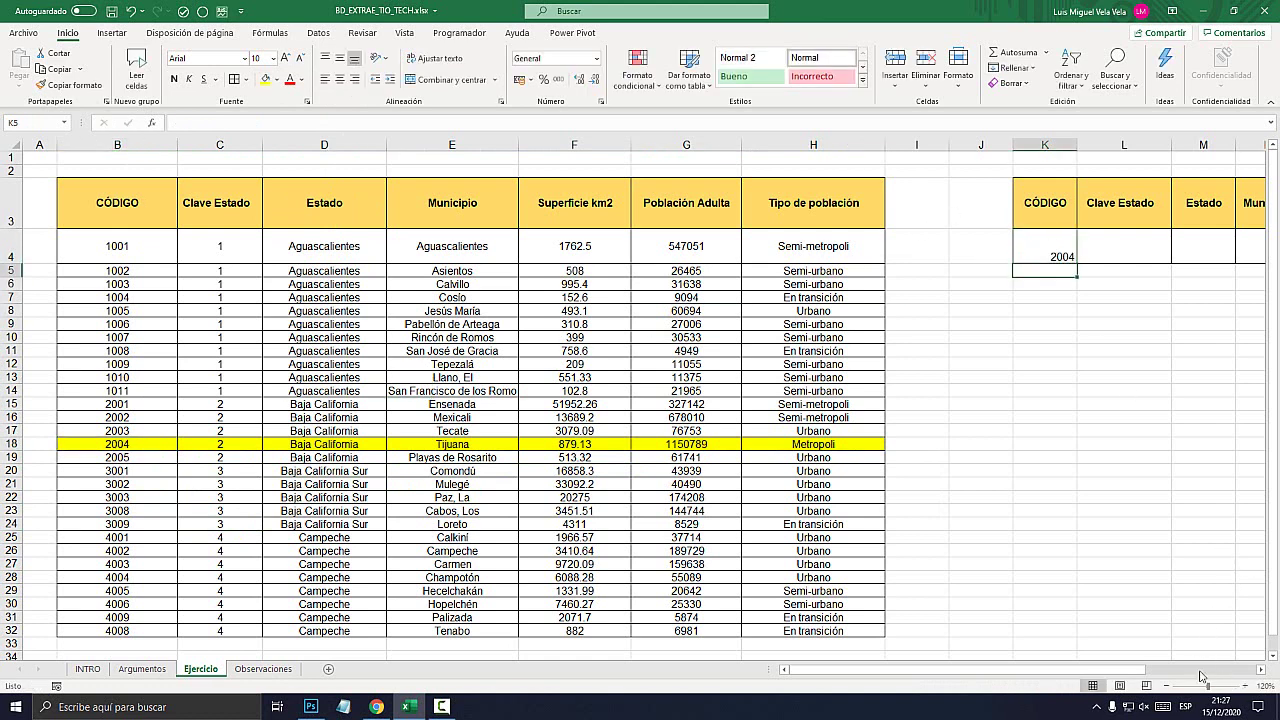
drag(1138, 669, 1230, 668)
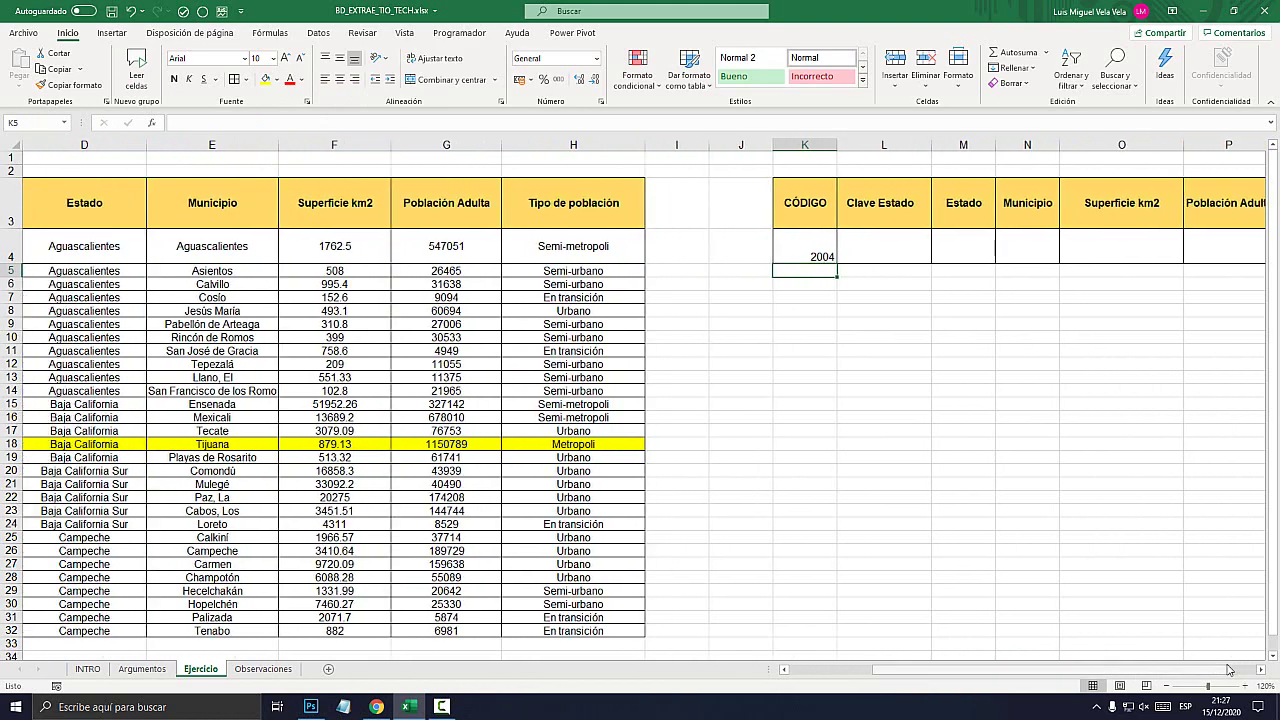
- Begin the Estado formula in M4 by typing =BDE
click(964, 246)
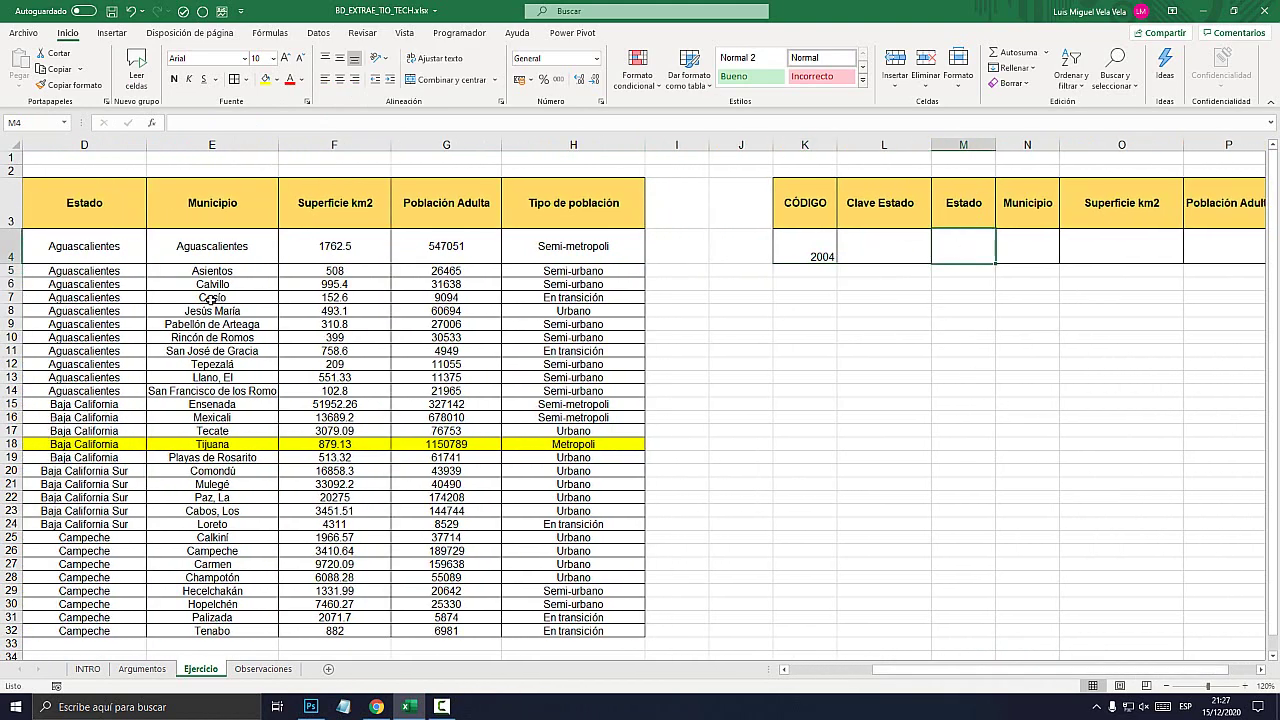
click(810, 250)
click(960, 237)
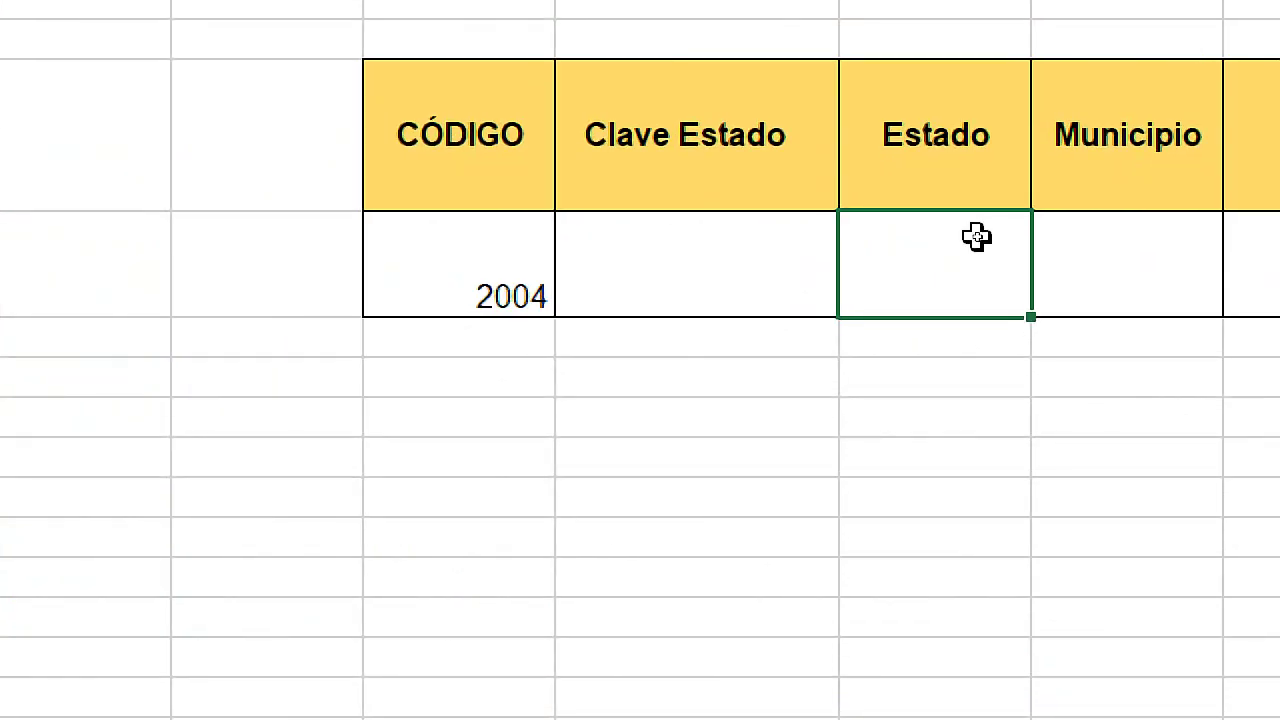
text(=)
text(BDE)
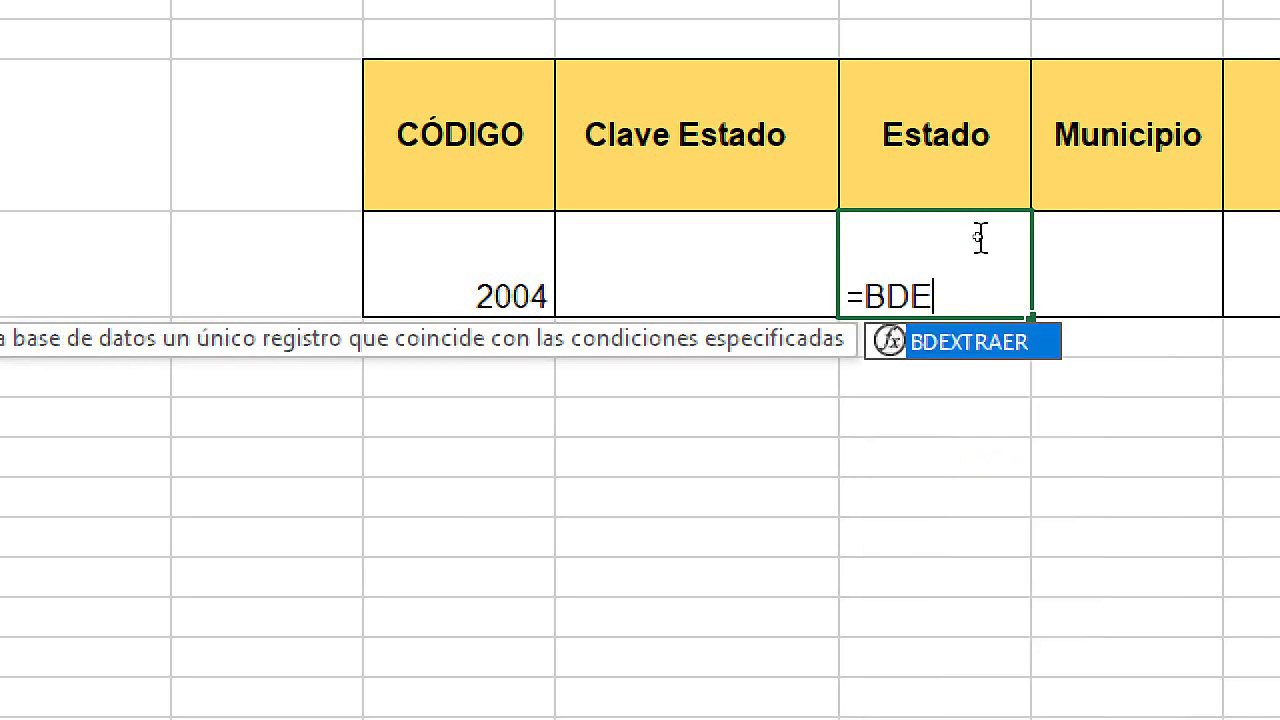
- Insert BDEXTRAER in M4 with database B3:H32 and field D3
double_click(967, 344)
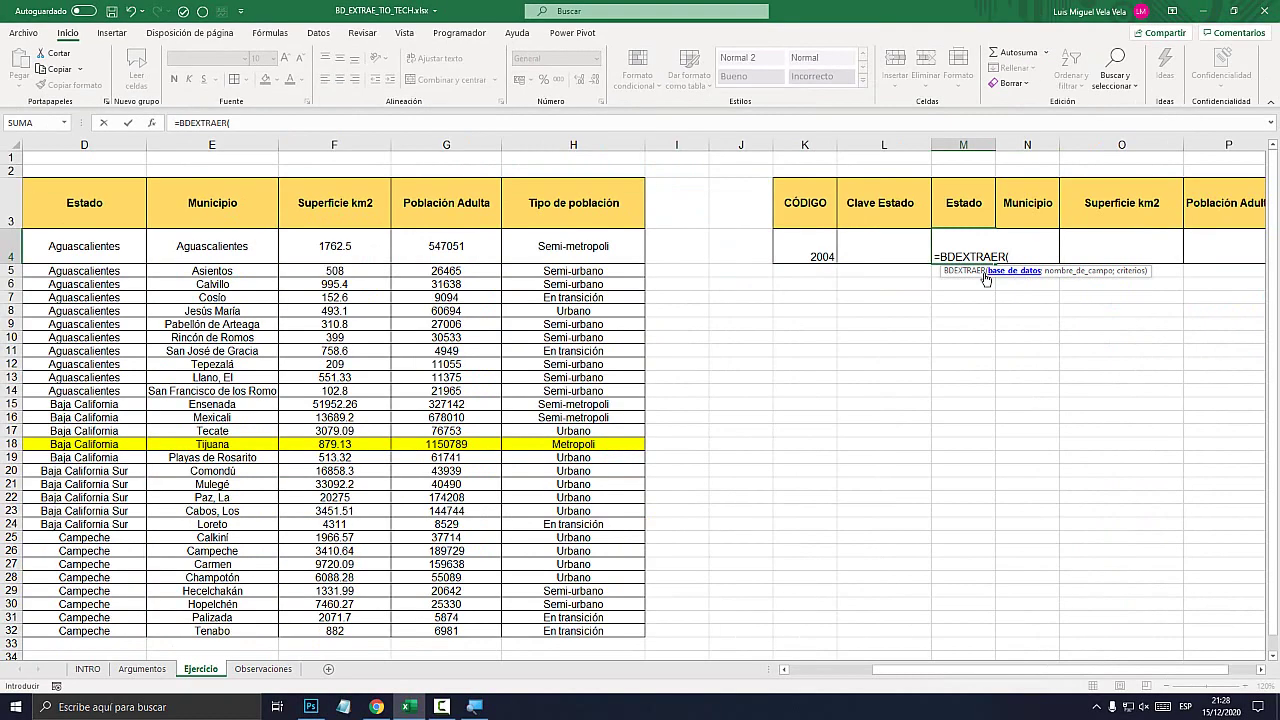
drag(905, 669, 823, 669)
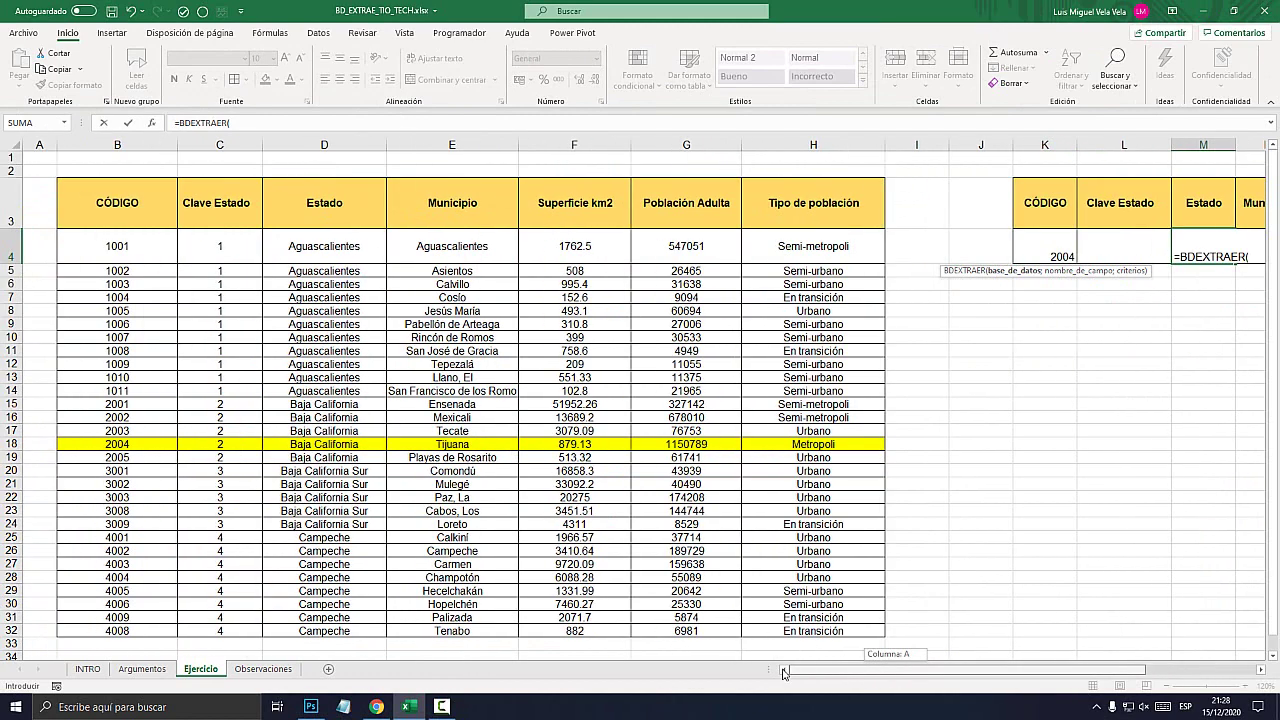
mouse_move(122, 176)
mouse_down()
mouse_move(800, 607)
mouse_move(798, 628)
mouse_up()
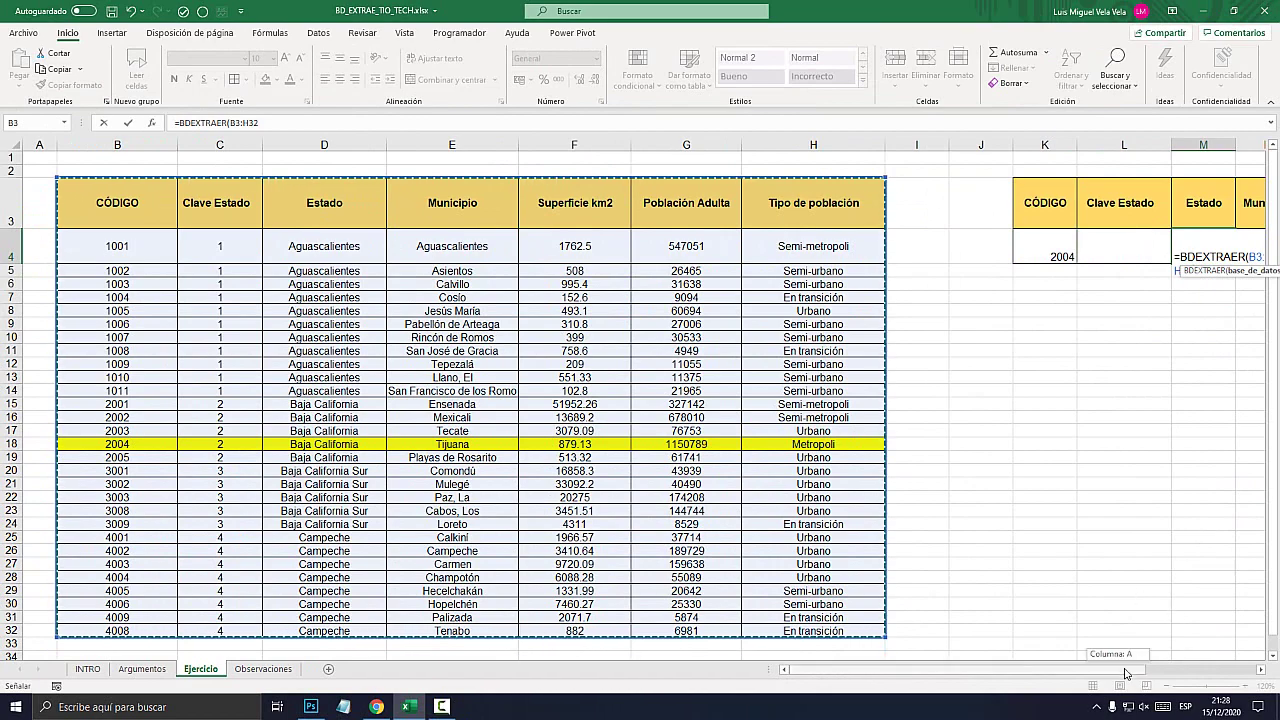
drag(1130, 669, 1240, 669)
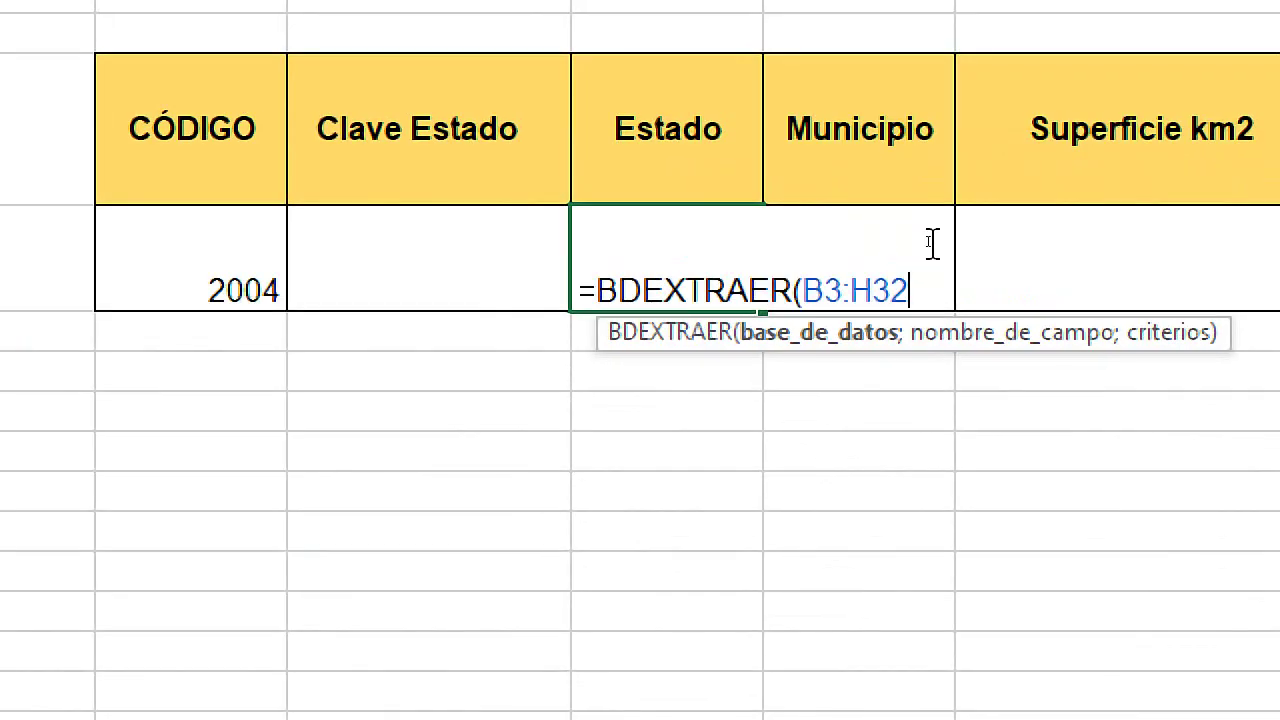
text(;)
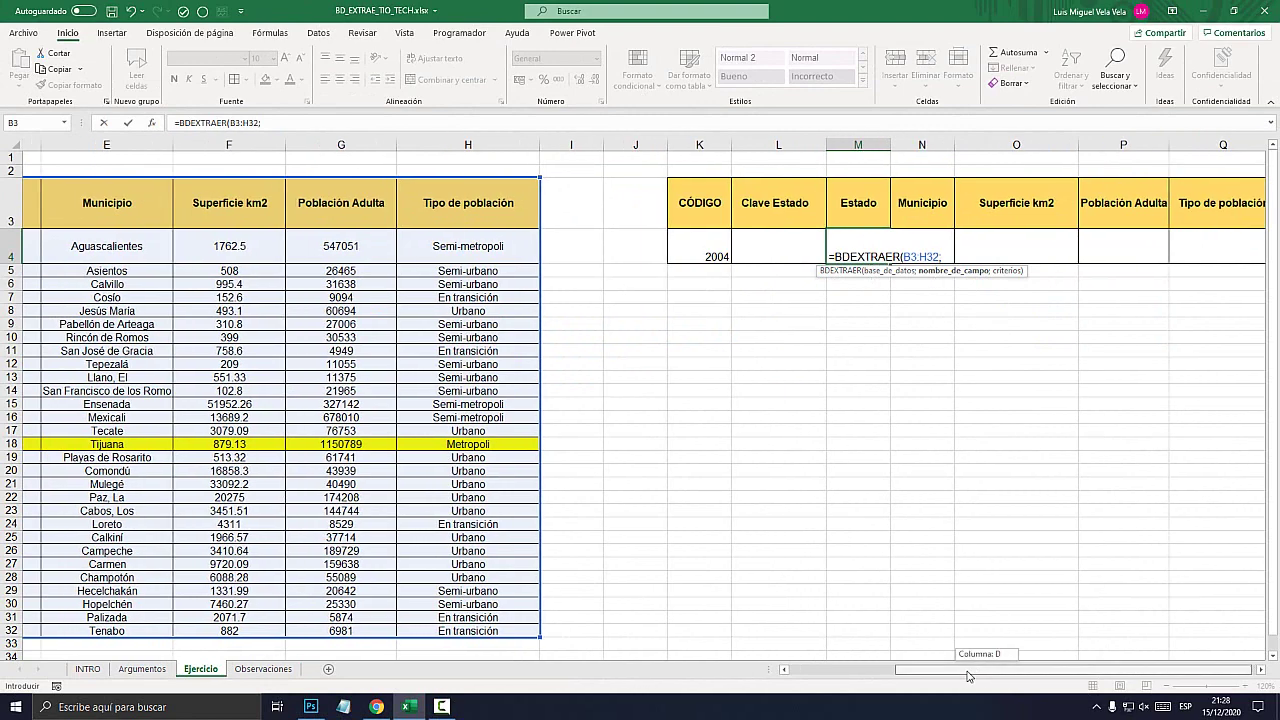
scroll(994, 674, left, 3)
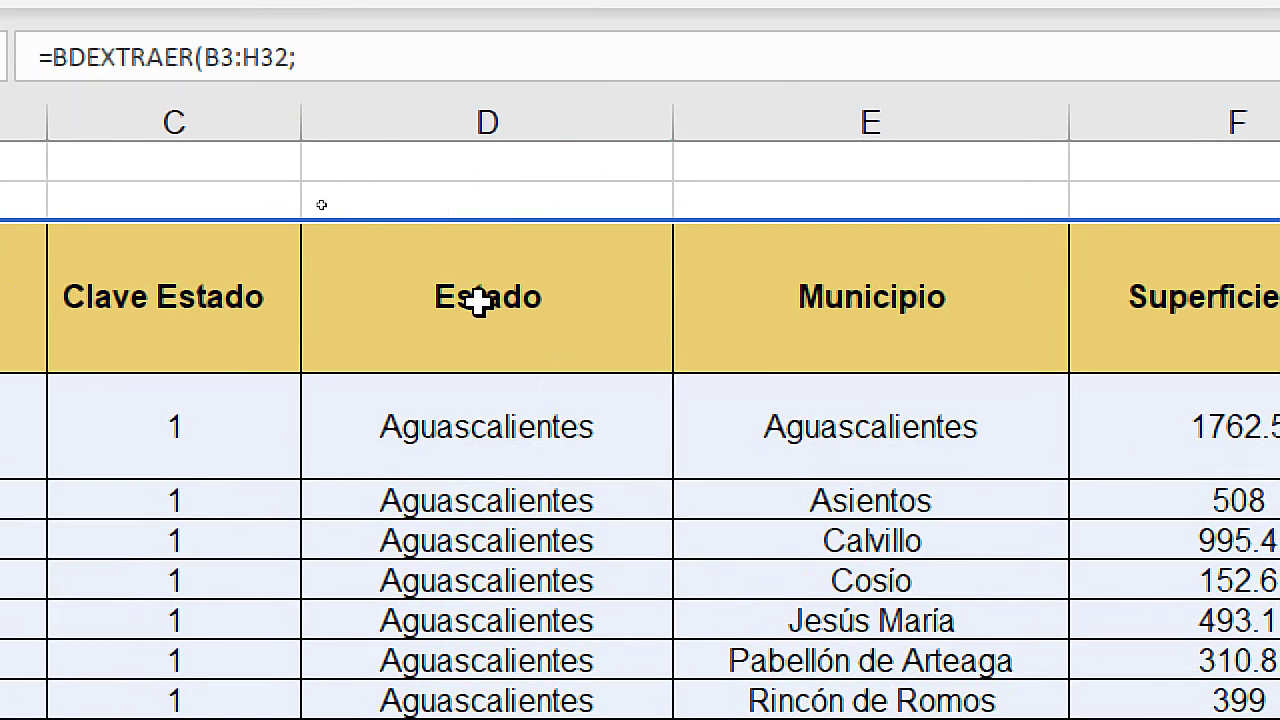
click(479, 302)
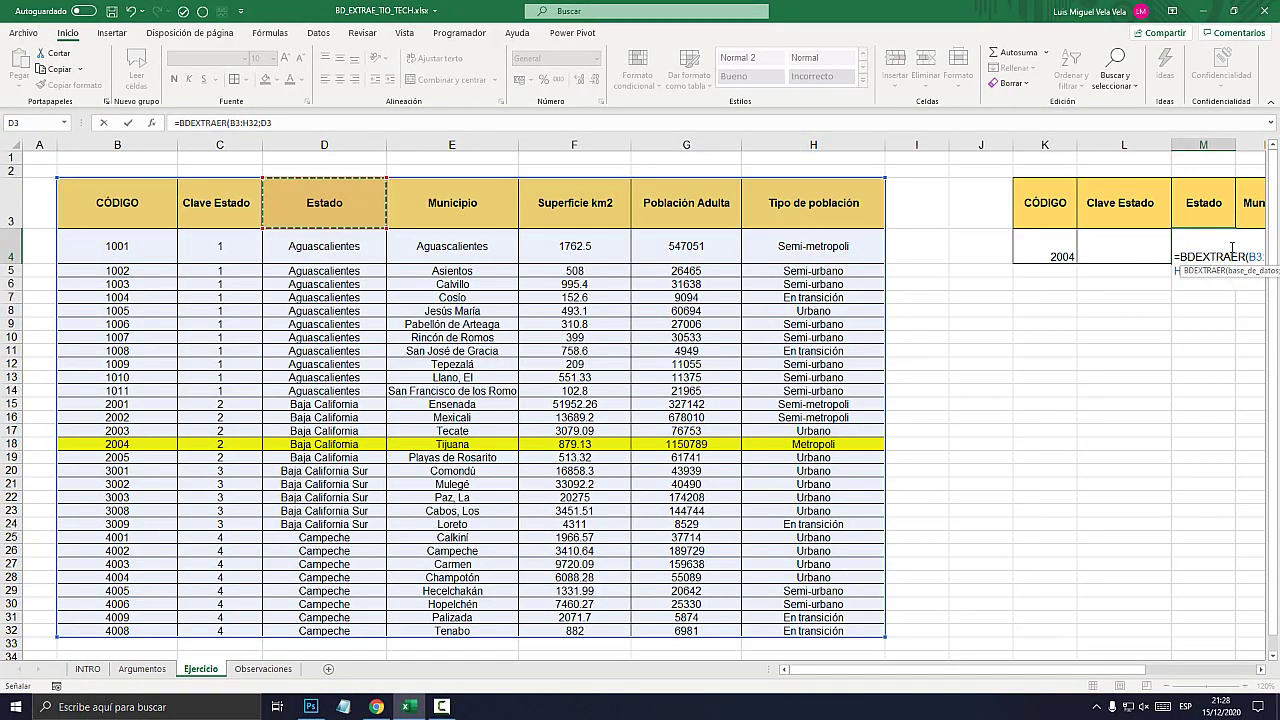
- Add criteria K3:K4 and commit =BDEXTRAER(B3:H32;D3;K3:K4), returning Baja California
drag(1160, 677, 1240, 677)
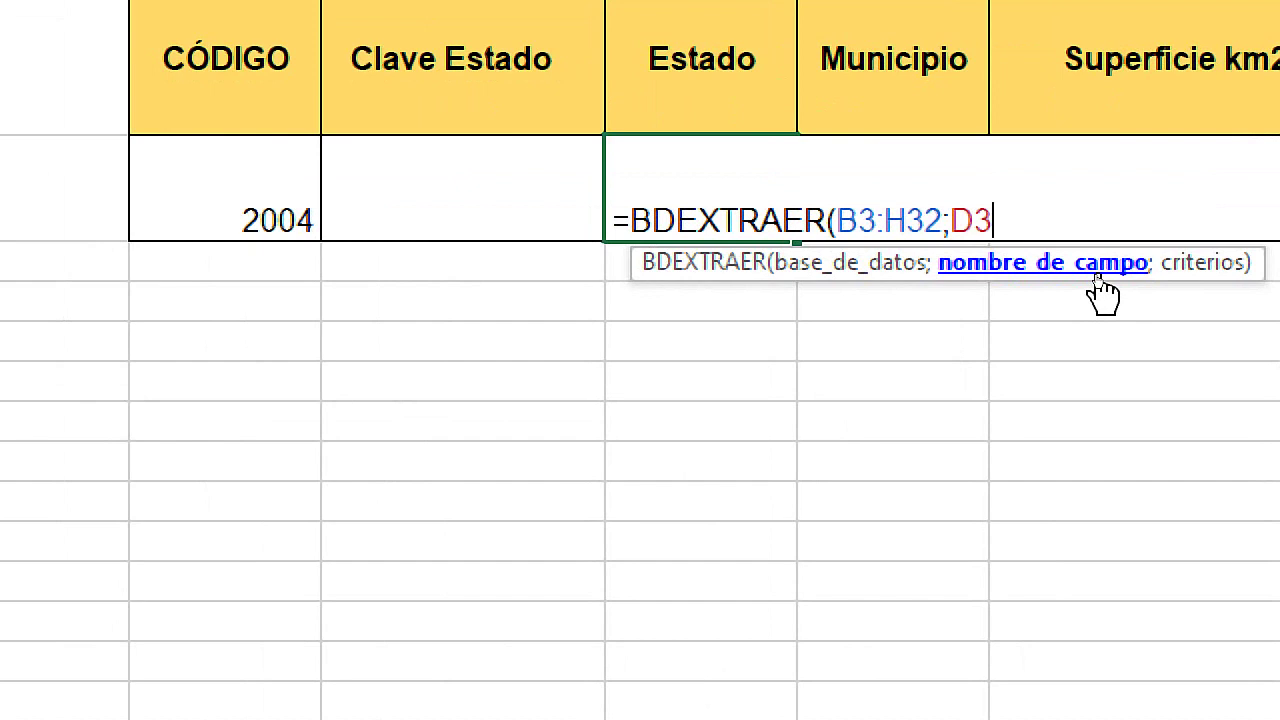
text(;)
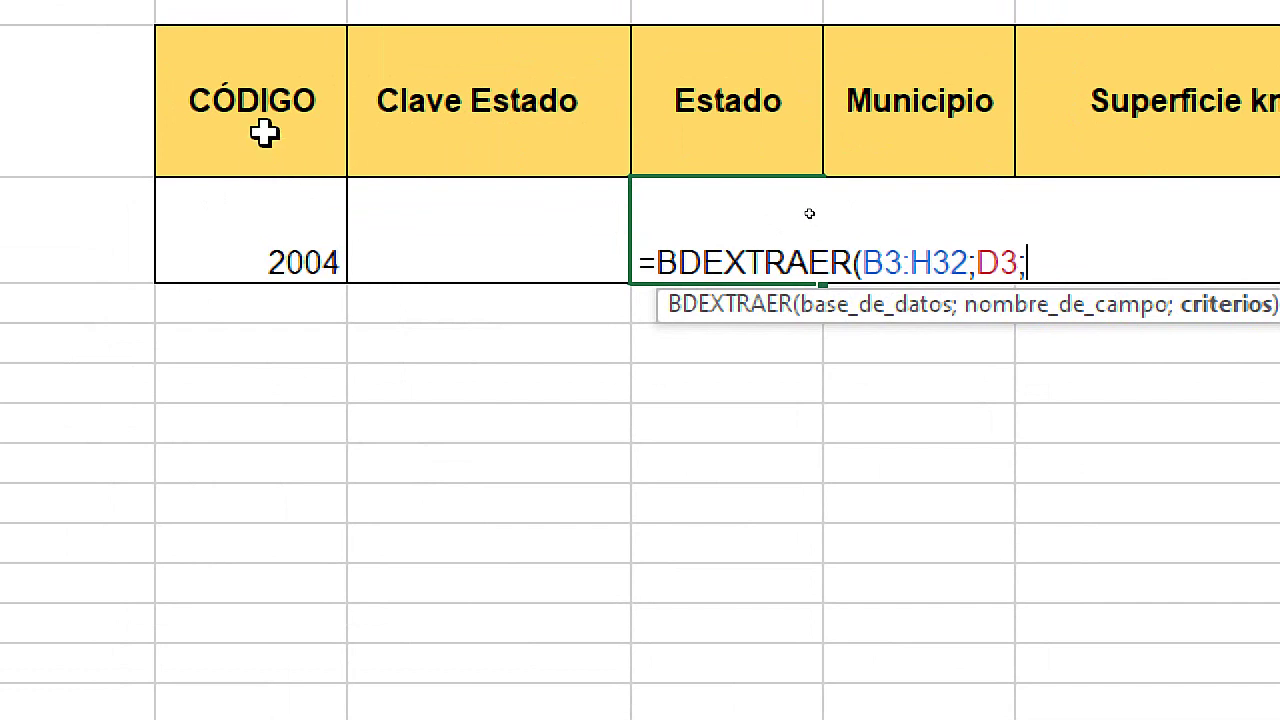
drag(263, 131, 271, 245)
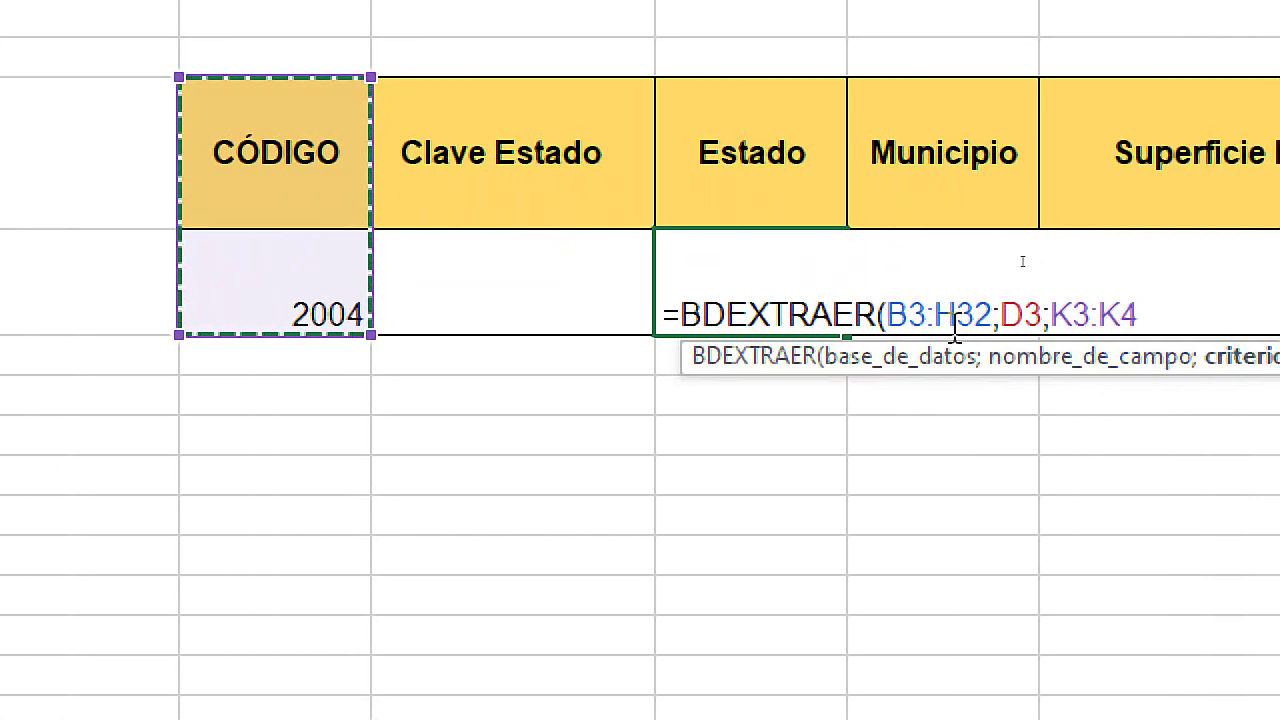
drag(907, 316, 1043, 314)
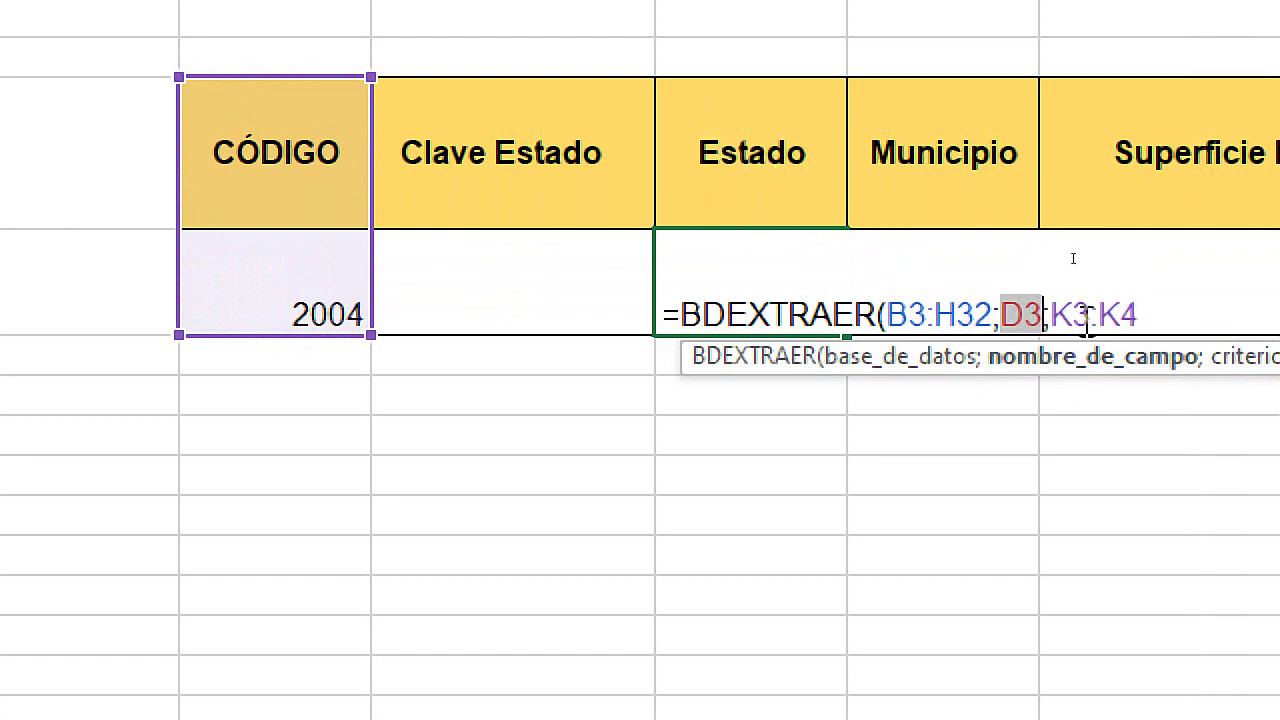
drag(1052, 316, 1138, 316)
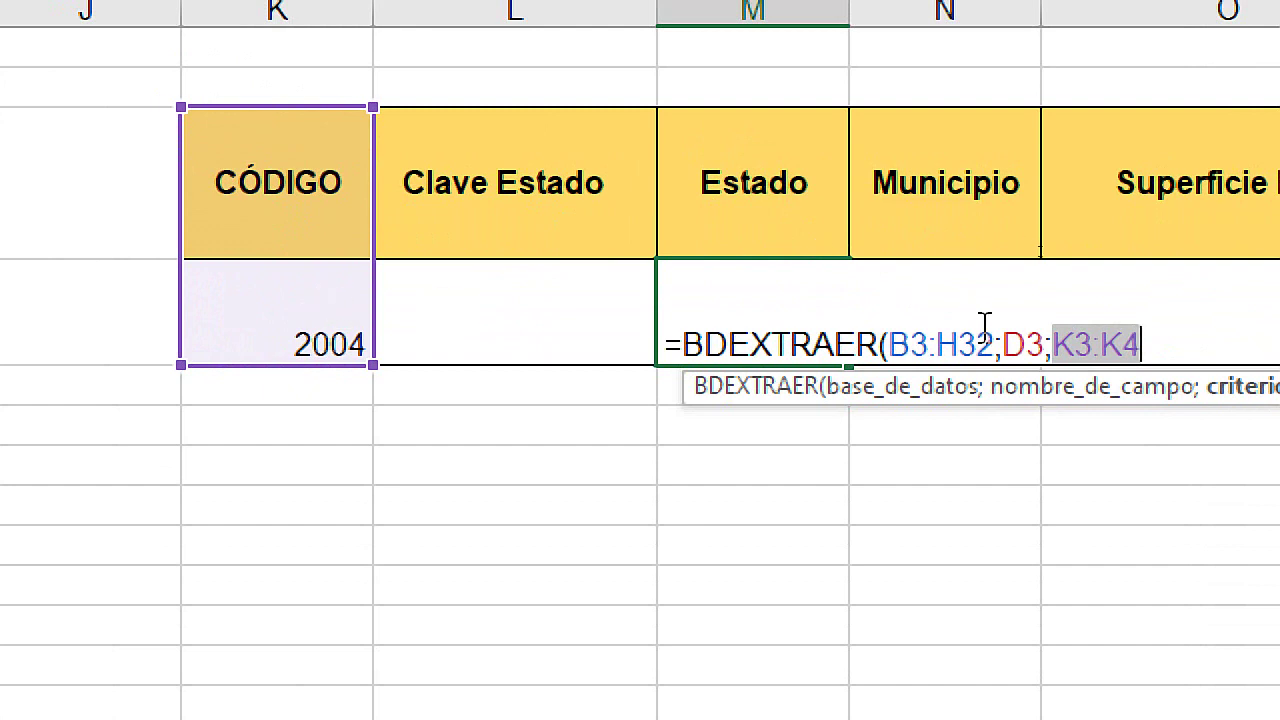
click(1150, 345)
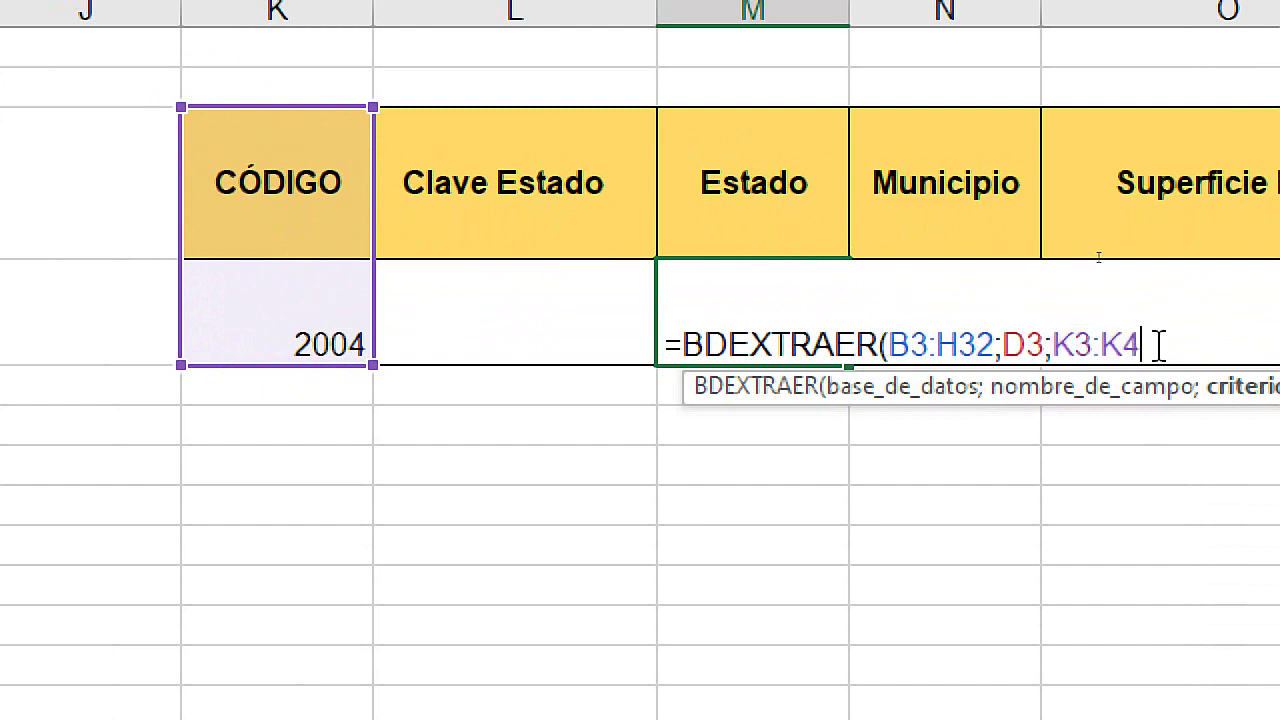
text())
key(Return)
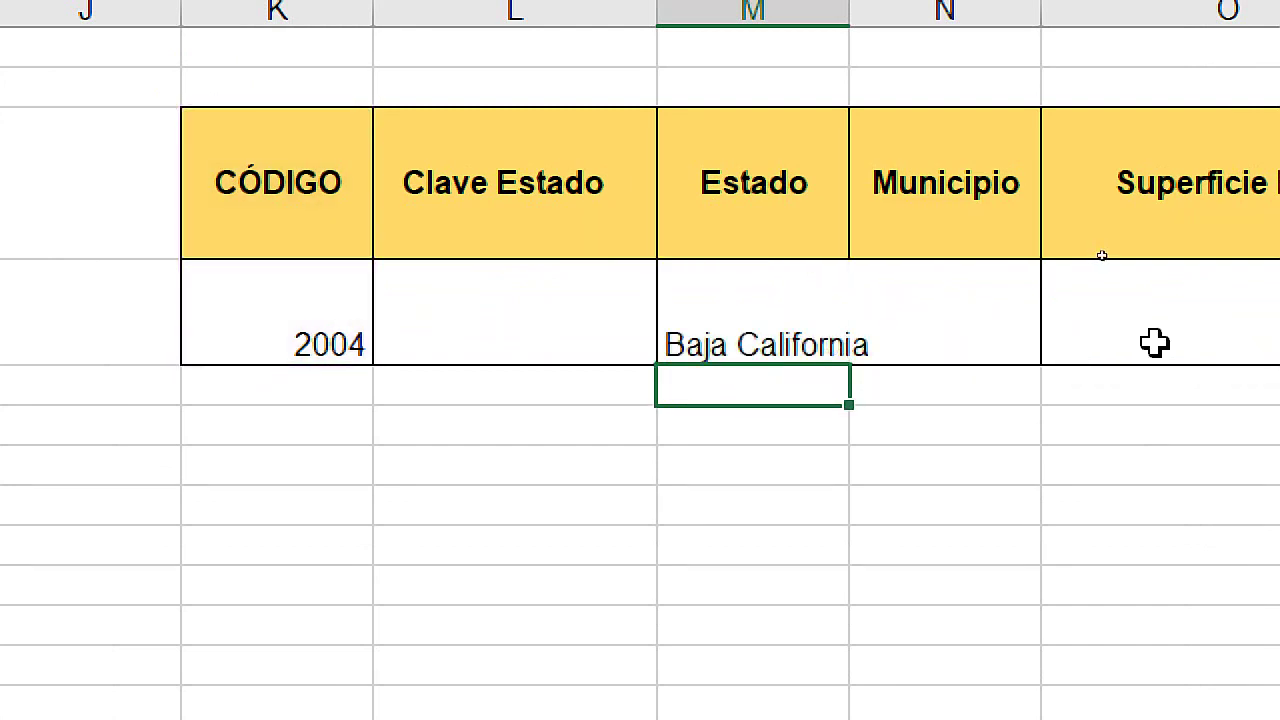
- Give M4 middle alignment and font size 16, widening column M to fit
click(816, 320)
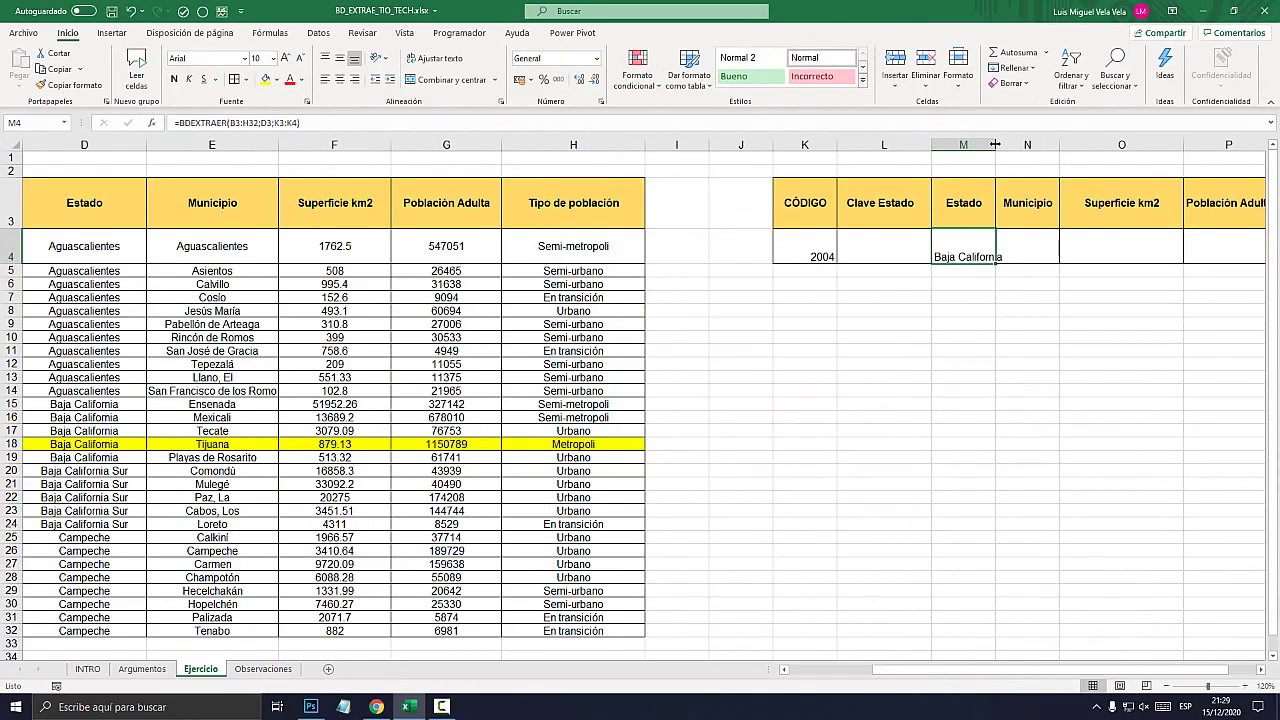
drag(995, 144, 1029, 240)
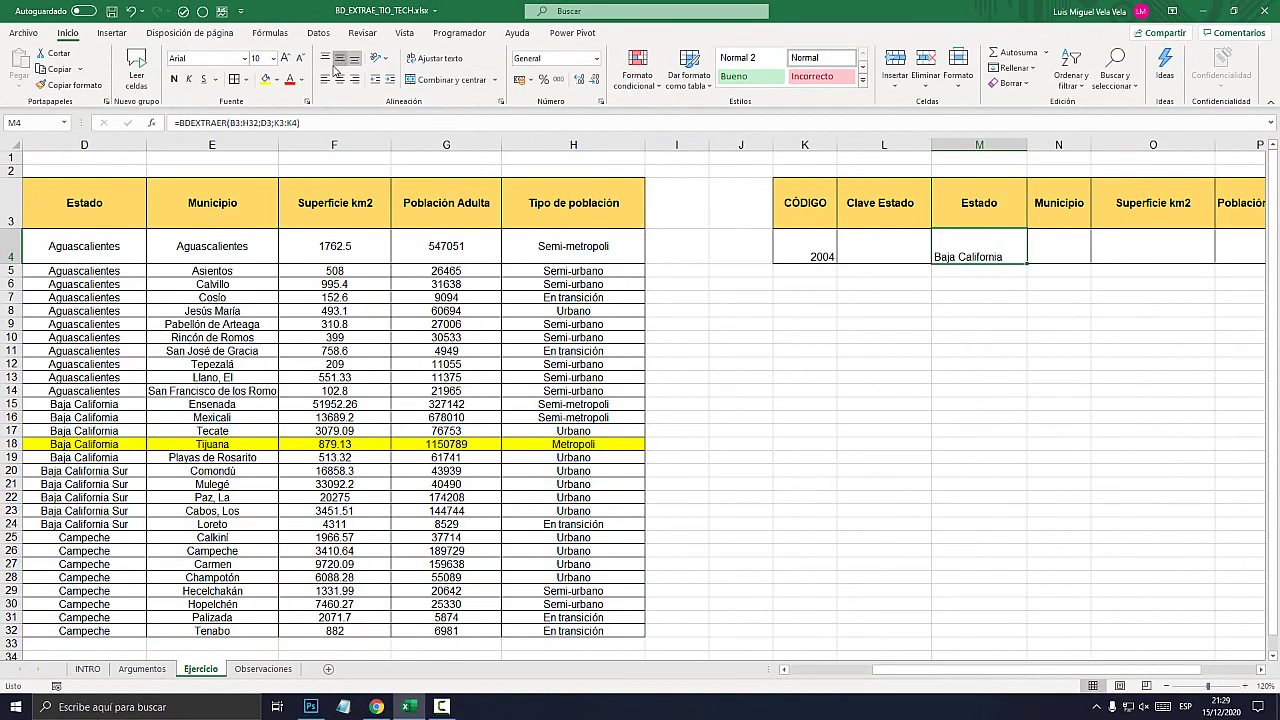
click(339, 59)
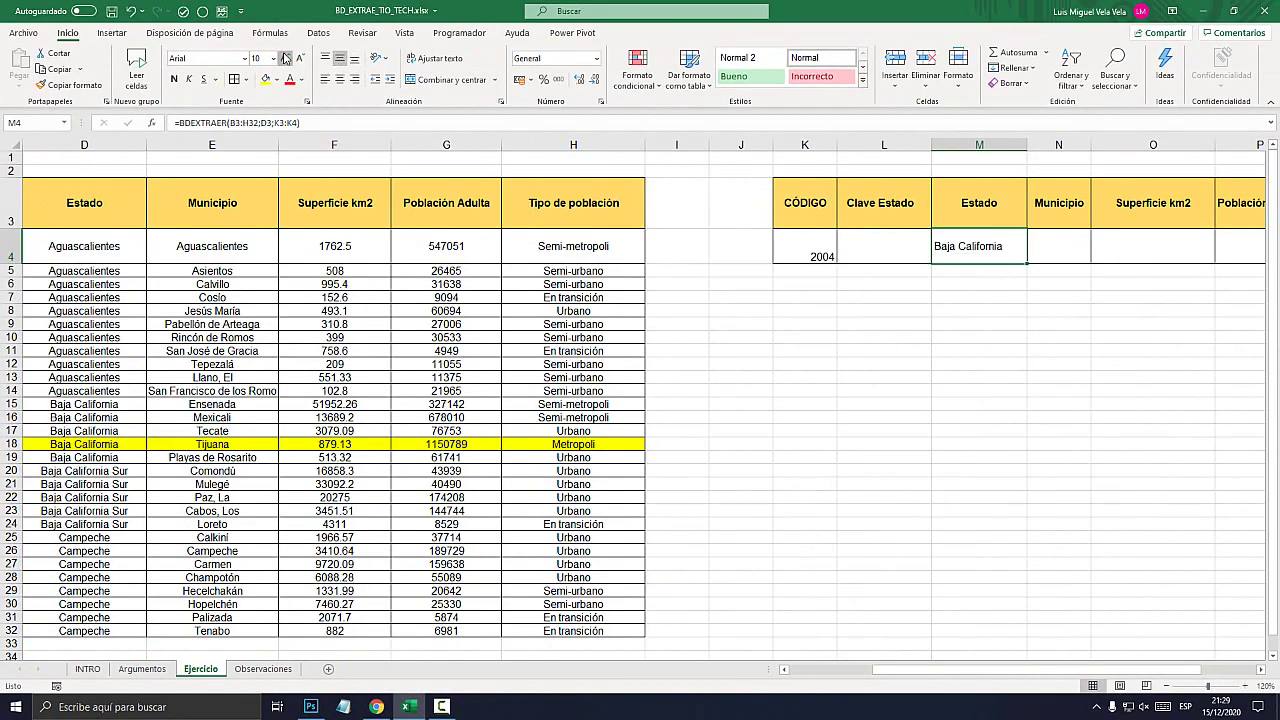
click(285, 58)
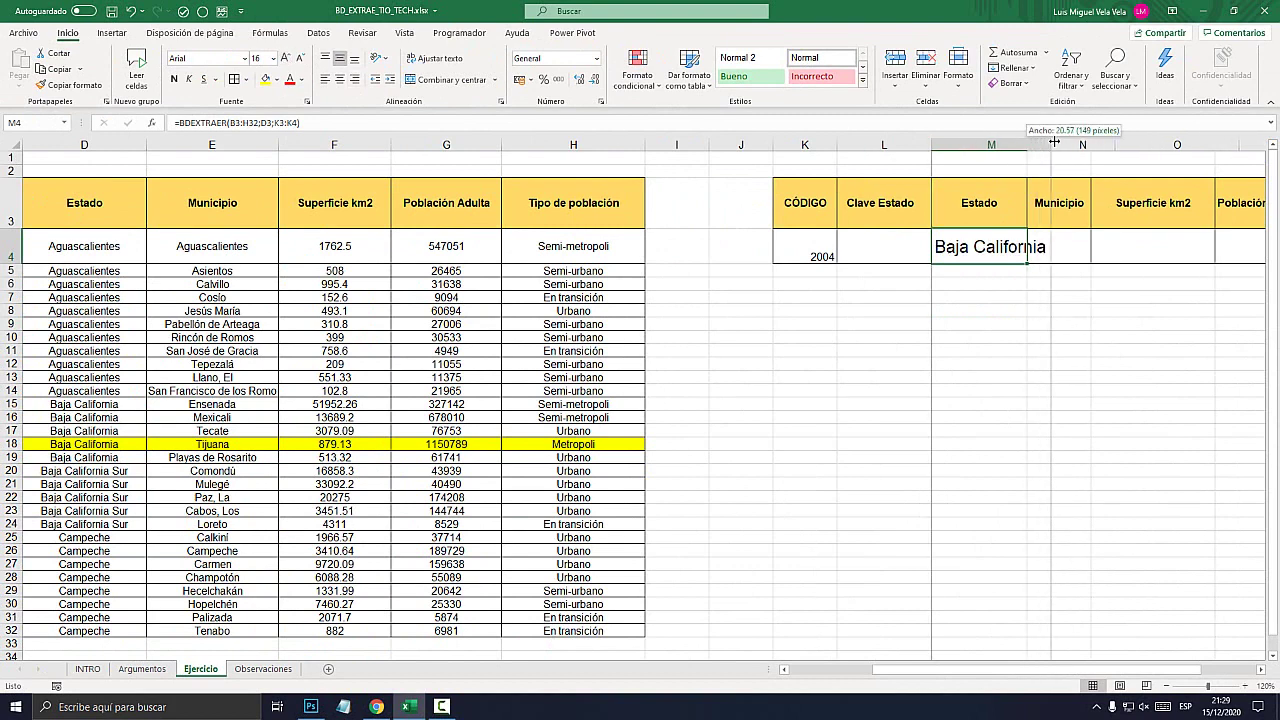
drag(1024, 148, 1055, 148)
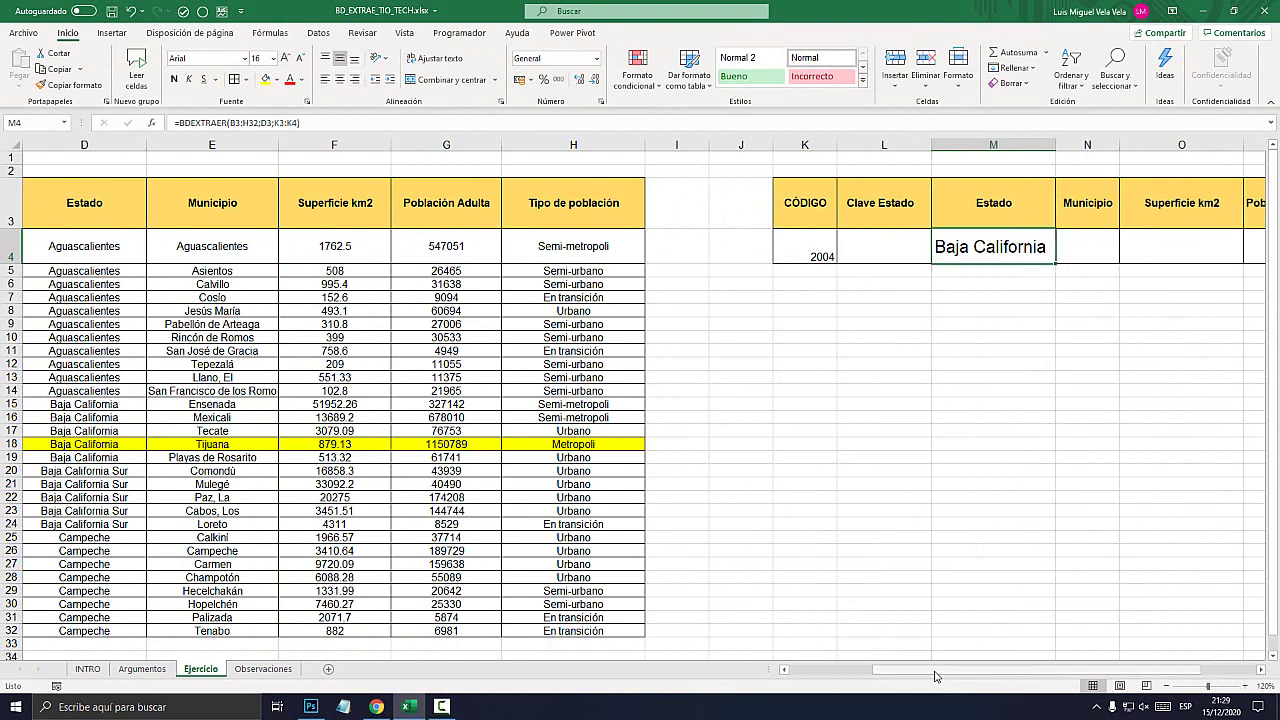
drag(957, 672, 874, 672)
- Compare with row 18's code 2004, Baja California and state key 2, then select L4
click(114, 445)
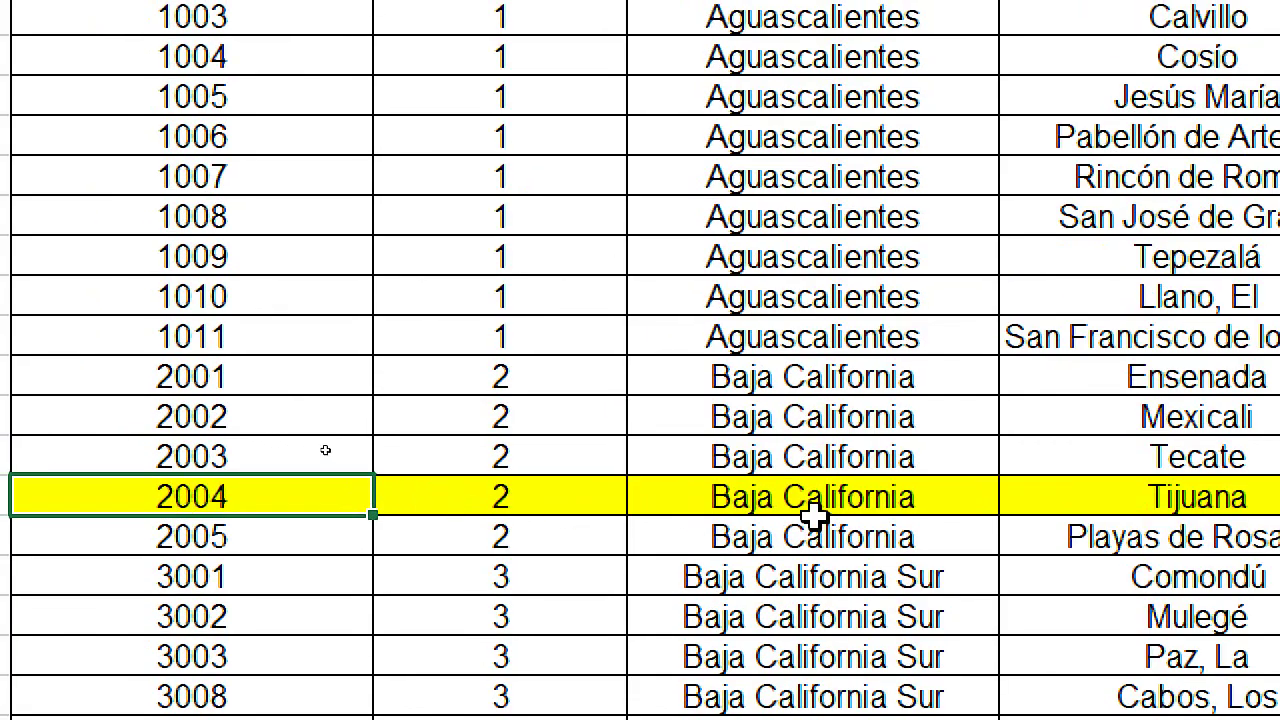
click(815, 508)
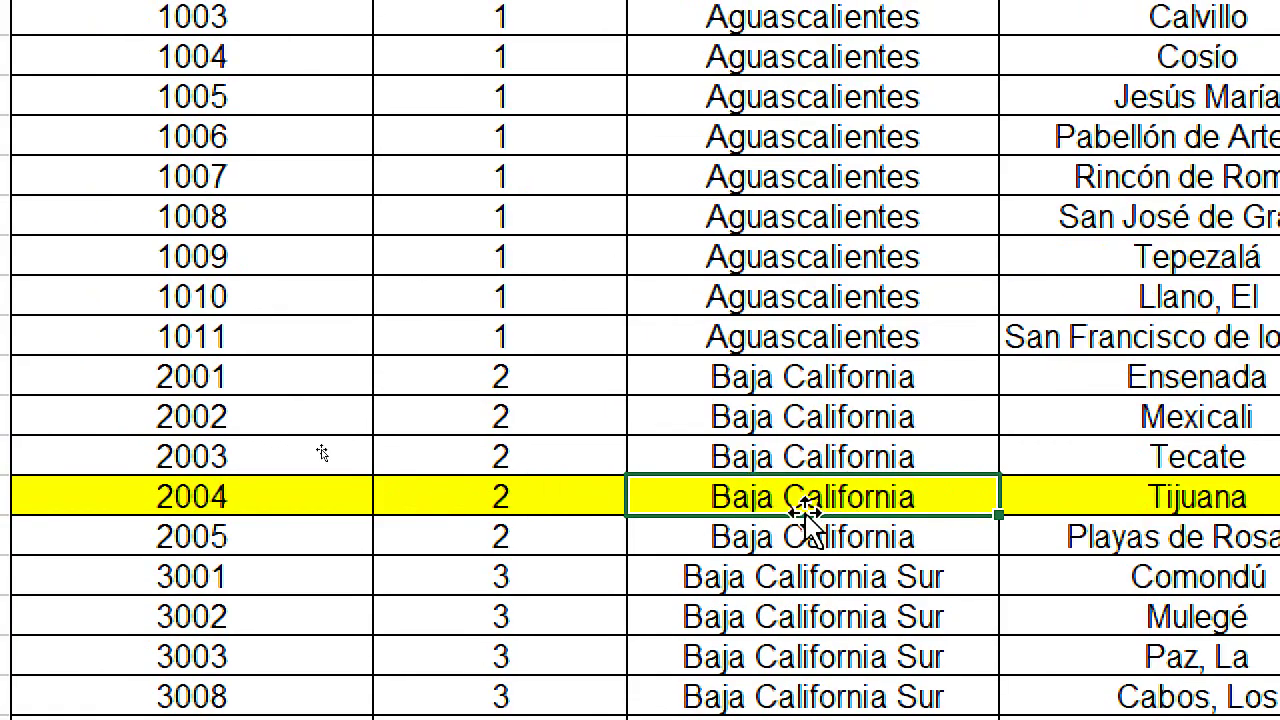
click(545, 500)
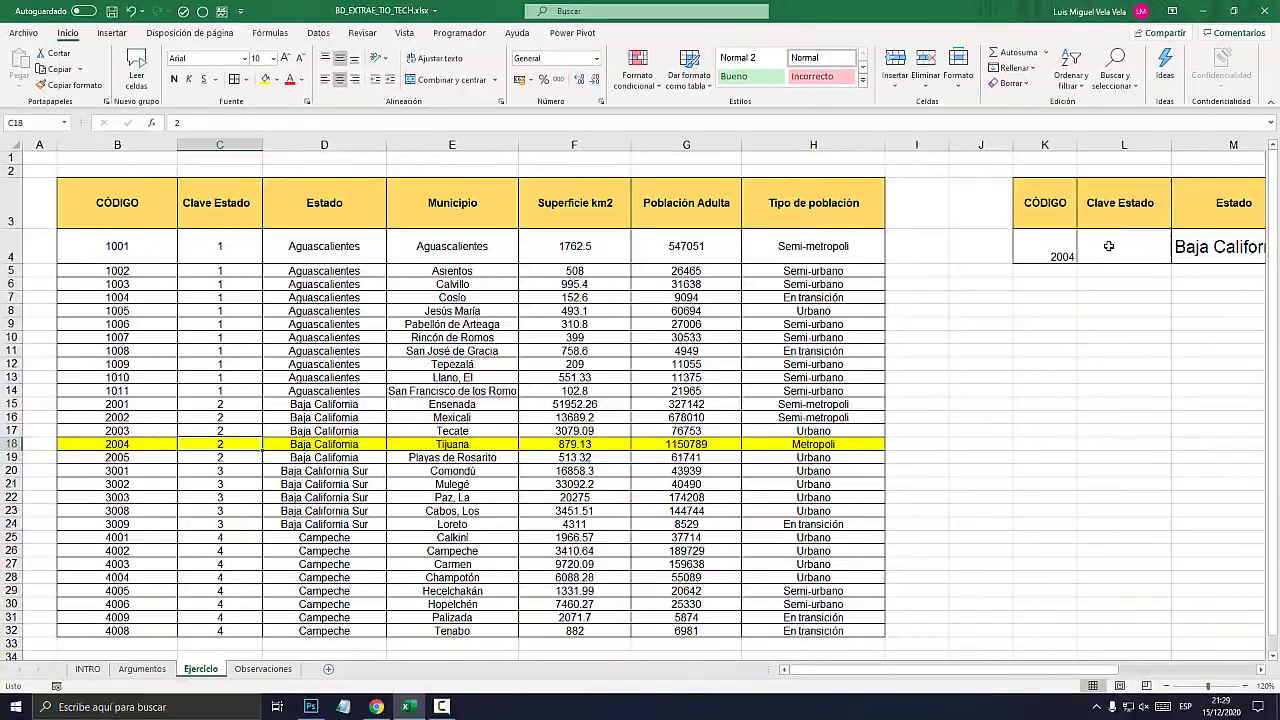
click(1152, 256)
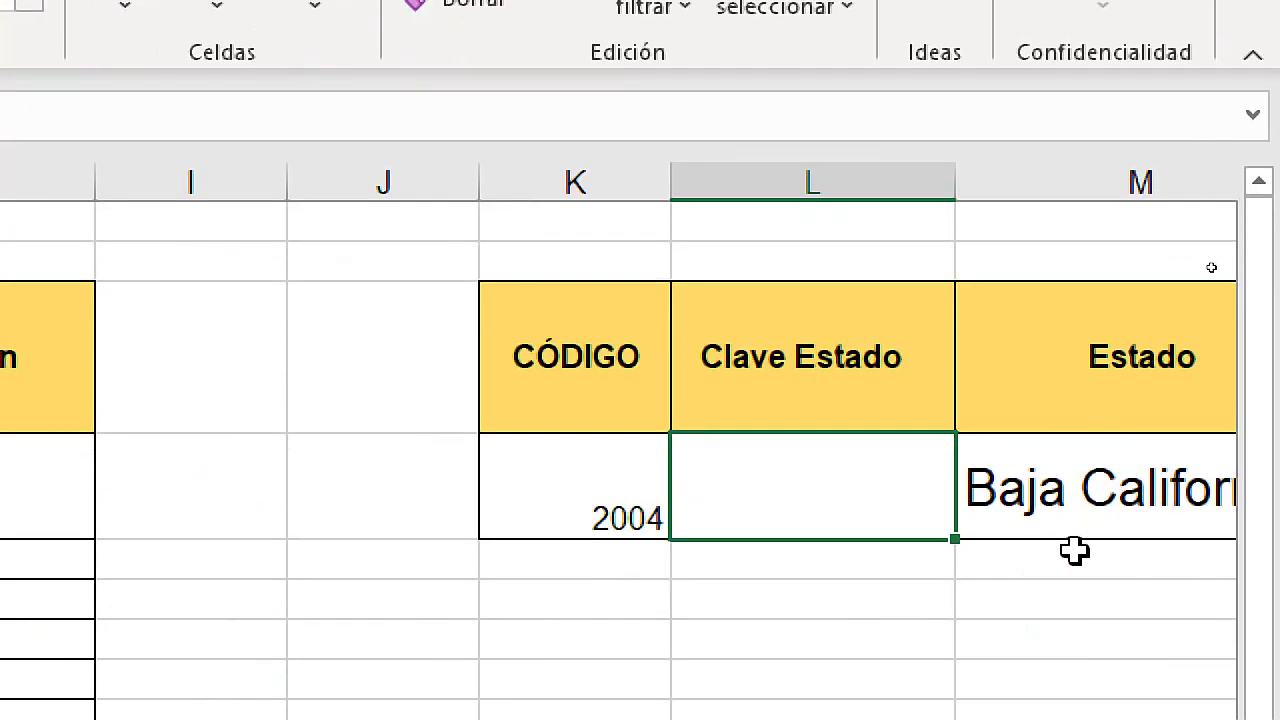
- Enter =BDEXTRAER(B3:H32;C3;K3:K4) in L4 so it returns state key 2
text(=B)
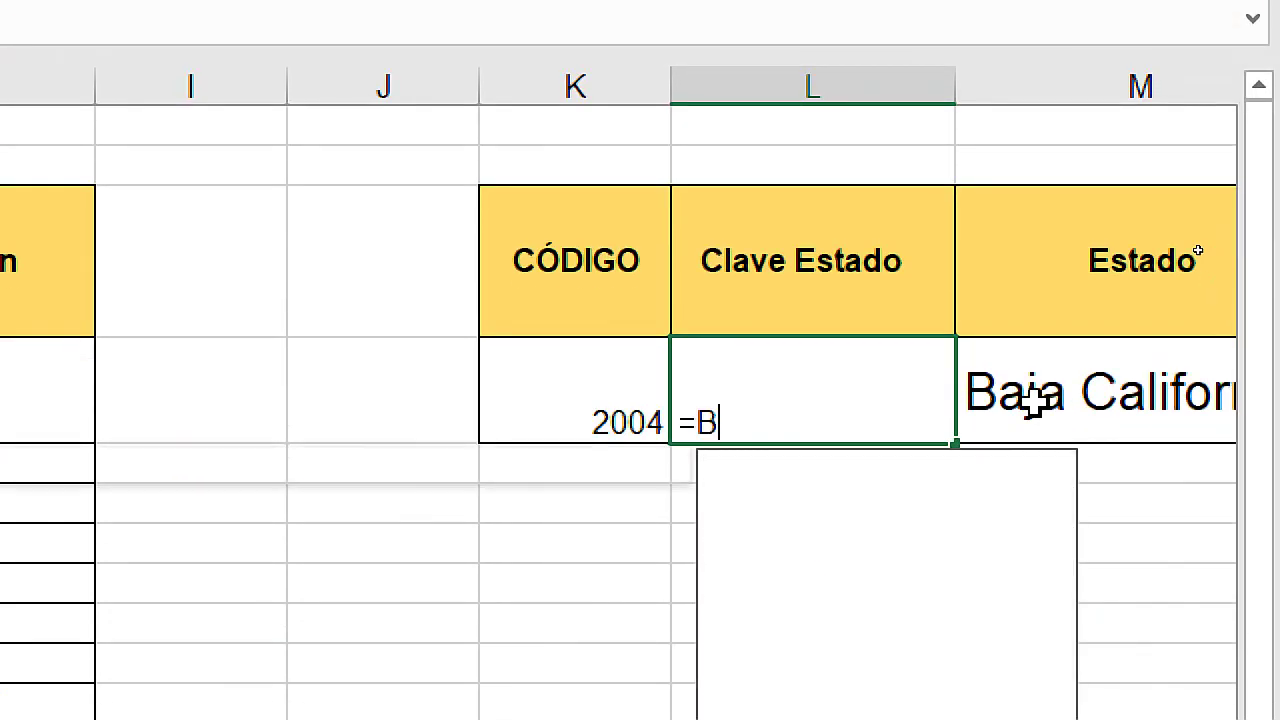
text(DEX)
key(Tab)
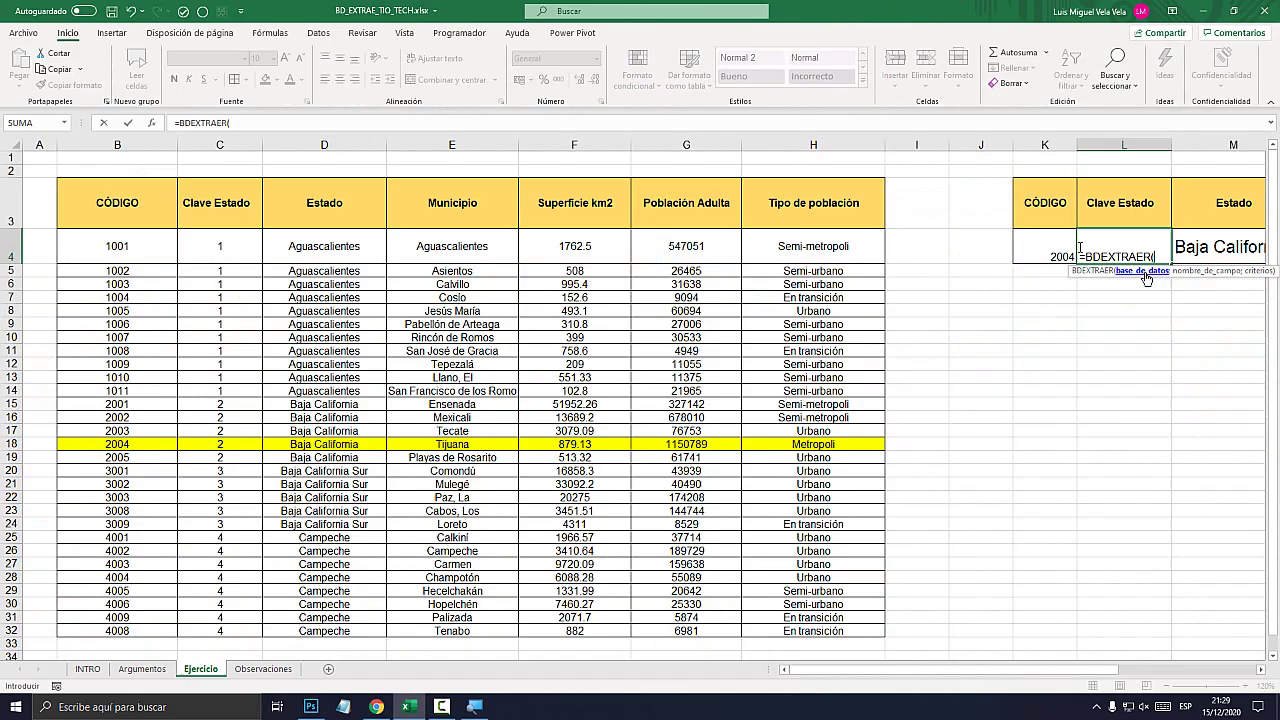
drag(128, 203, 822, 630)
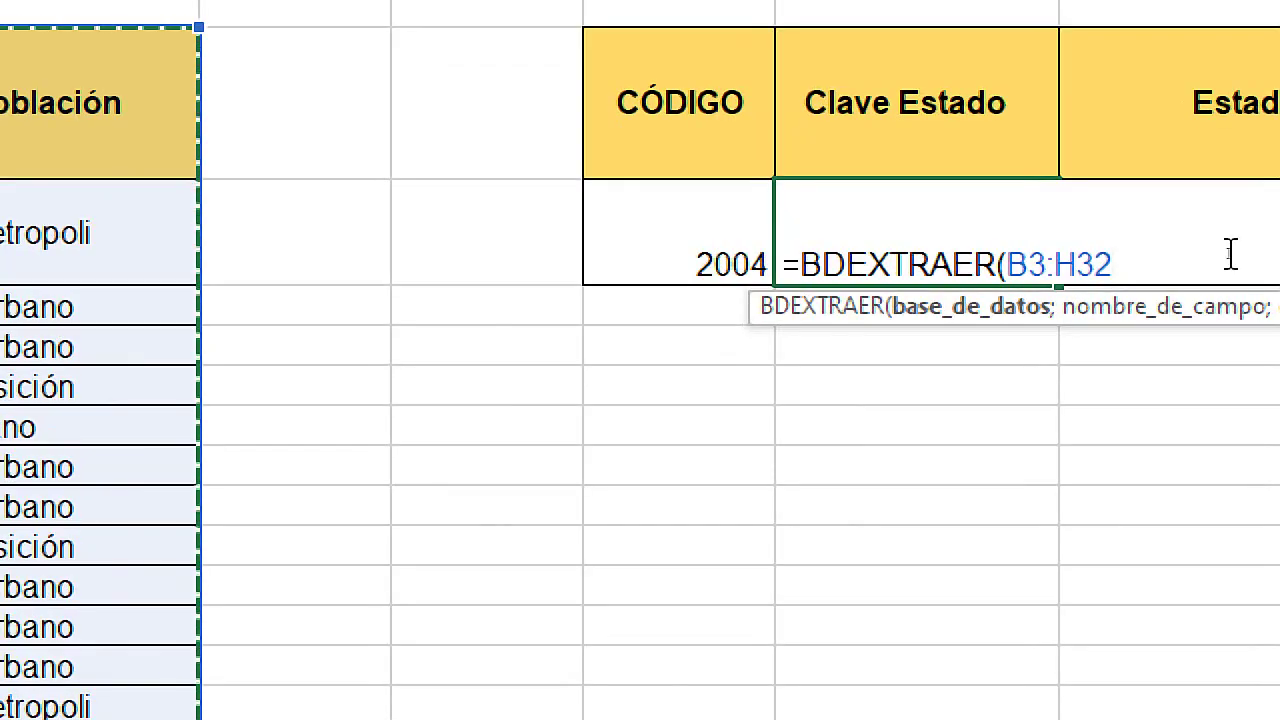
text(;)
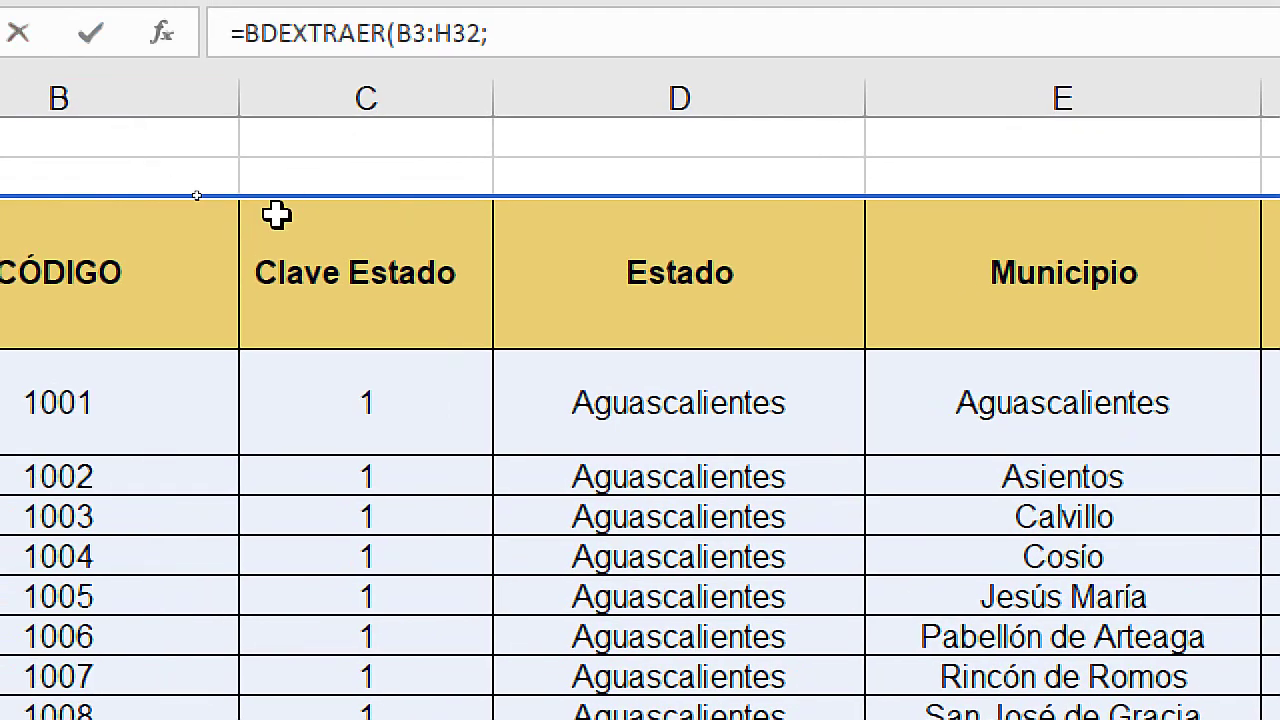
click(357, 274)
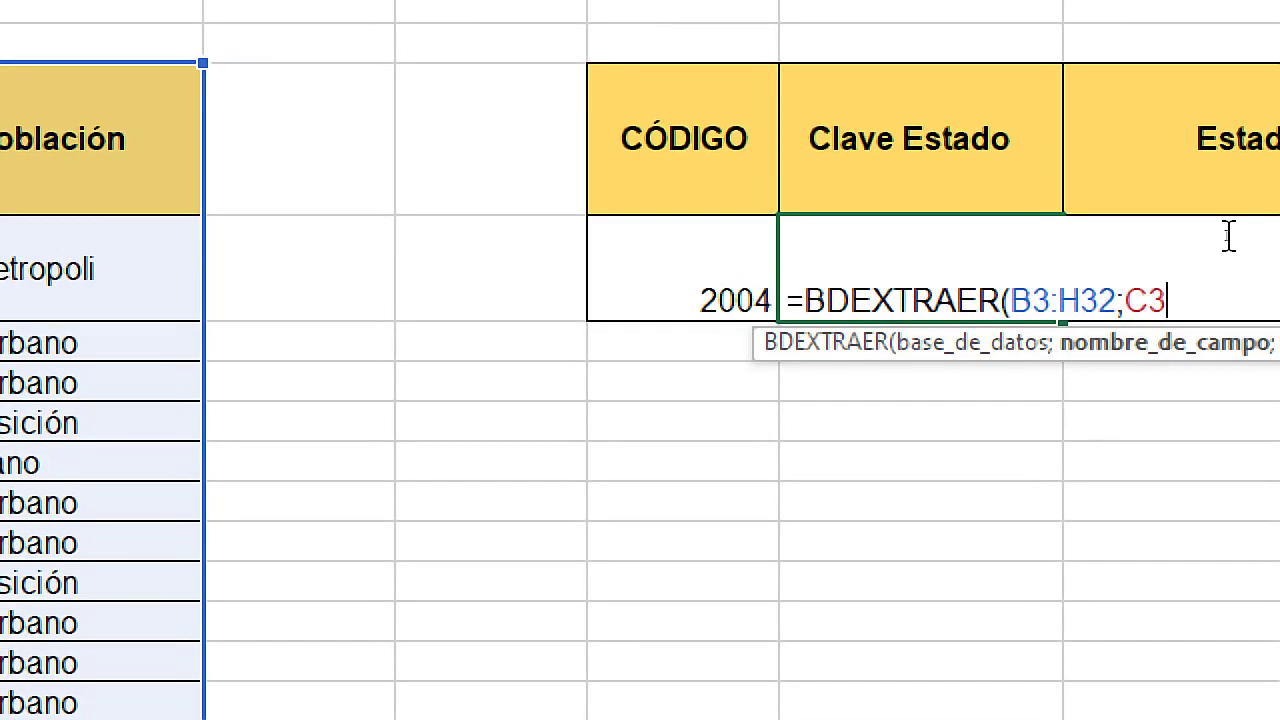
text(;)
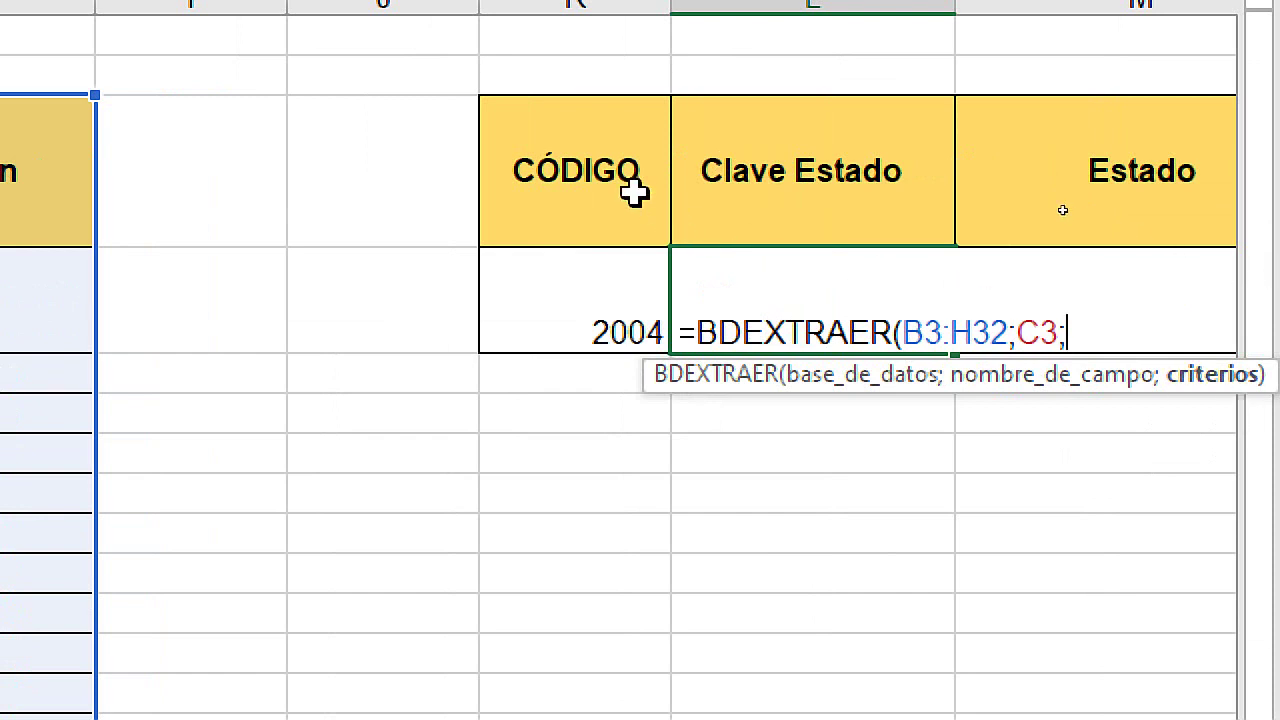
drag(563, 150, 564, 298)
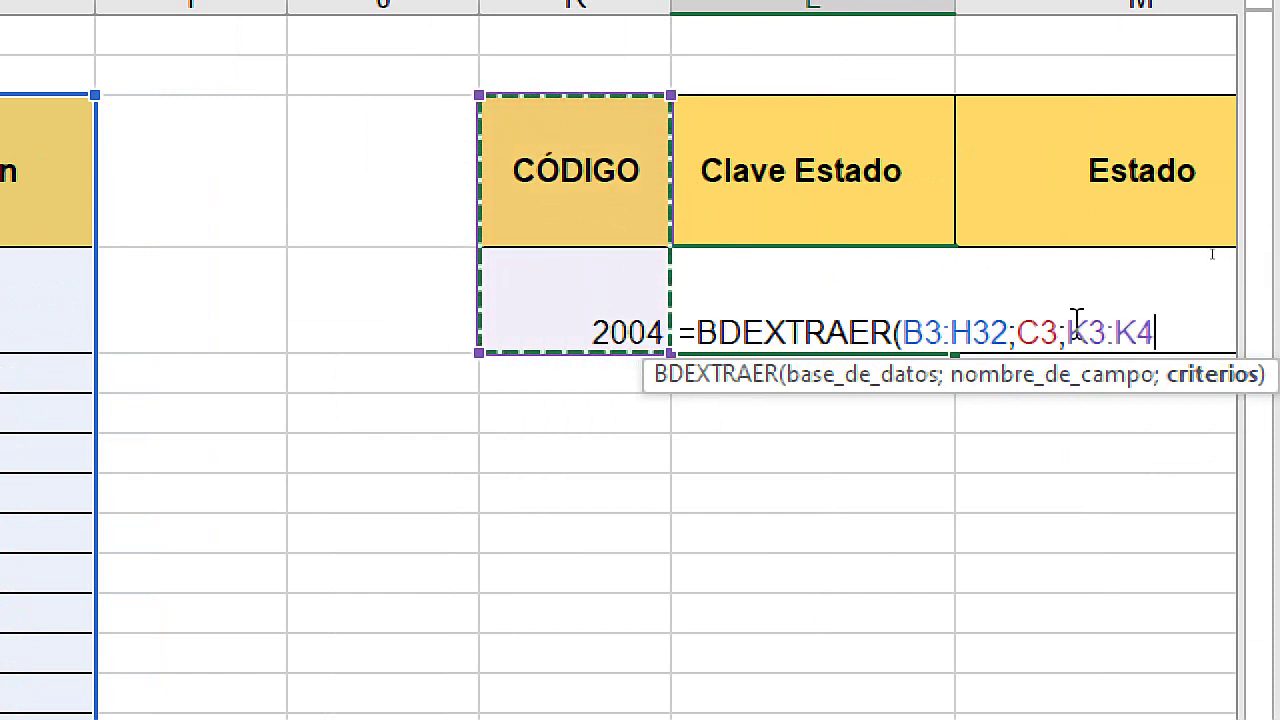
text())
key(Return)
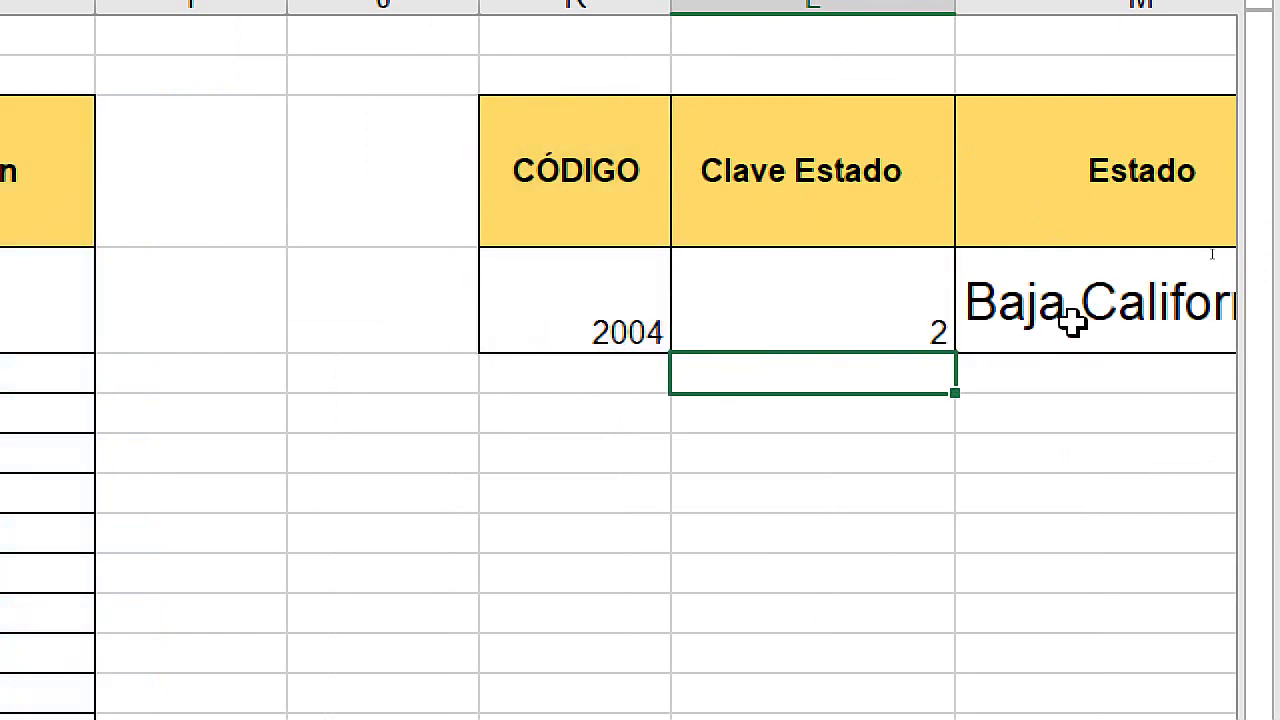
- Change the K4 code to 2008, which yields #¡VALOR!
click(877, 314)
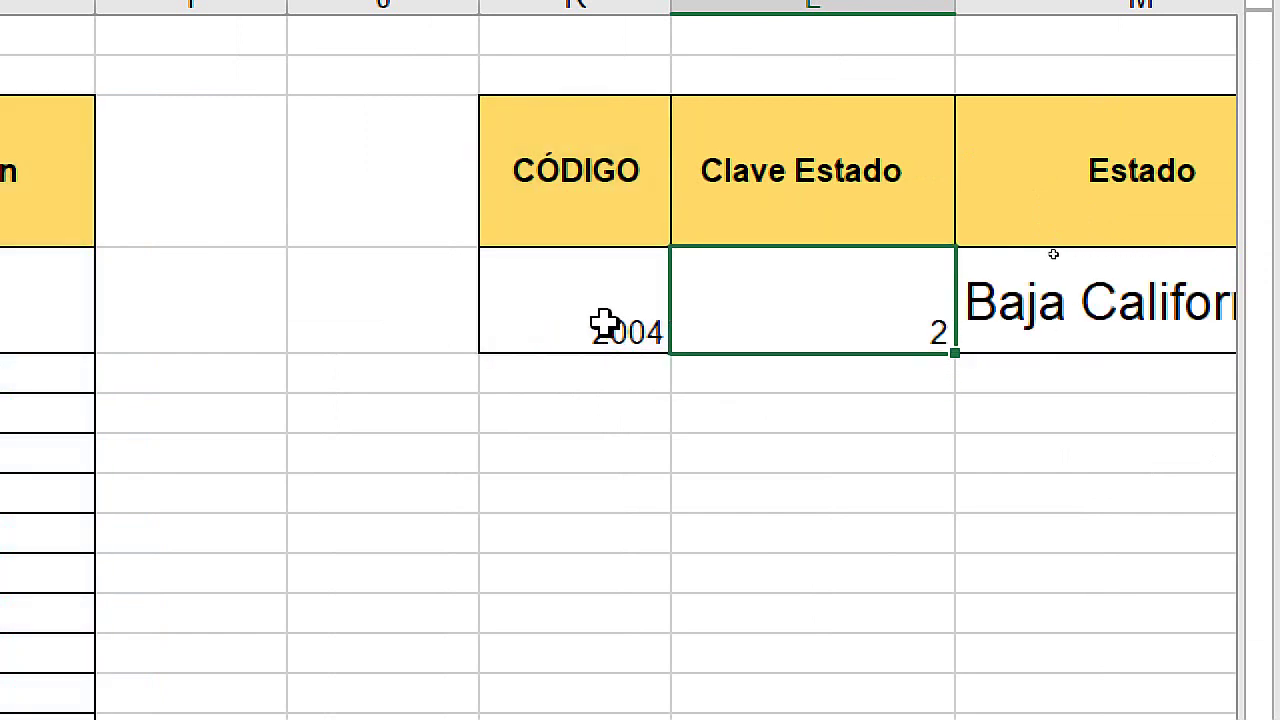
click(627, 325)
drag(656, 318, 668, 340)
text(2008)
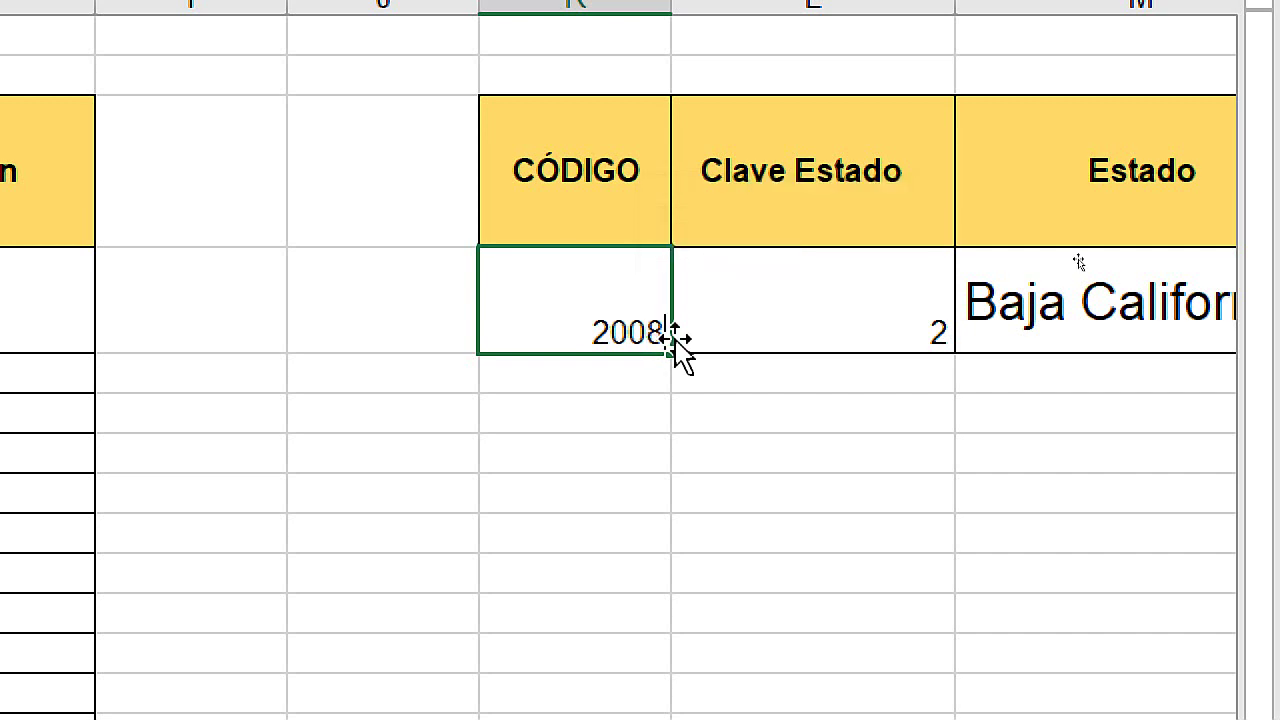
key(Return)
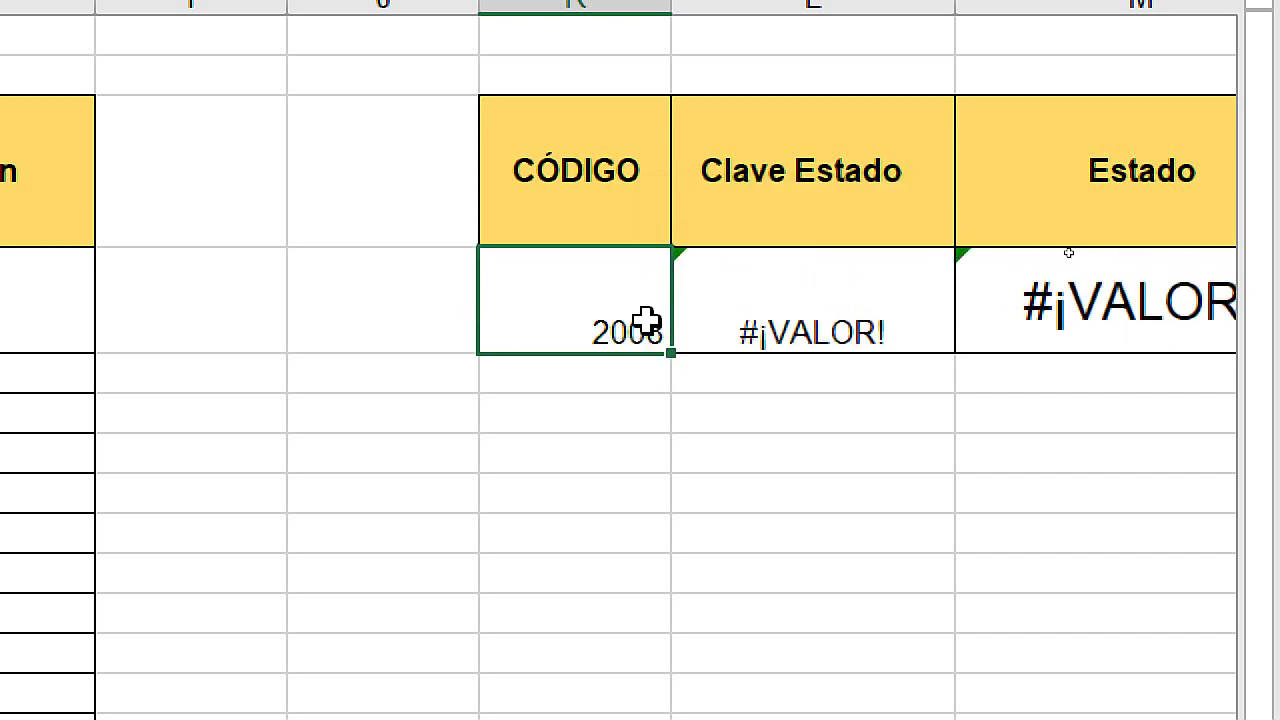
- Change the code to 3001 and widen column M for Baja California Sur
double_click(651, 322)
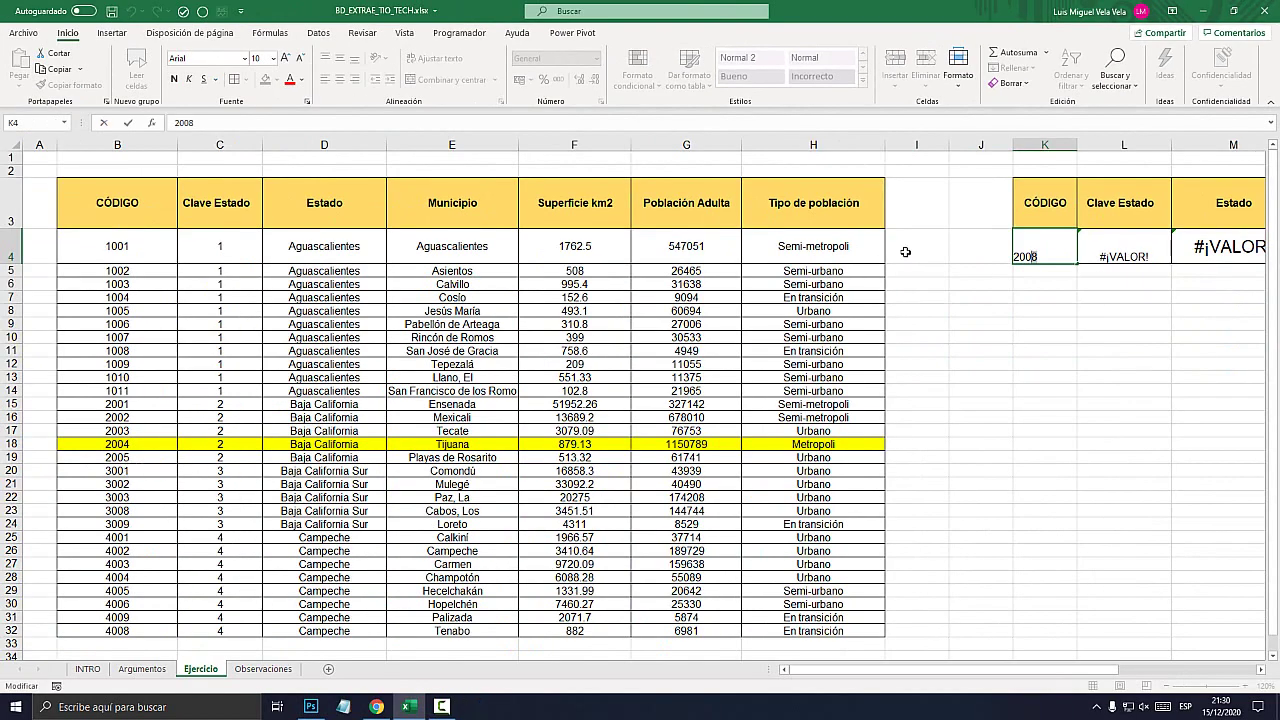
double_click(1030, 256)
text(3001)
key(Return)
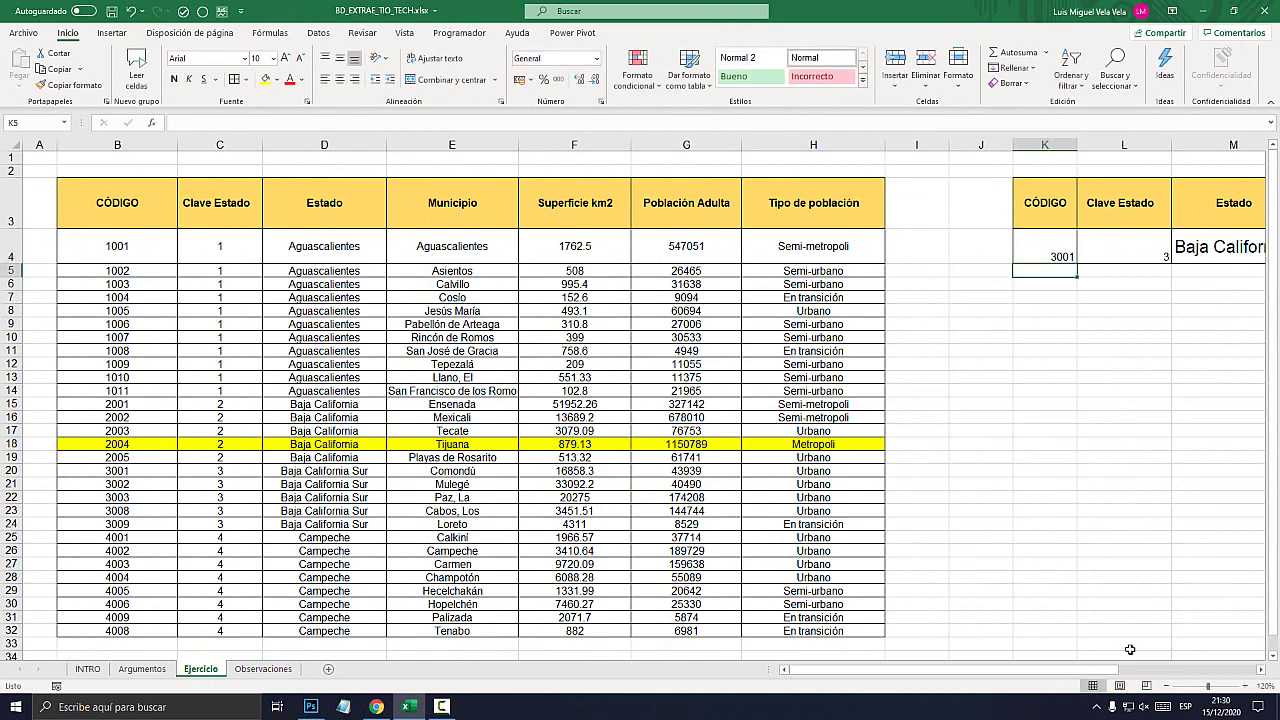
drag(1105, 669, 1190, 669)
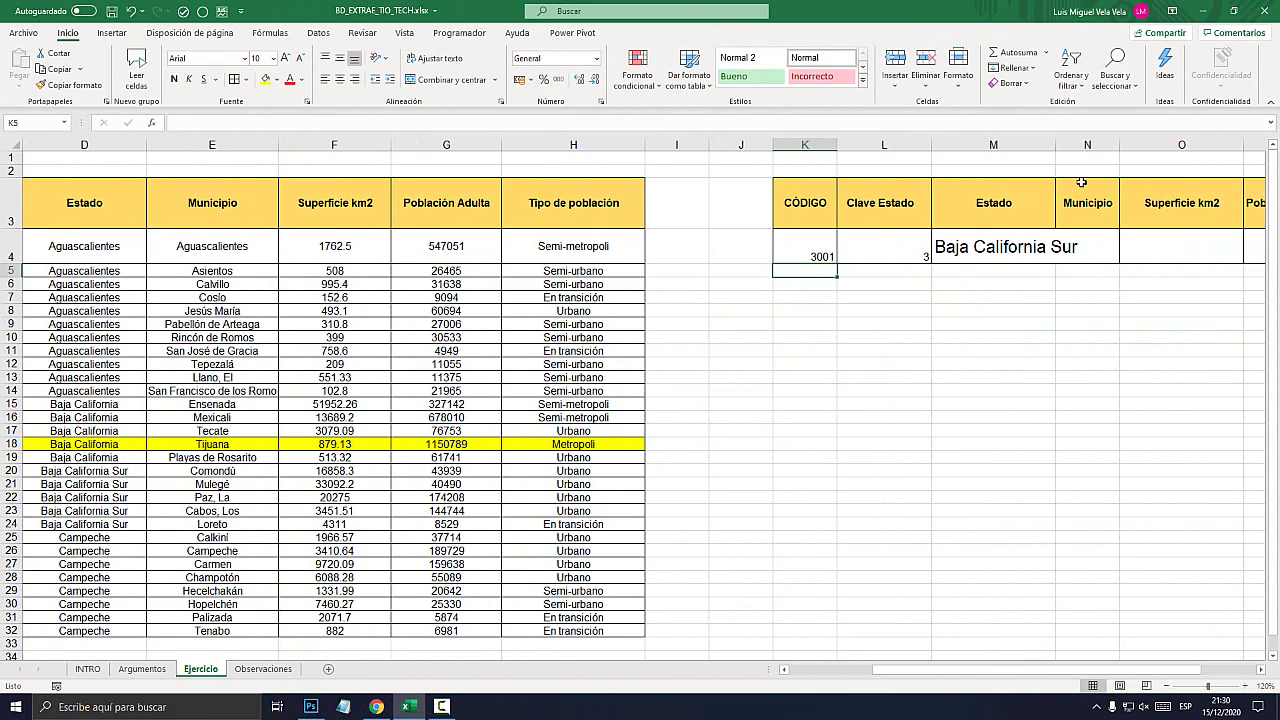
drag(1055, 145, 1099, 145)
click(1142, 242)
text(=)
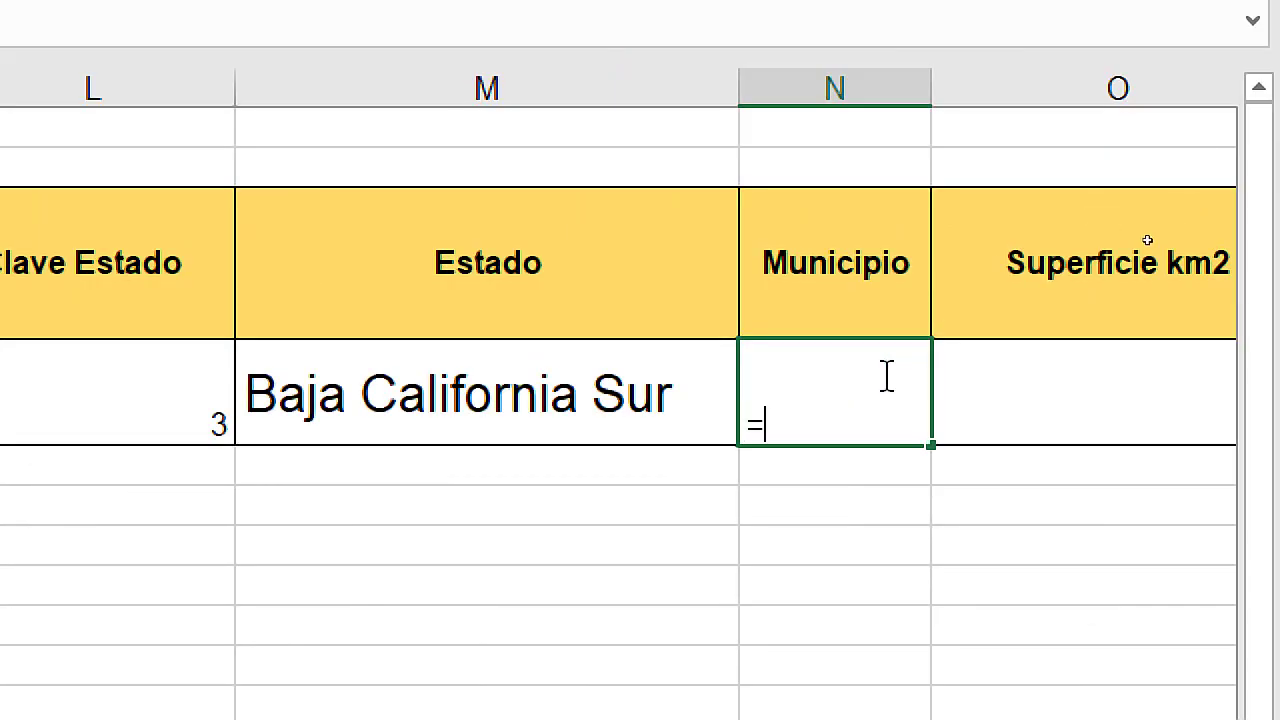
- Enter =BDEXTRAER(B3:H32;E3;K3:K4) in N4, returning Comondú
text(BDE)
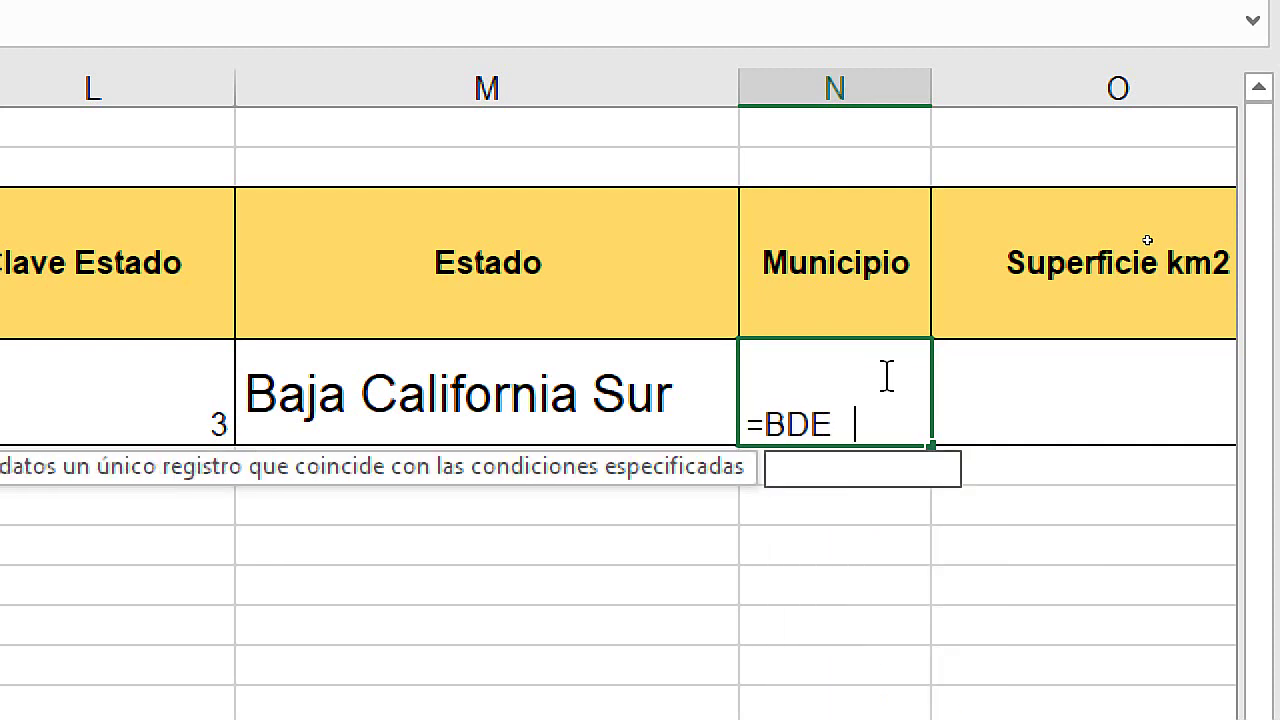
text(X)
key(Tab)
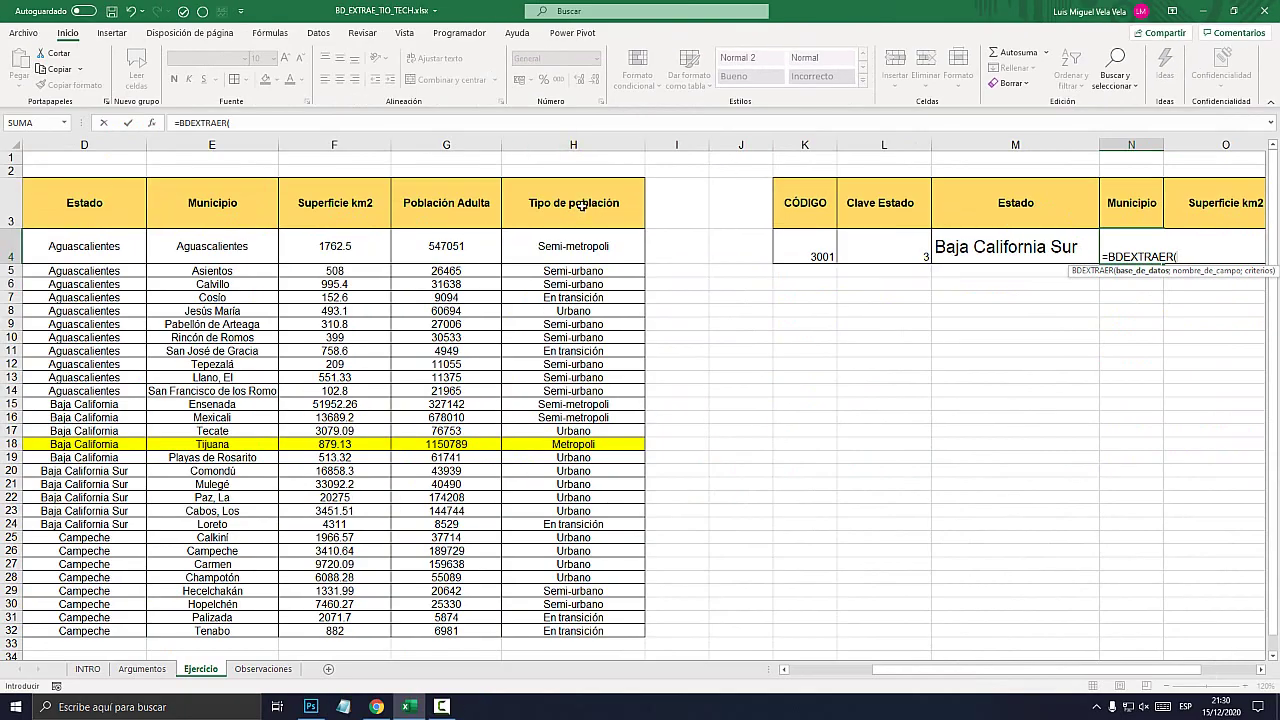
drag(582, 205, 91, 629)
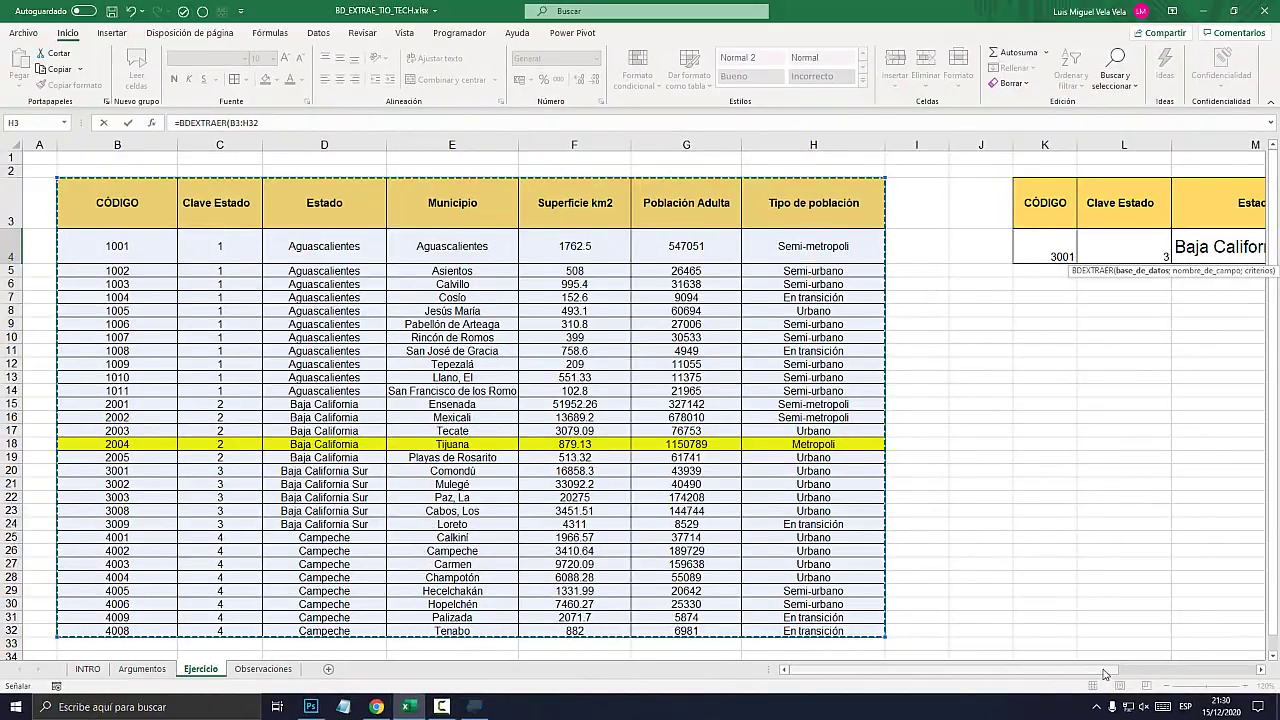
drag(1105, 674, 1190, 674)
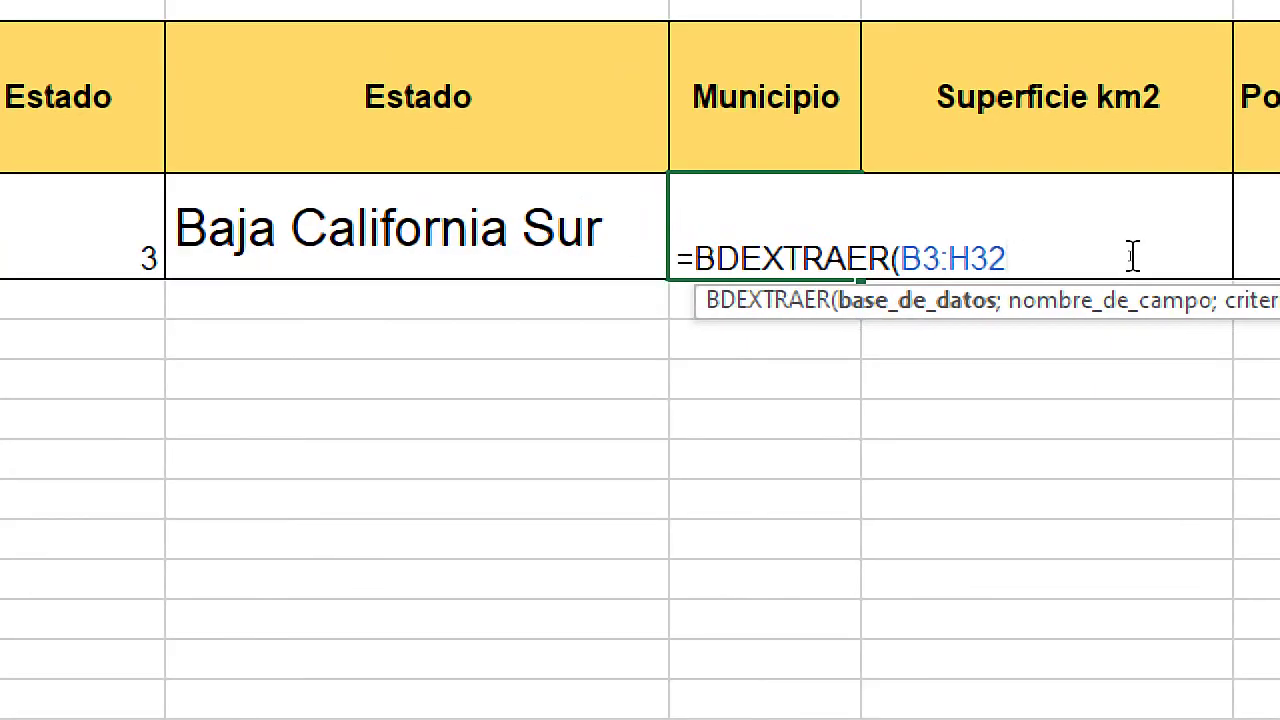
text(;)
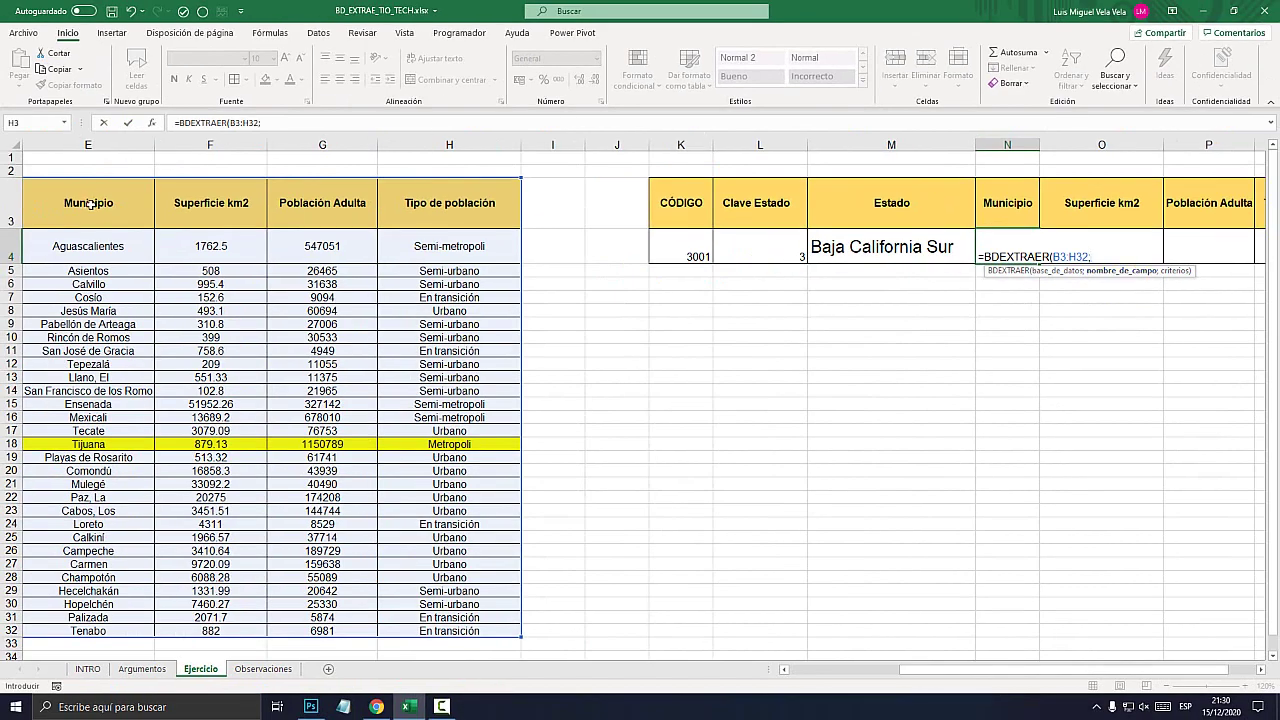
click(90, 204)
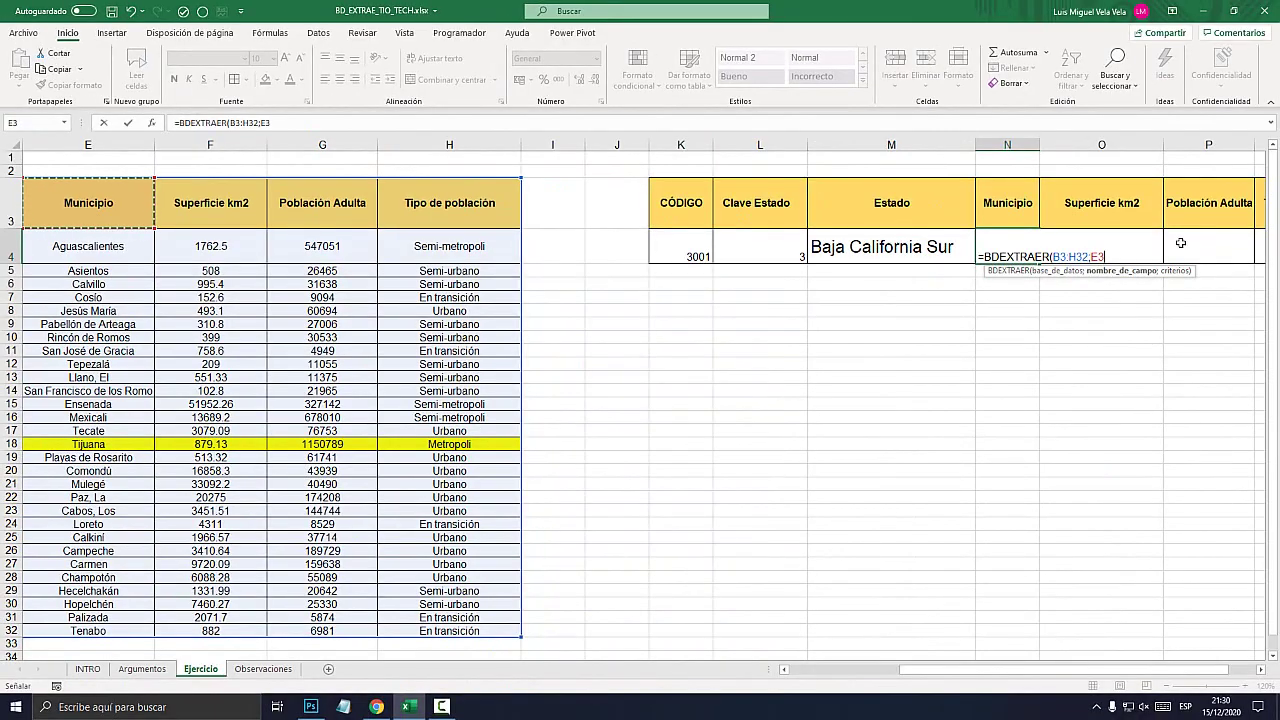
text(;)
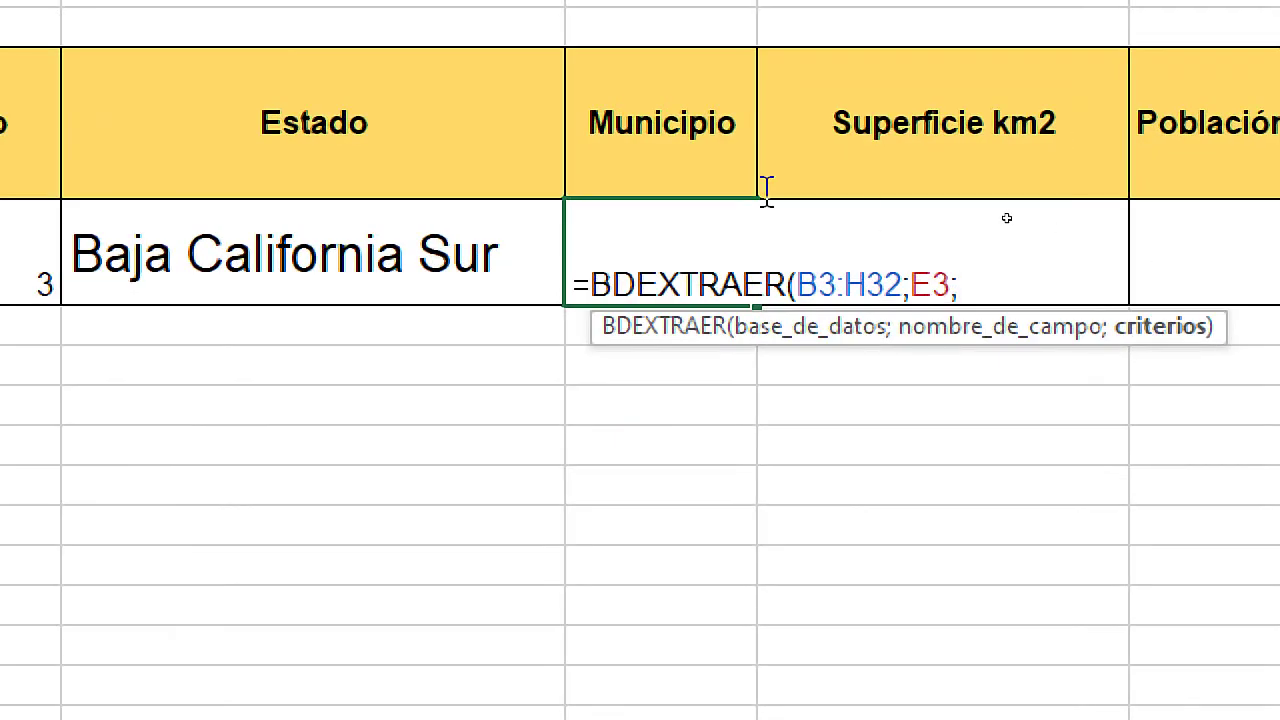
drag(277, 143, 271, 237)
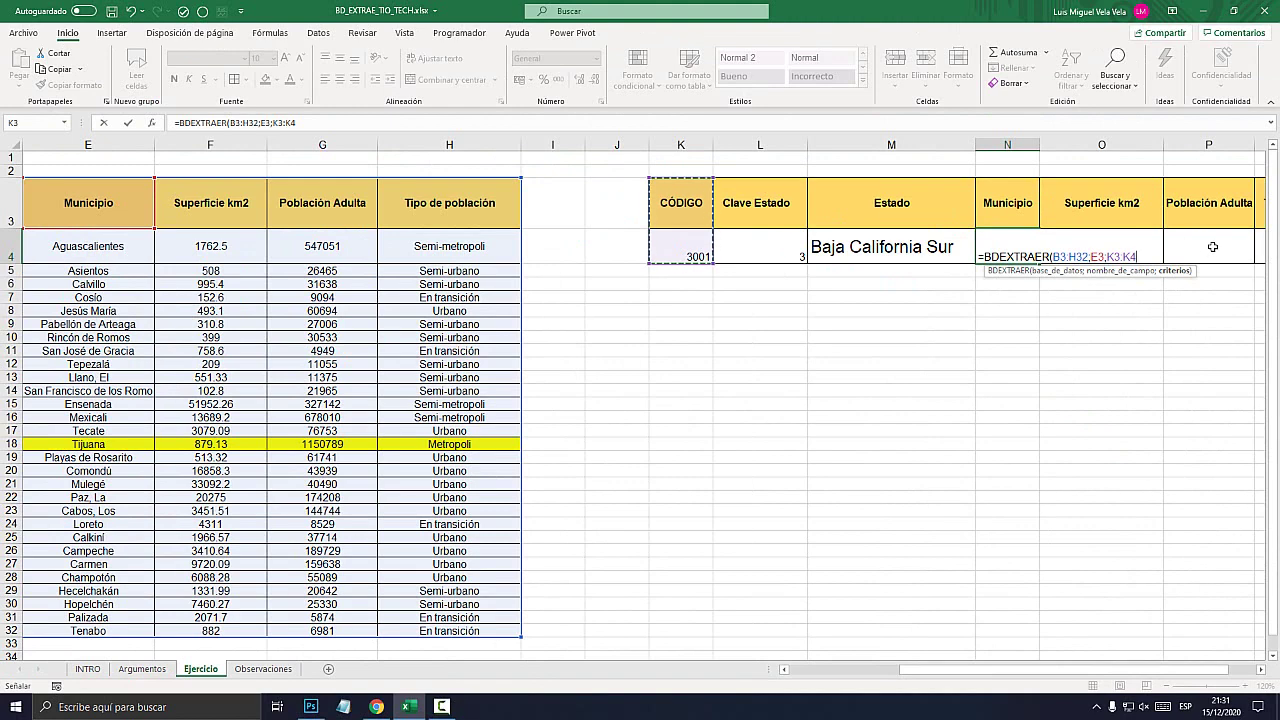
text())
key(Return)
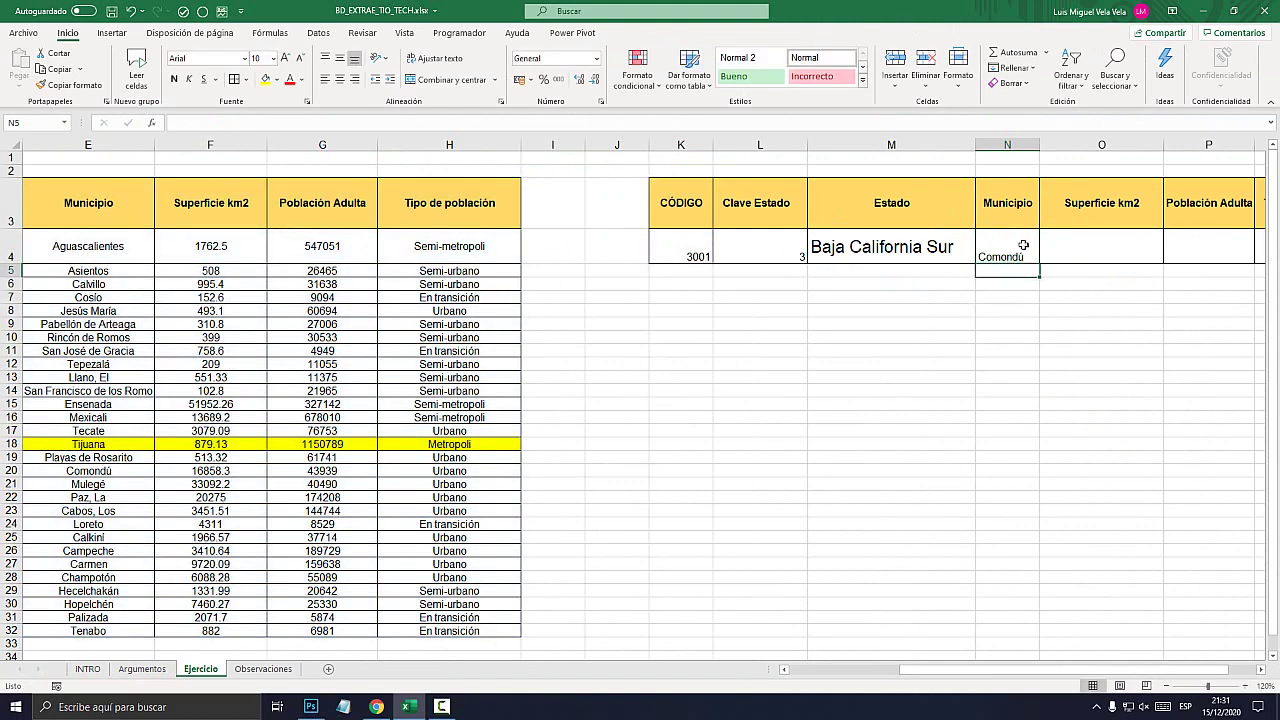
- Check the Comondú formula and select the Superficie km2 column and result cell
click(1023, 245)
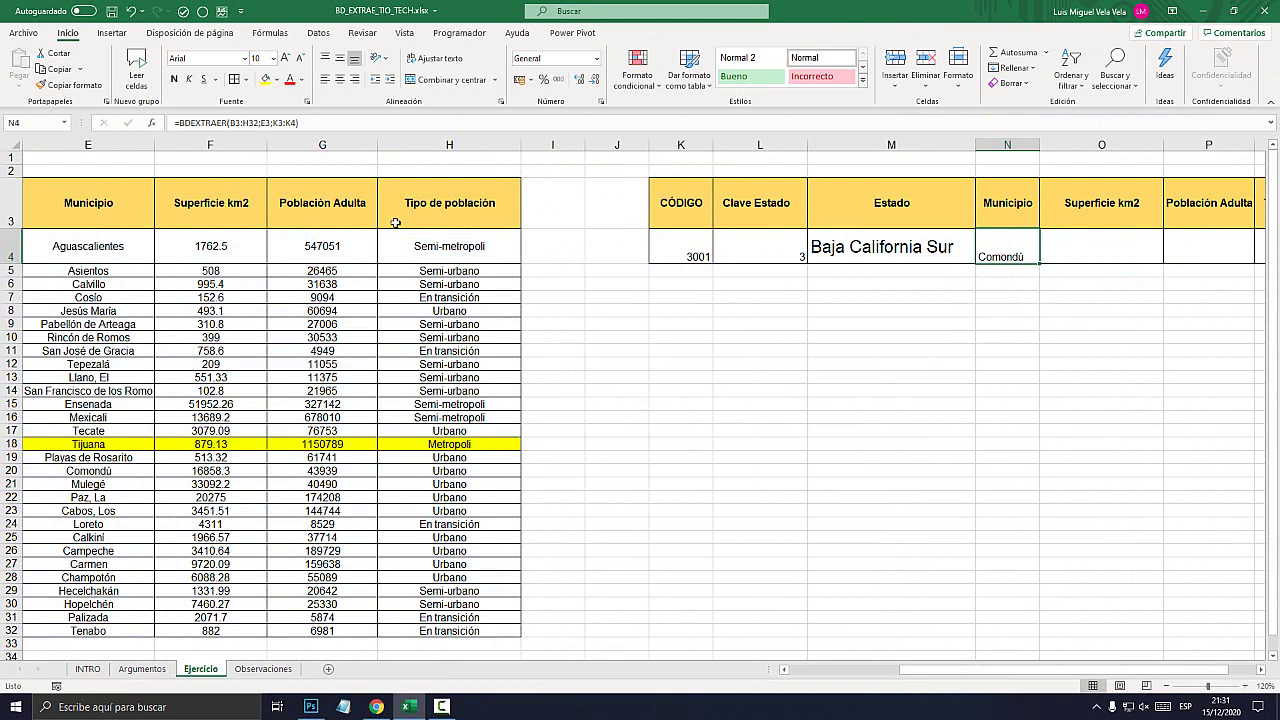
click(210, 145)
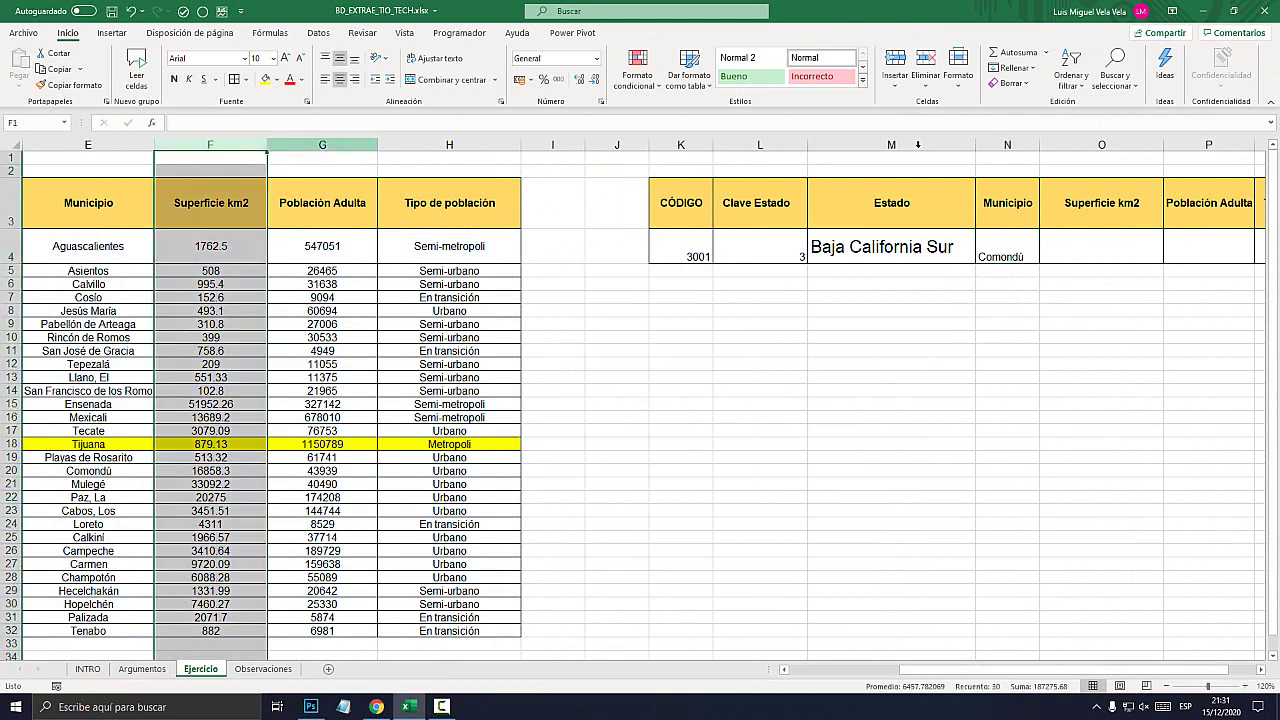
click(1132, 245)
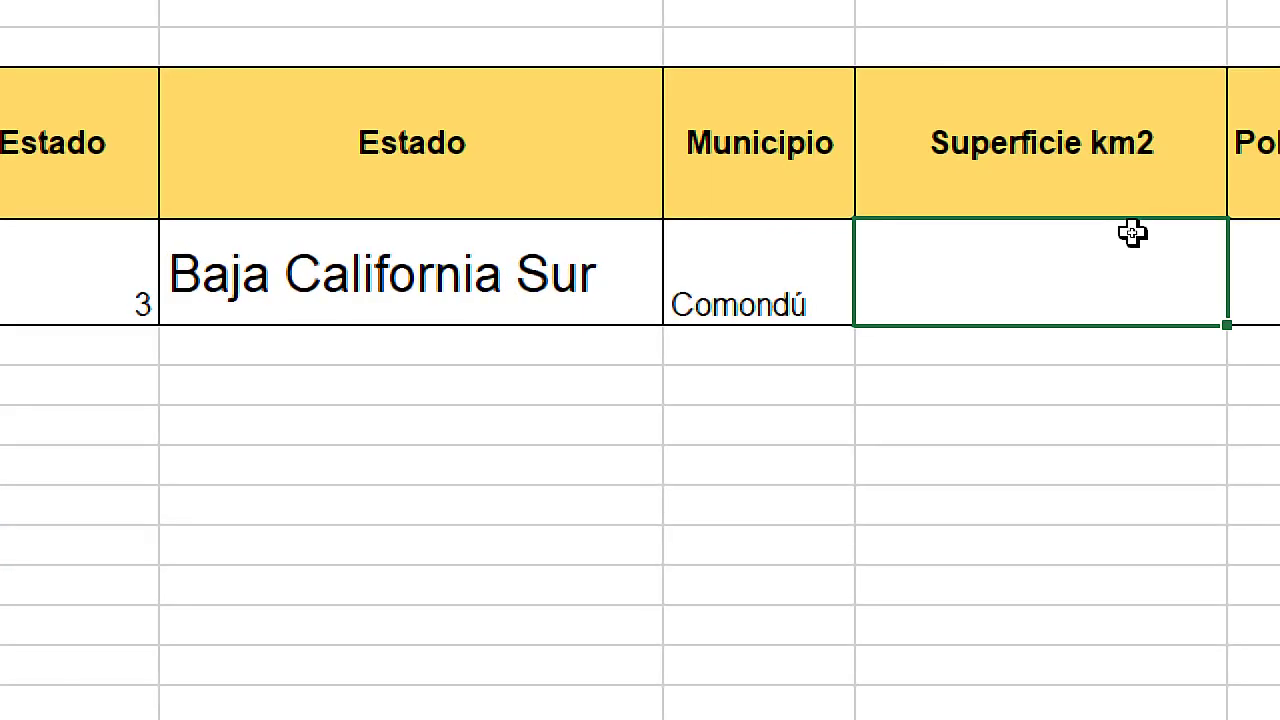
- Start a BDEXTRAER formula in O4 using the data table B3:H32 as the database
text(=BDEX)
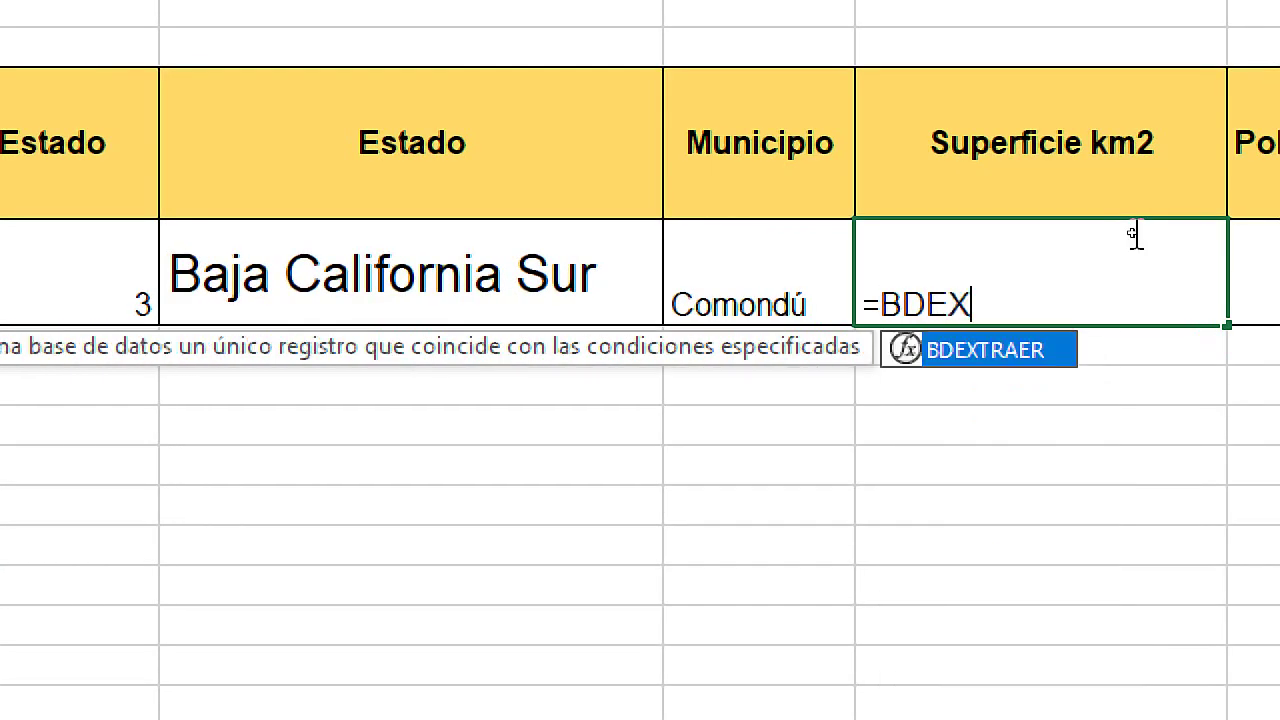
key(Tab)
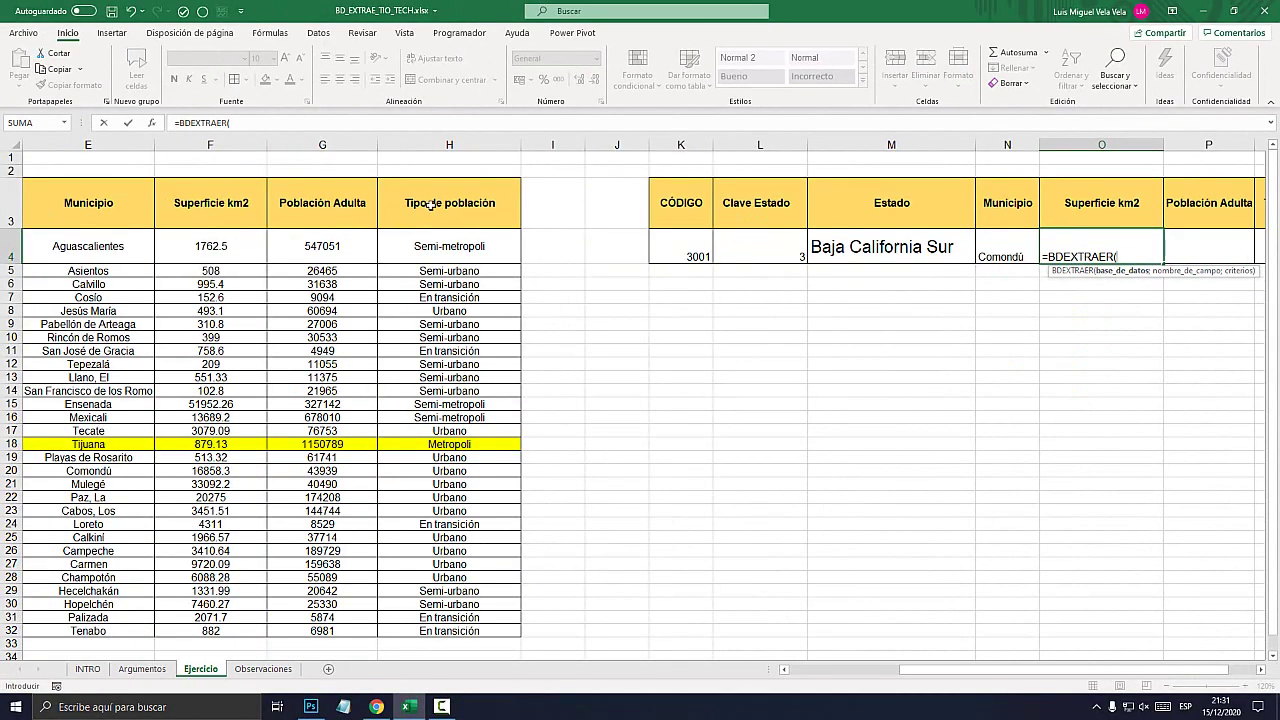
mouse_move(430, 204)
mouse_down()
mouse_move(103, 293)
mouse_move(91, 58)
mouse_up()
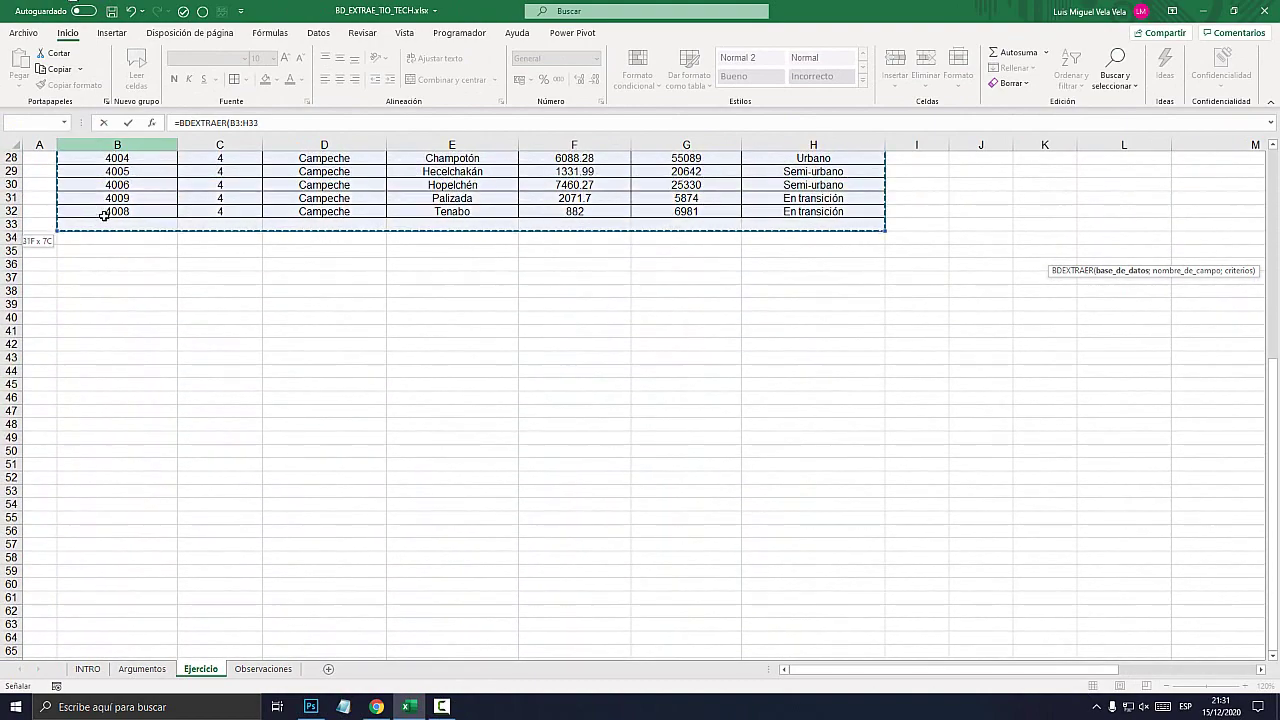
drag(91, 58, 103, 211)
scroll(309, 381, up, 7)
scroll(309, 381, up, 3)
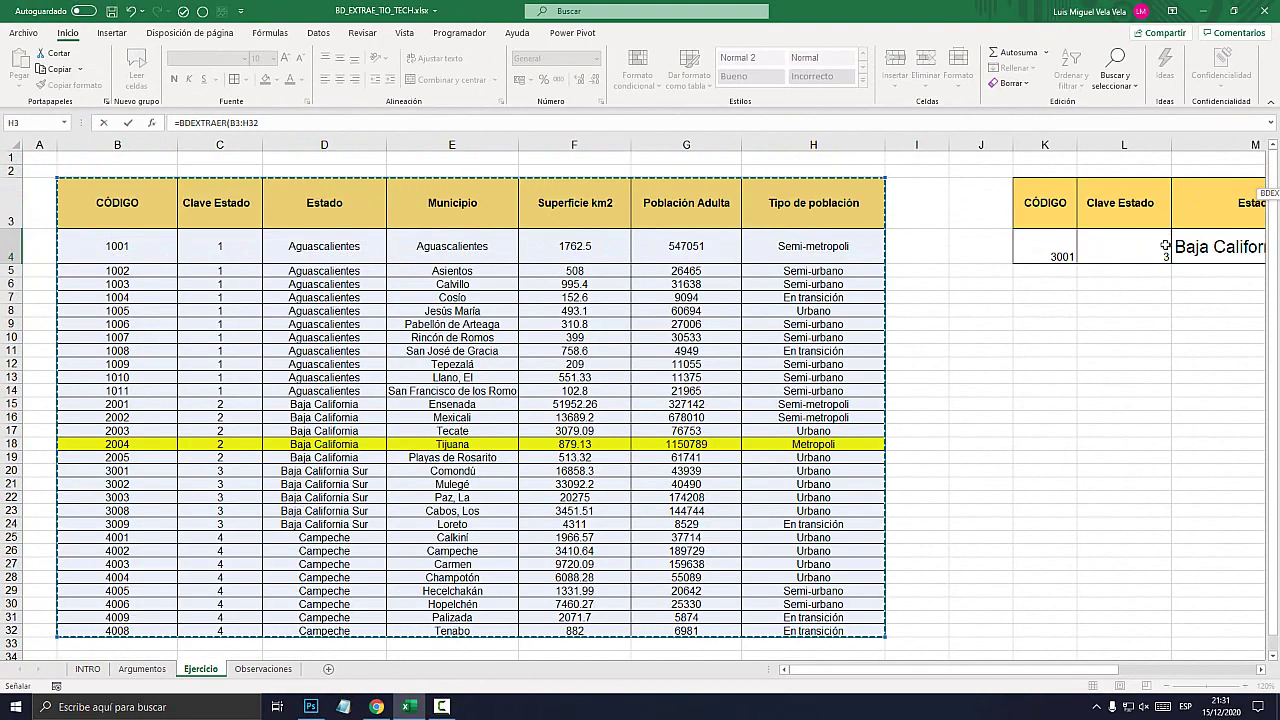
drag(1094, 677, 1204, 677)
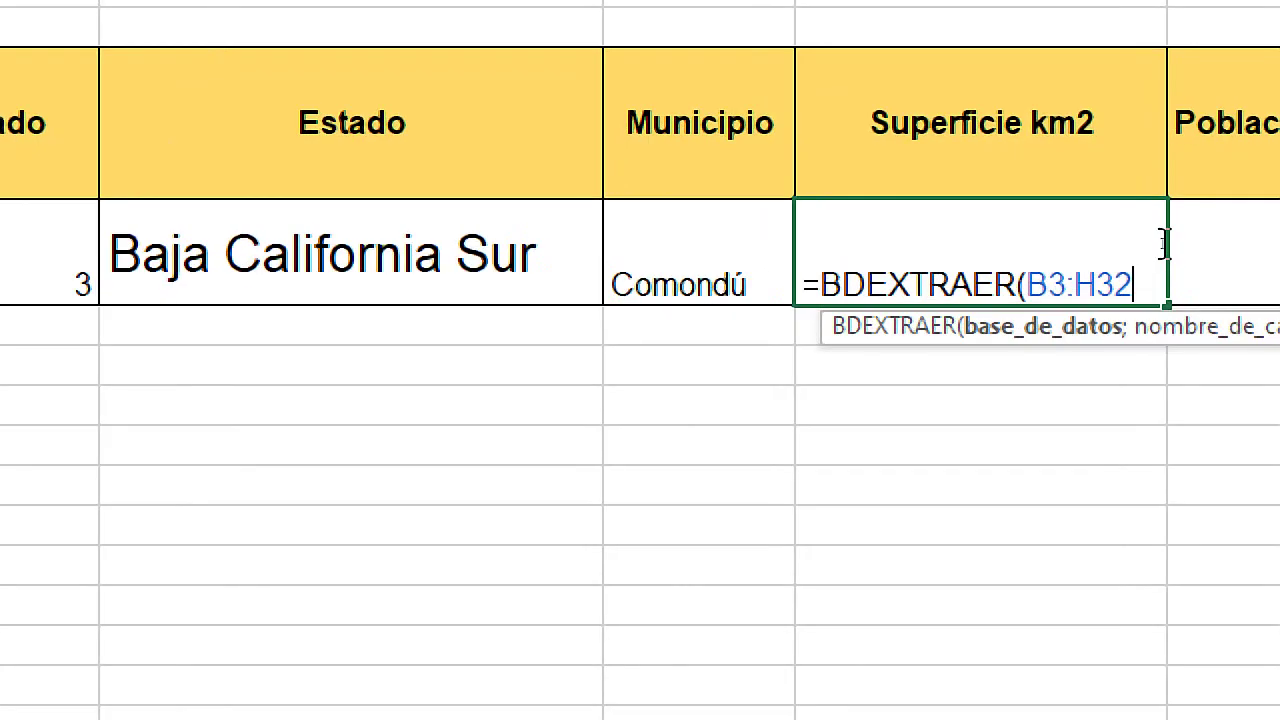
- Complete it with field F3 (Superficie km2) and criteria K3:K4, returning 16858.3
text(;)
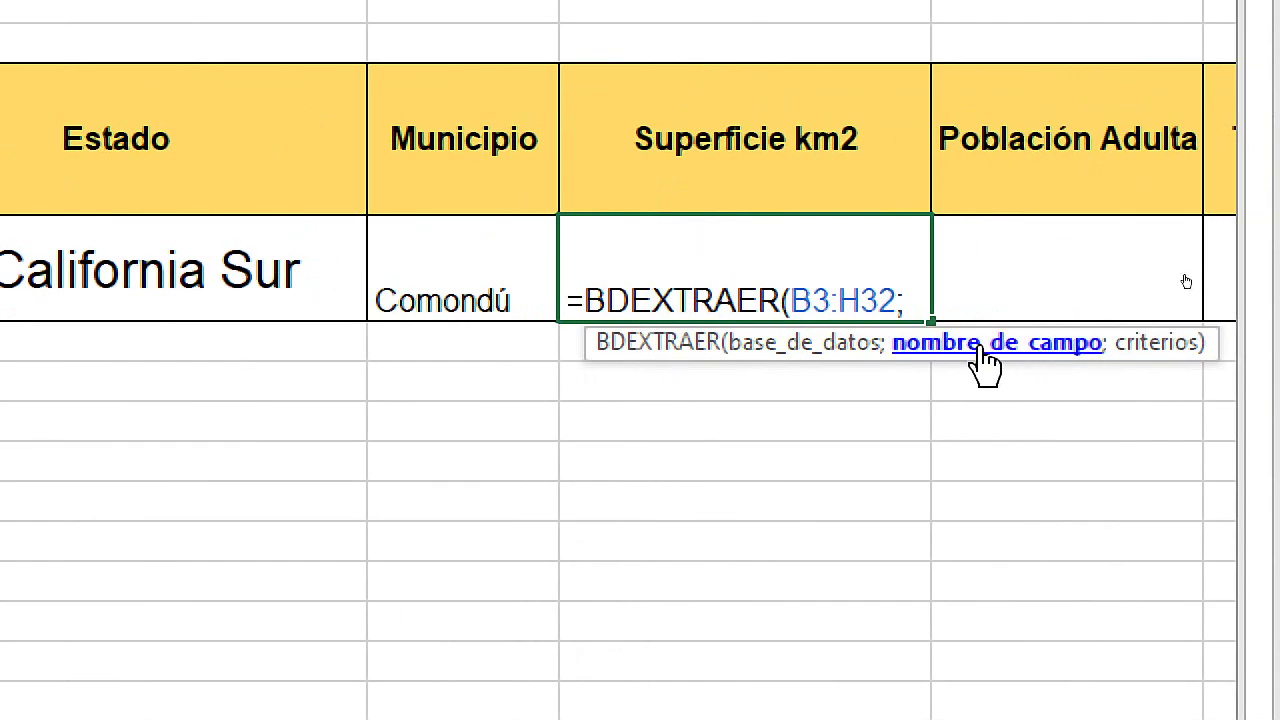
text(;)
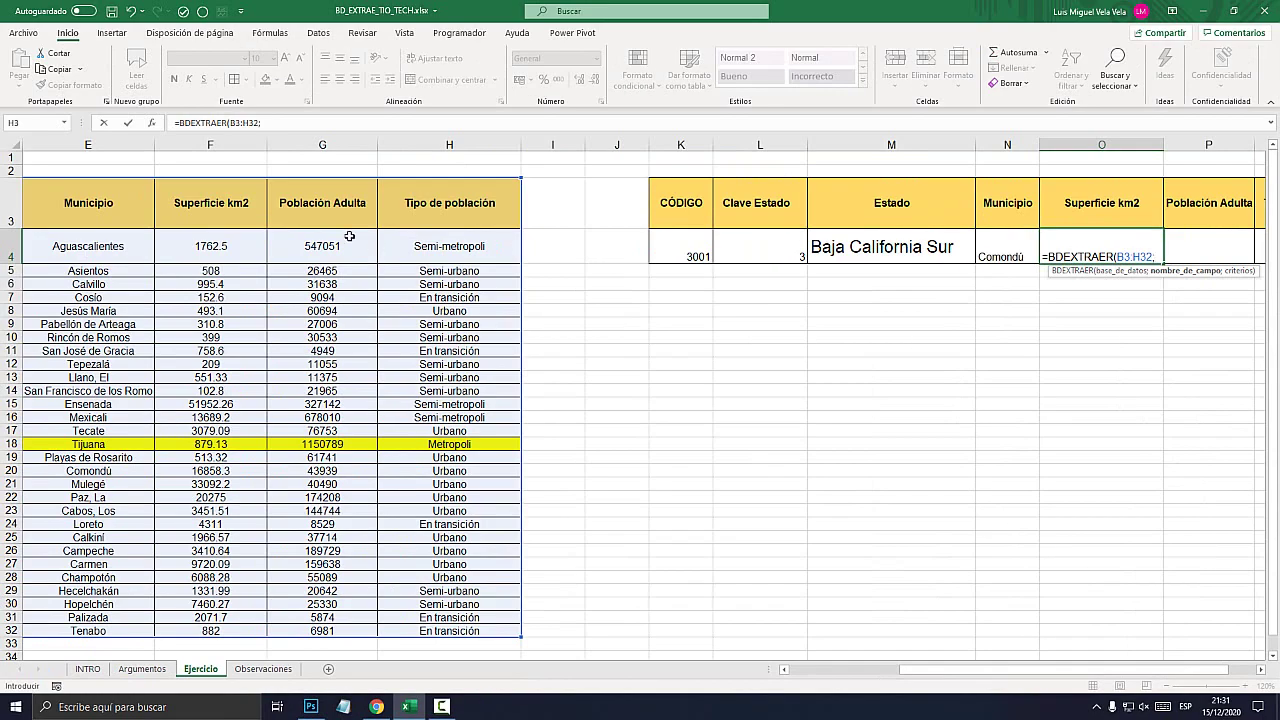
click(208, 198)
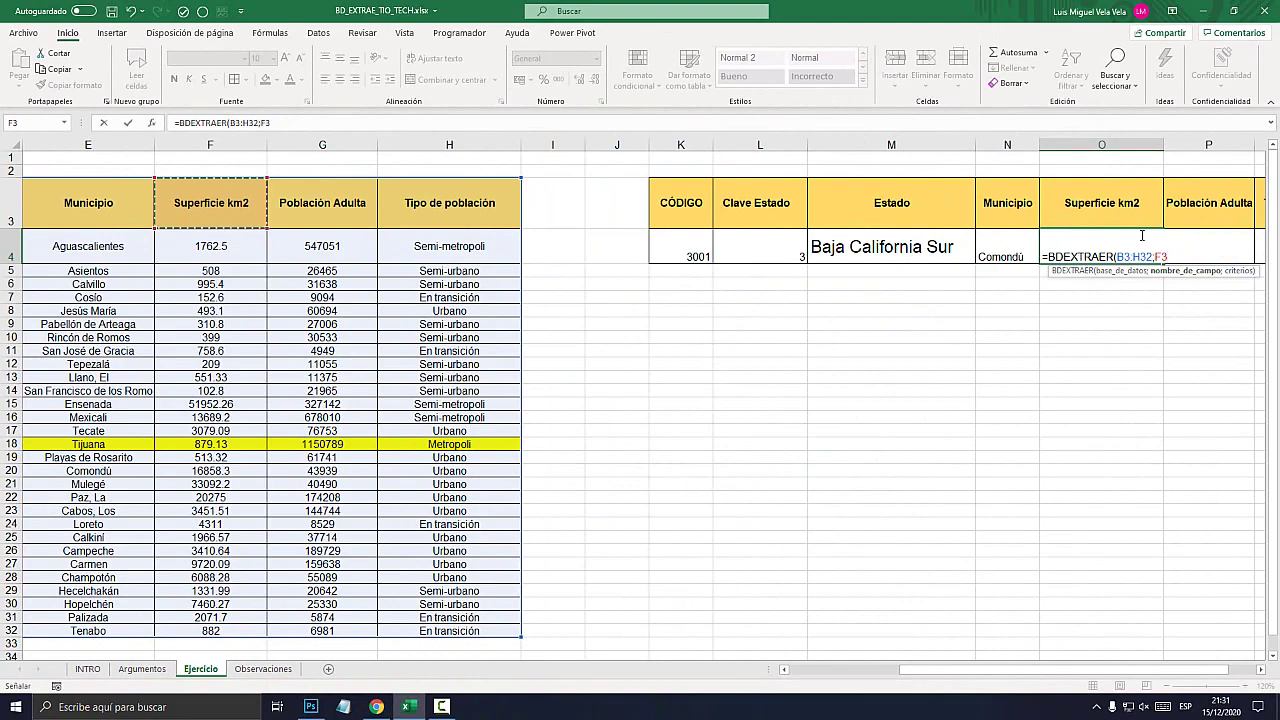
text(;)
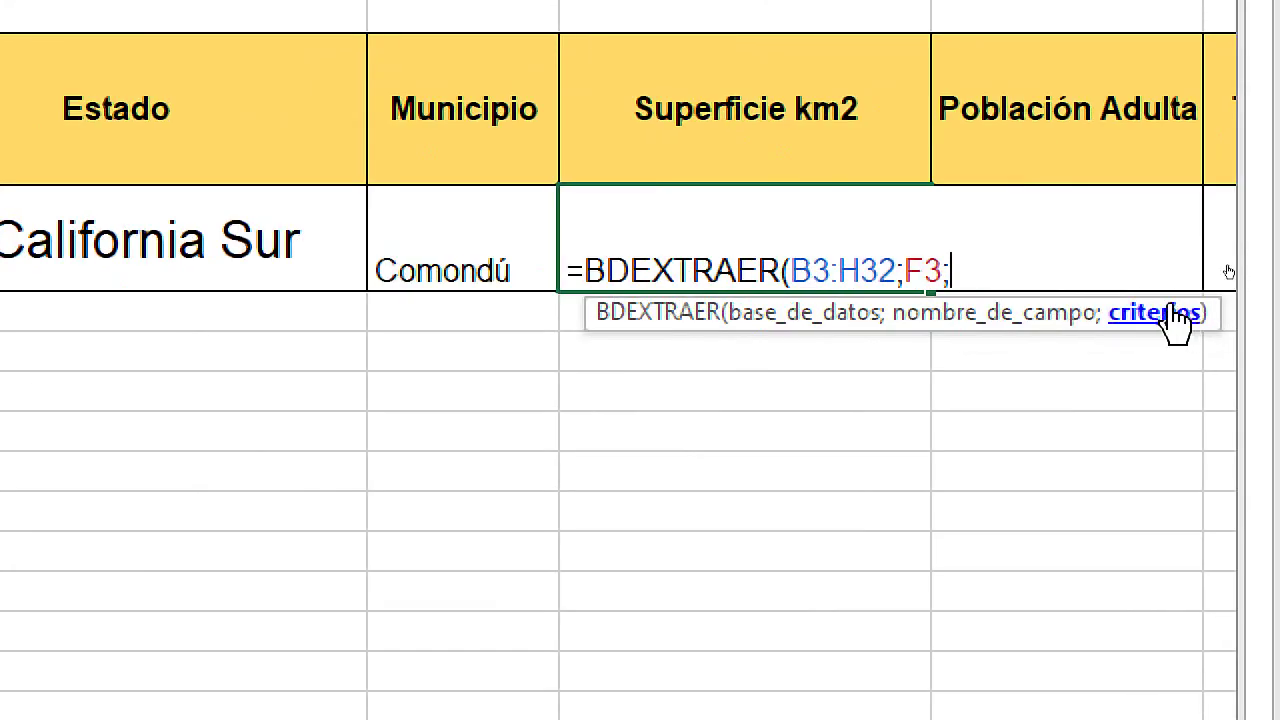
drag(263, 183, 250, 300)
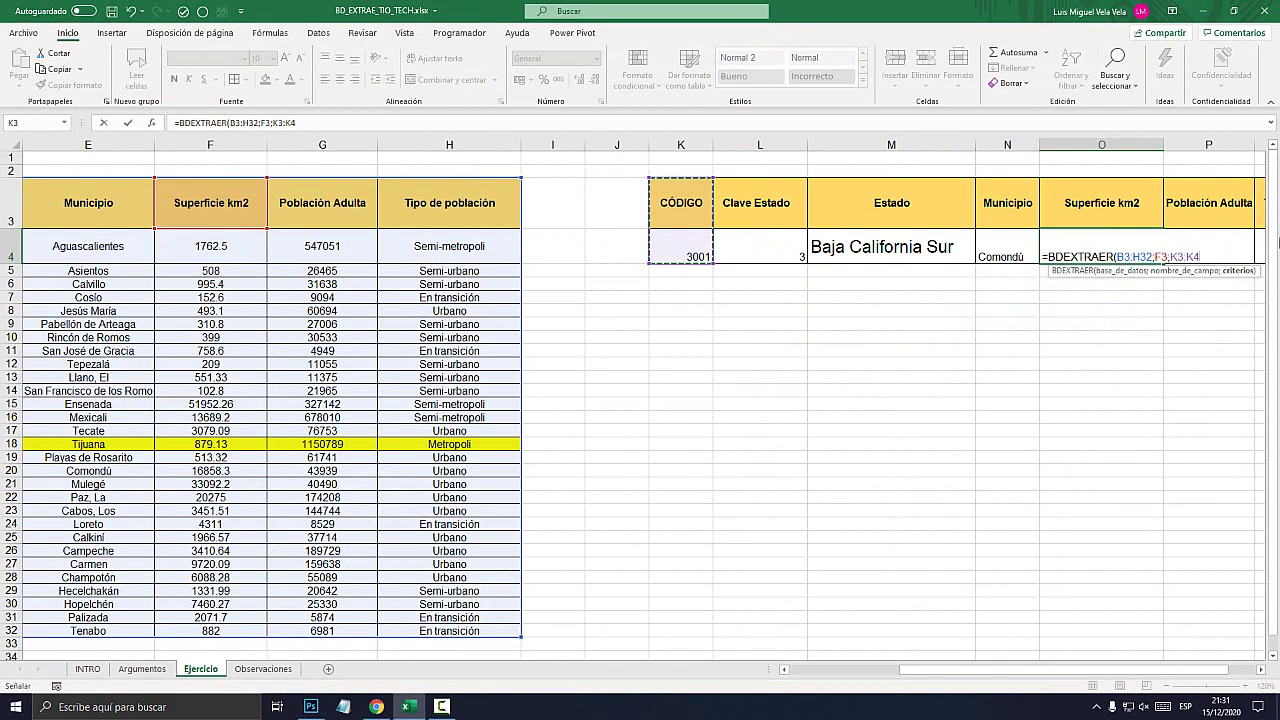
key(Return)
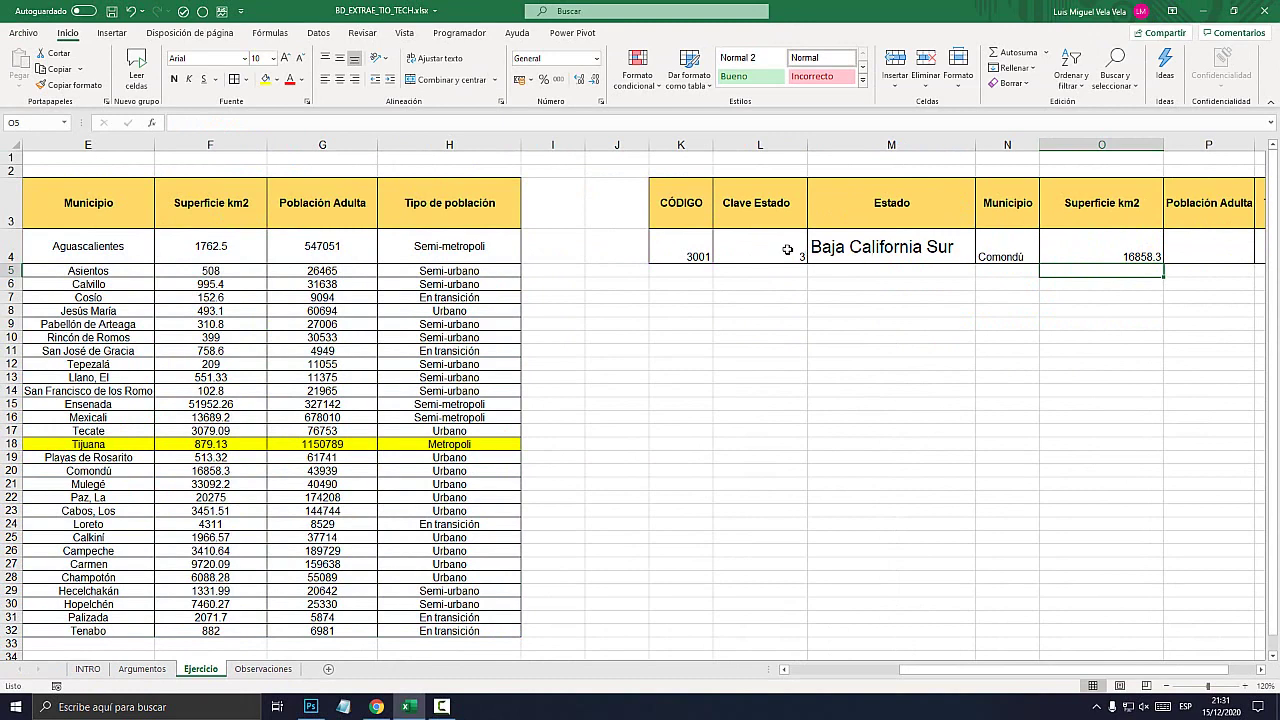
drag(787, 249, 1050, 248)
- Clear the code 3001 from the criteria cell K4
drag(945, 669, 835, 669)
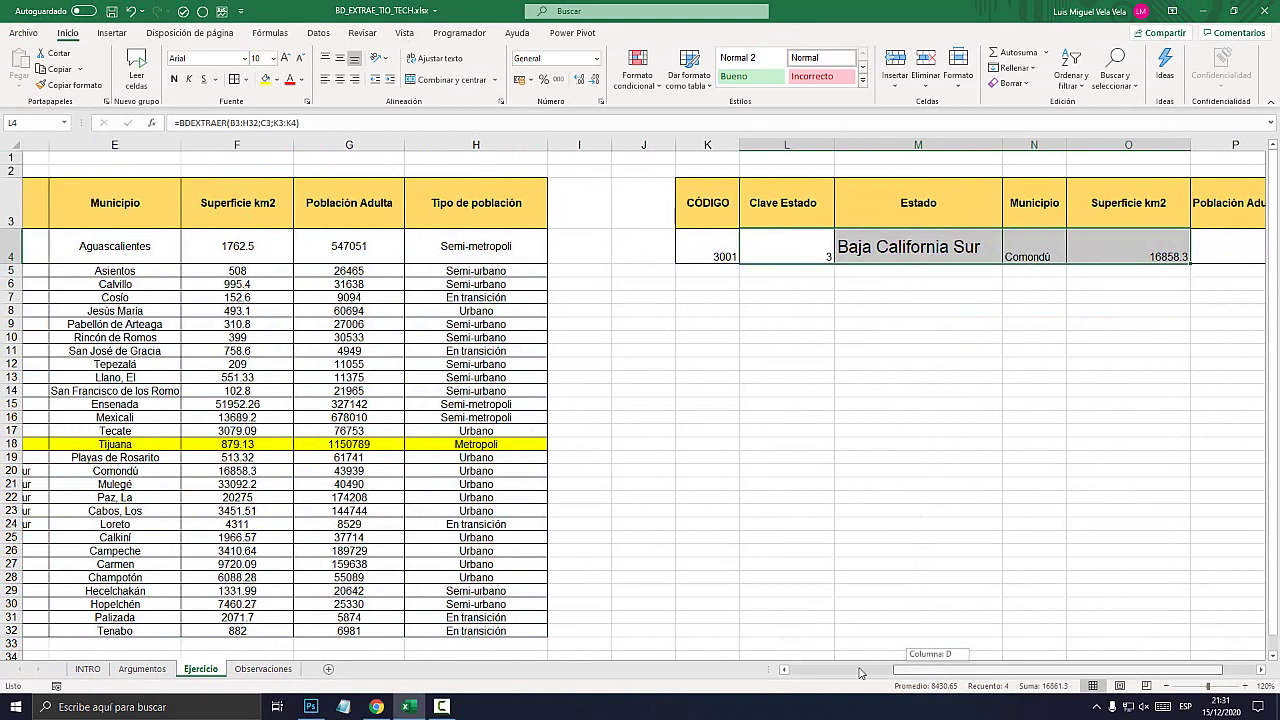
click(1048, 238)
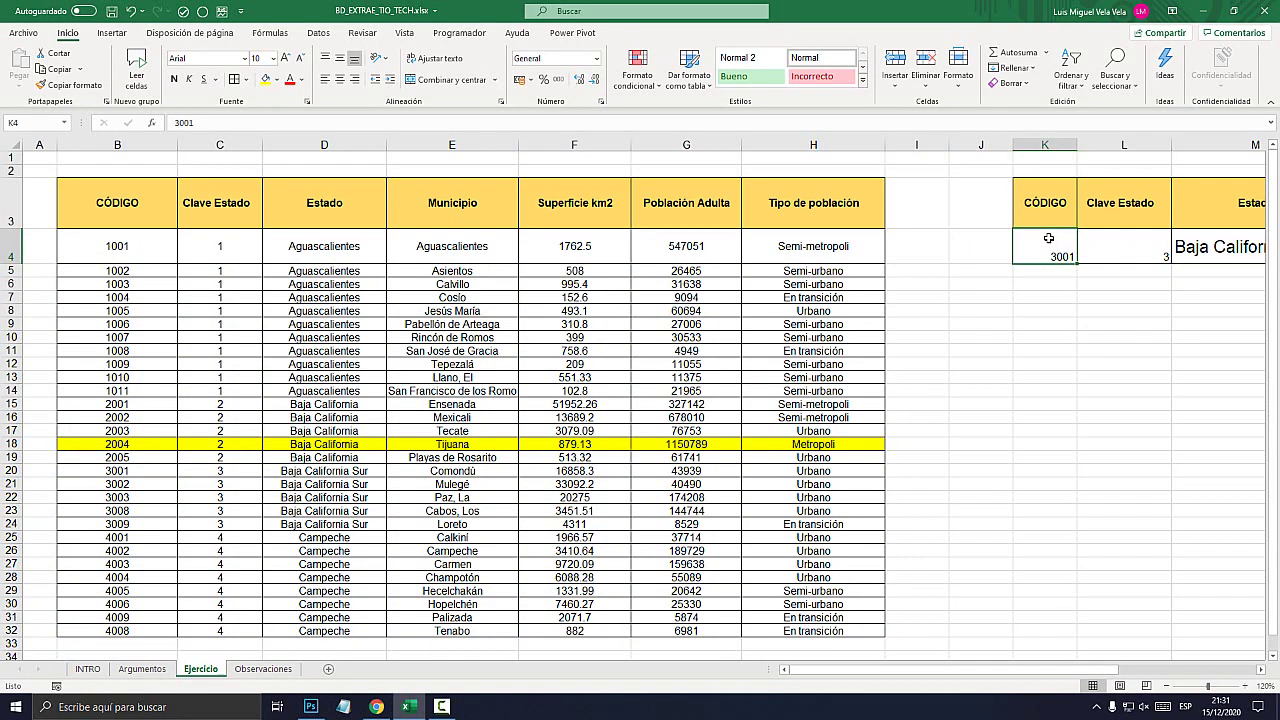
drag(117, 245, 117, 631)
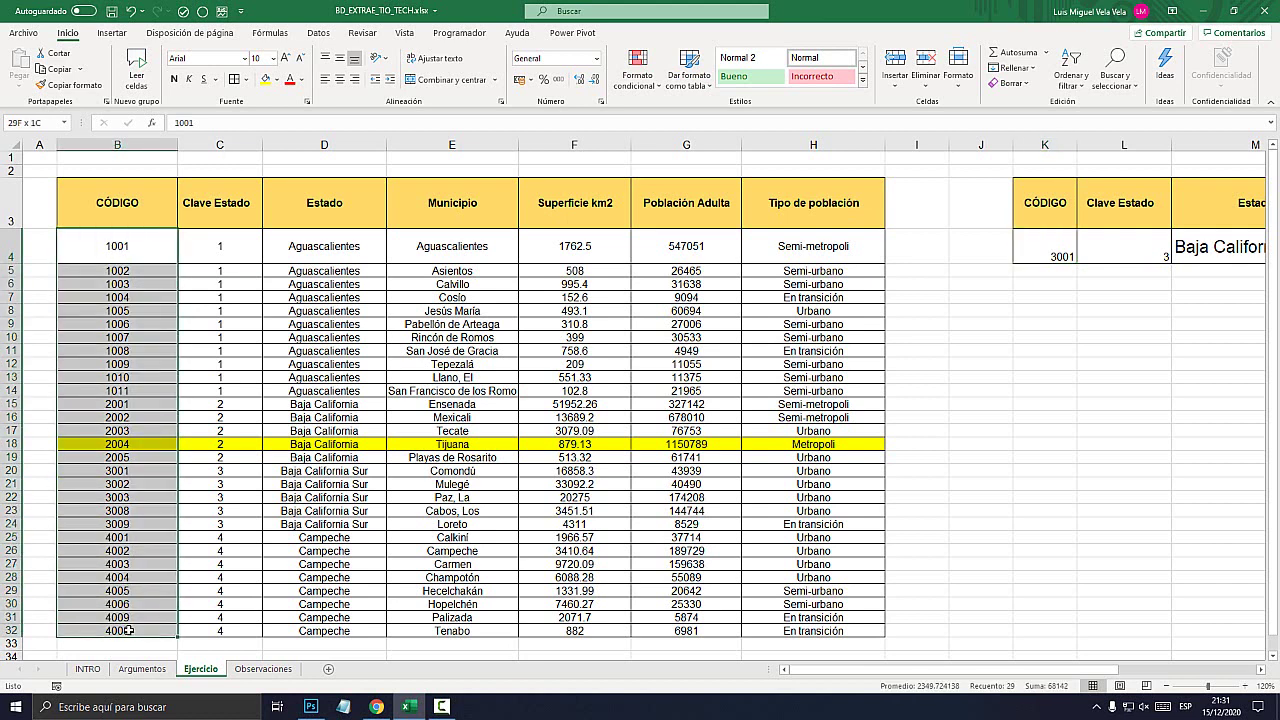
click(117, 337)
drag(103, 240, 117, 634)
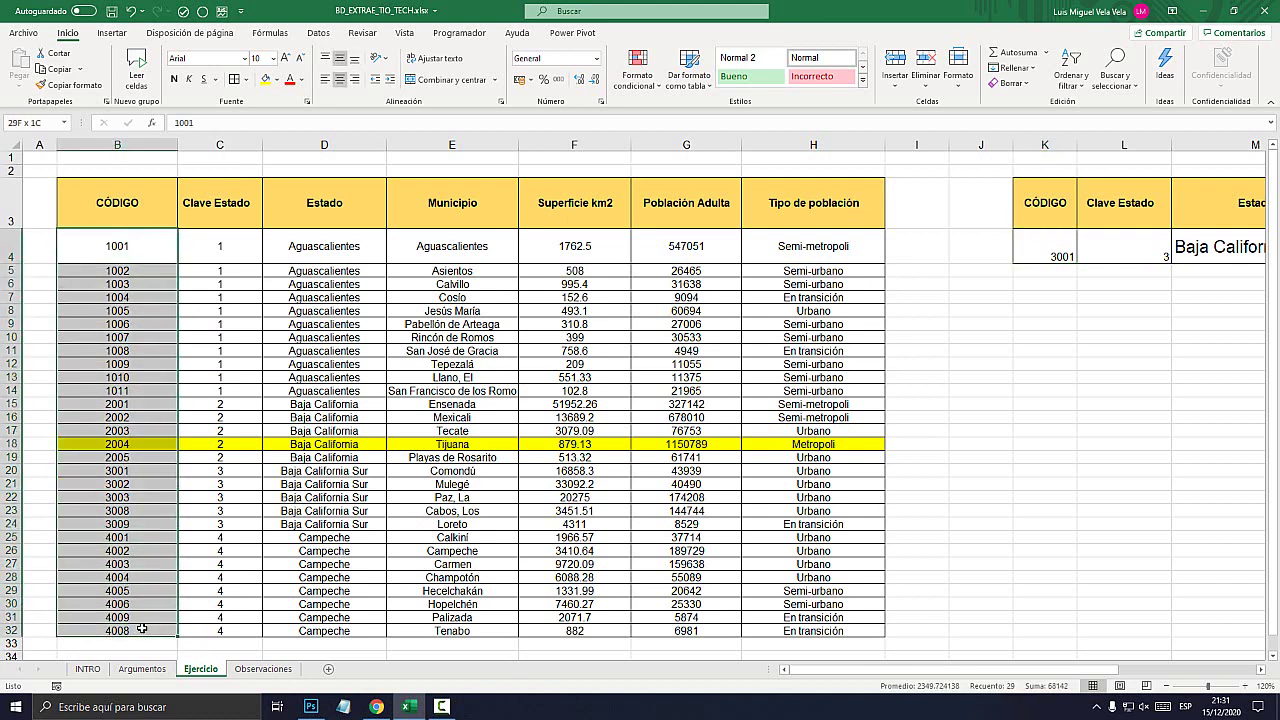
click(1044, 259)
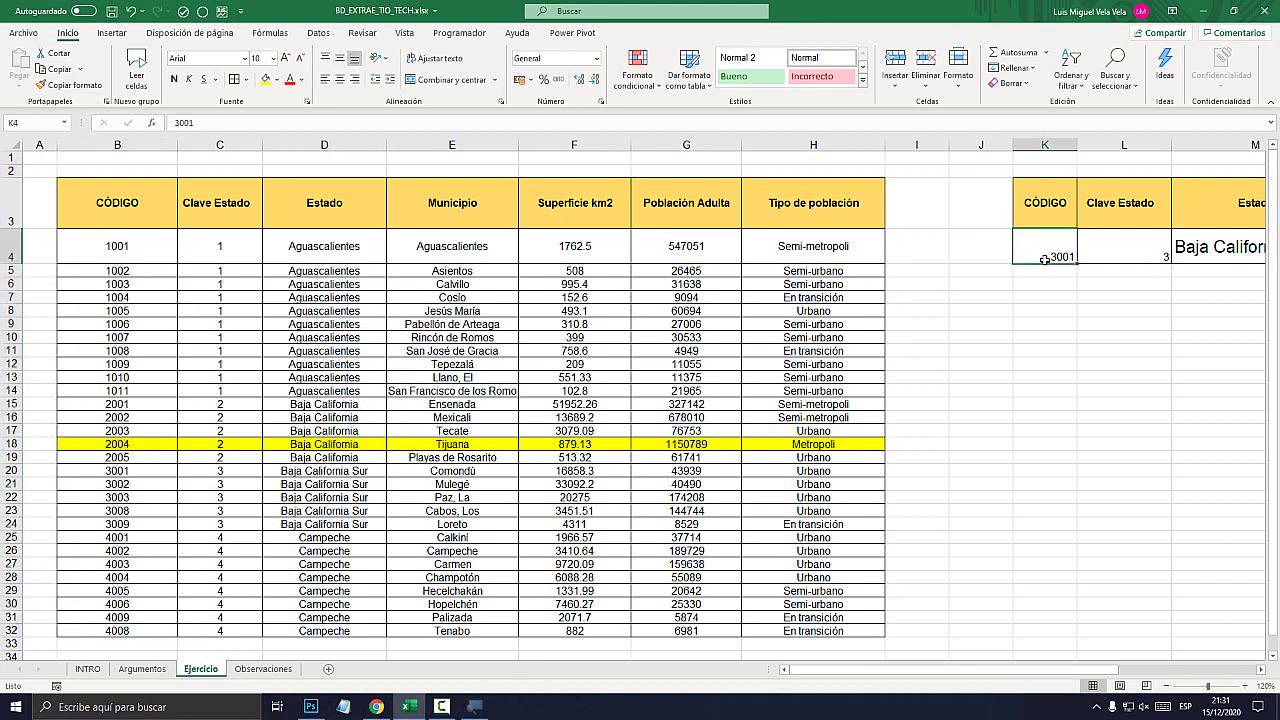
key(Delete)
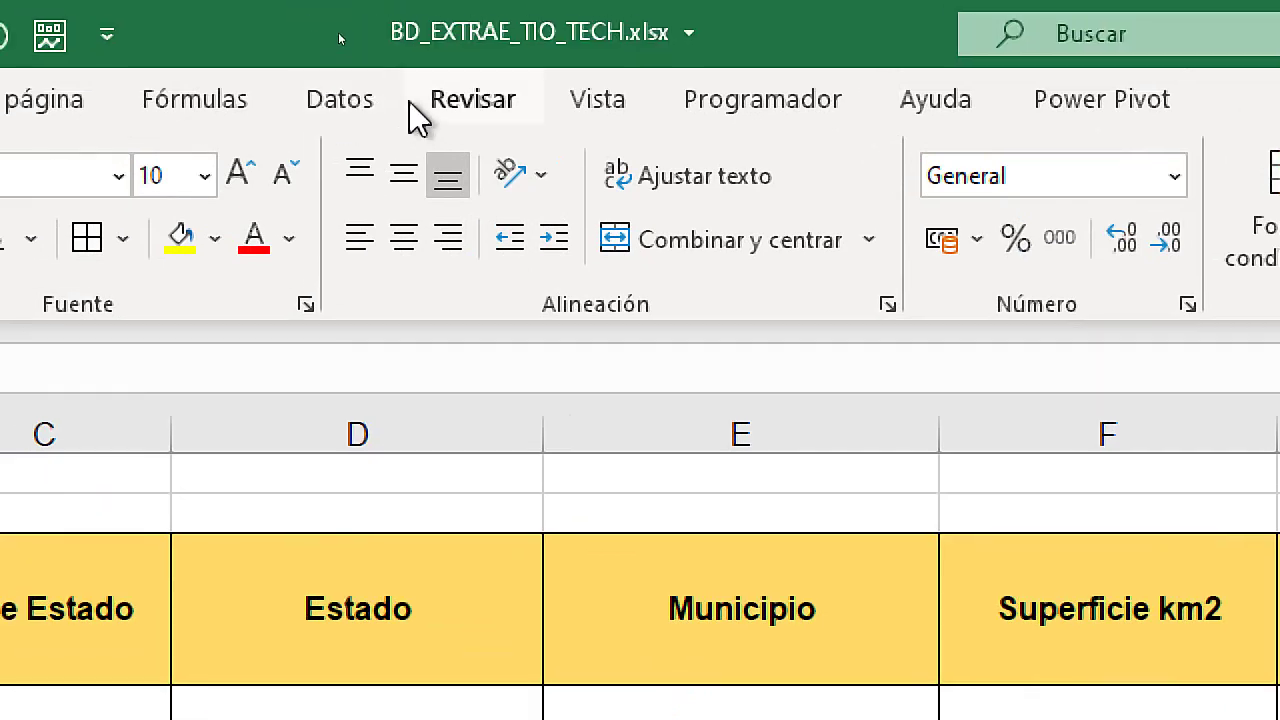
- Give K4 a List data validation sourced from the codes B4:B32
click(325, 37)
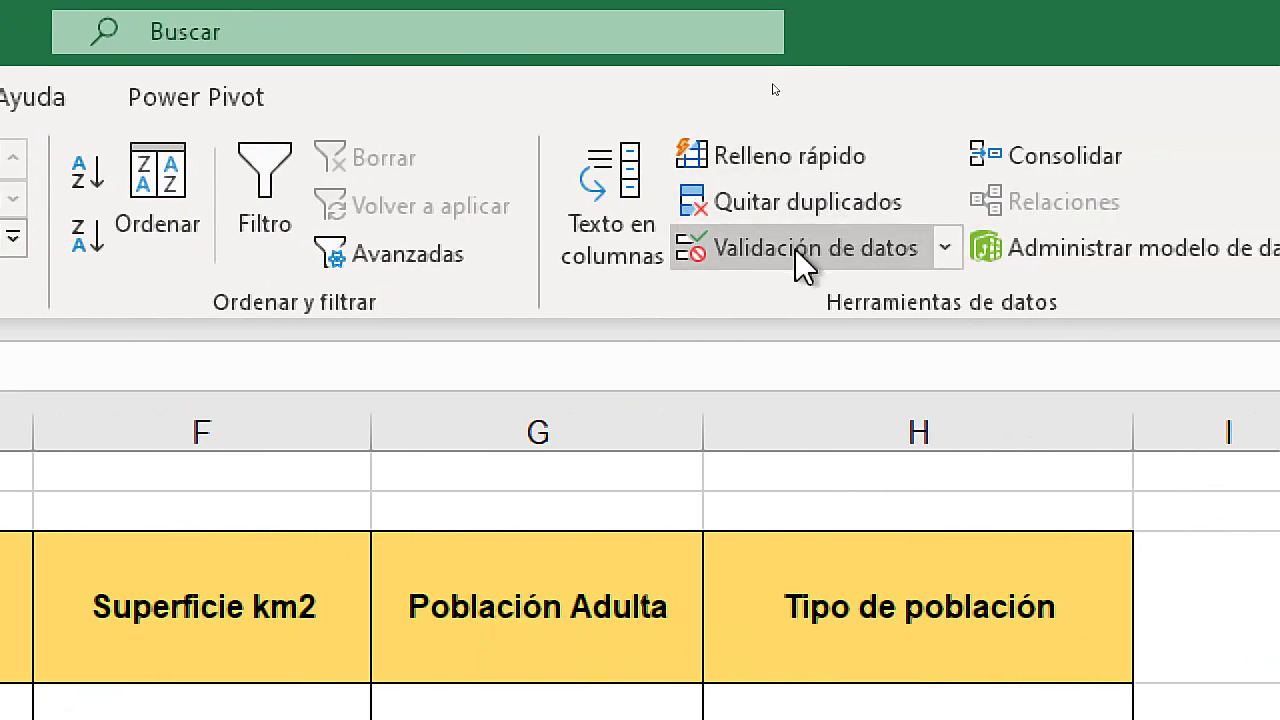
click(817, 248)
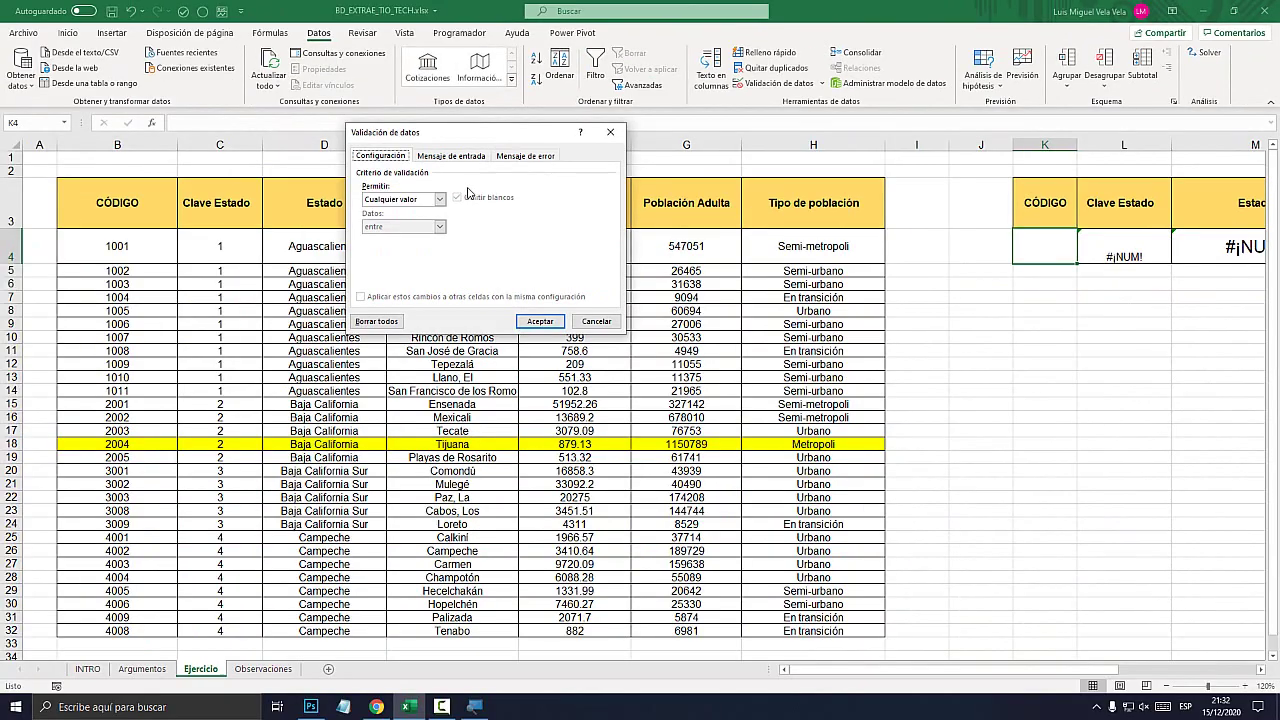
drag(428, 140, 704, 175)
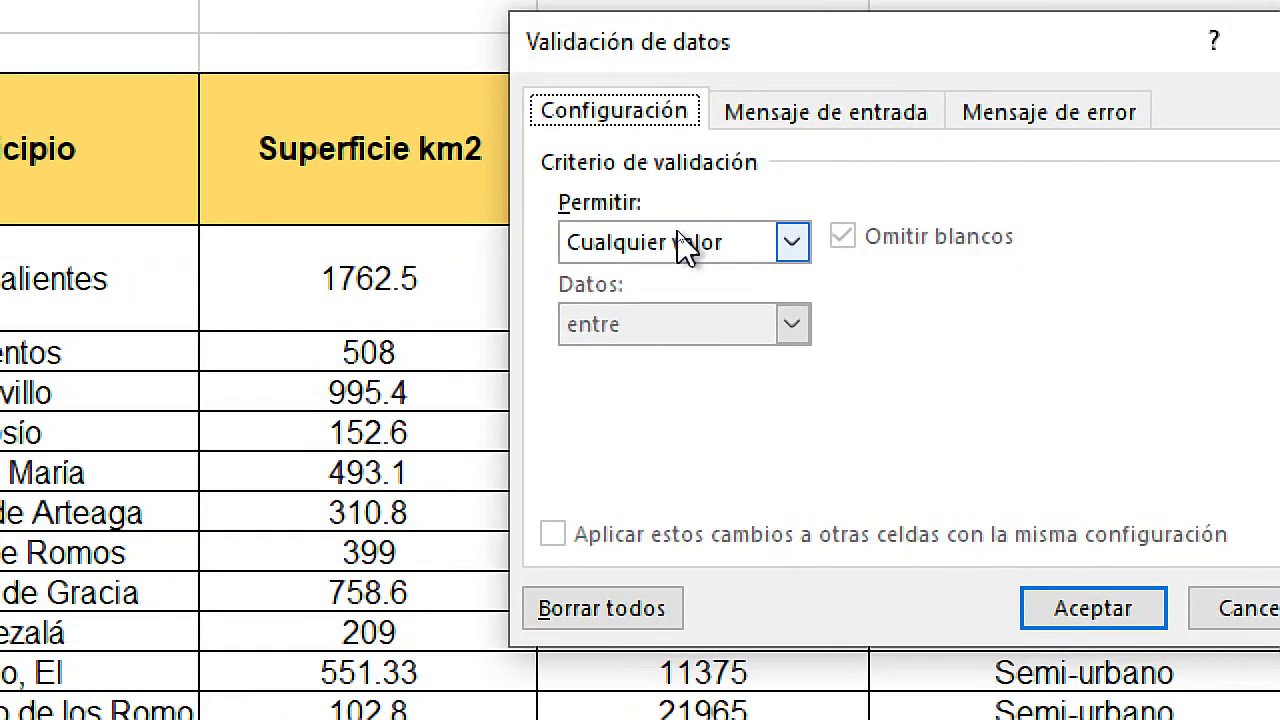
click(685, 234)
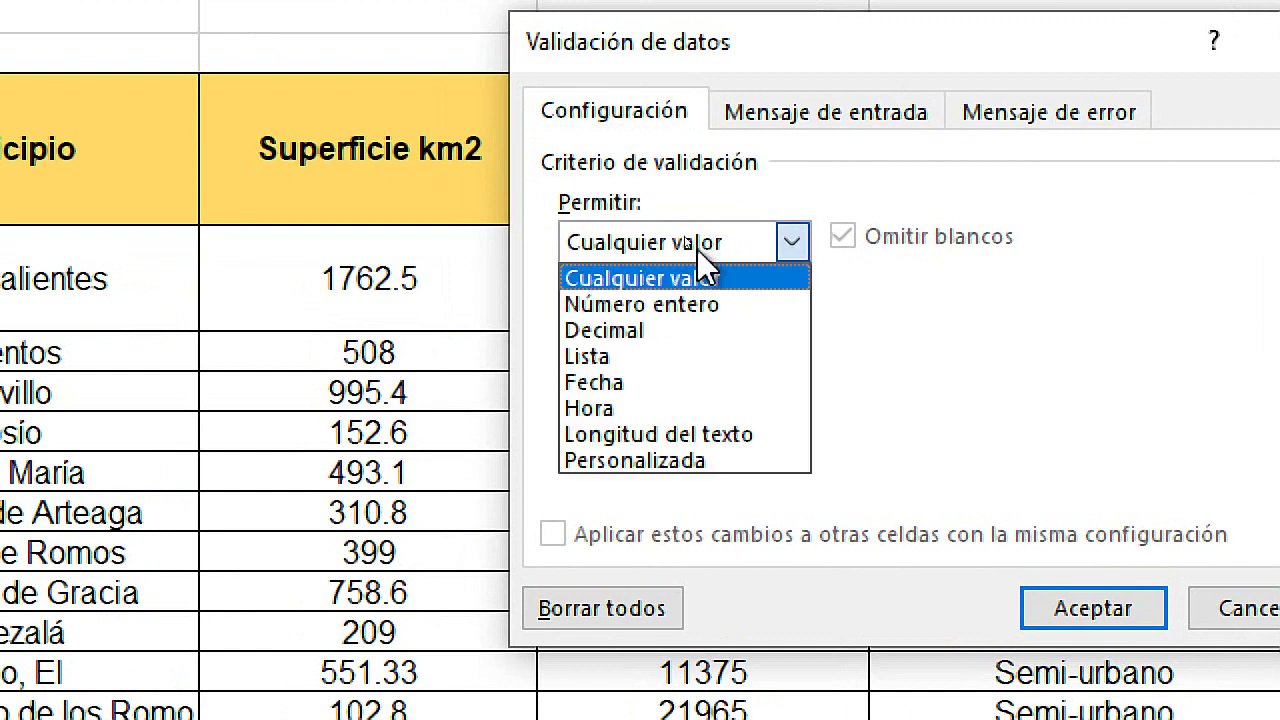
click(615, 359)
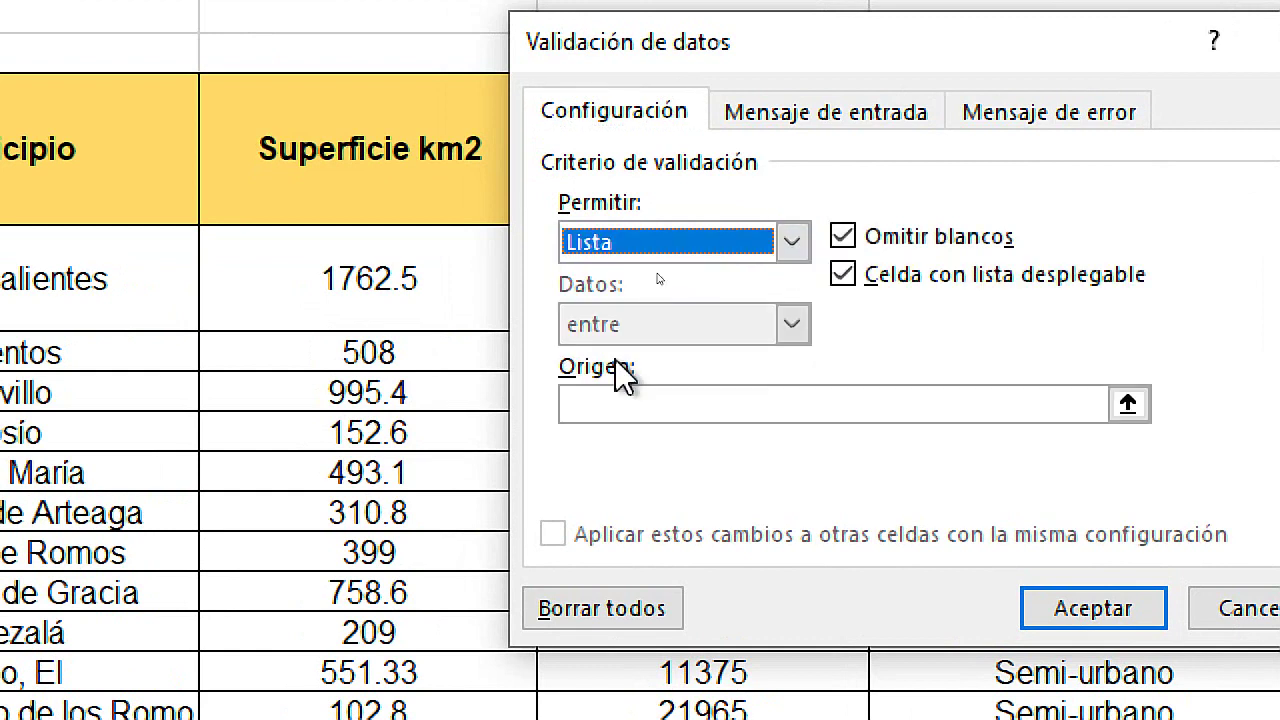
click(634, 402)
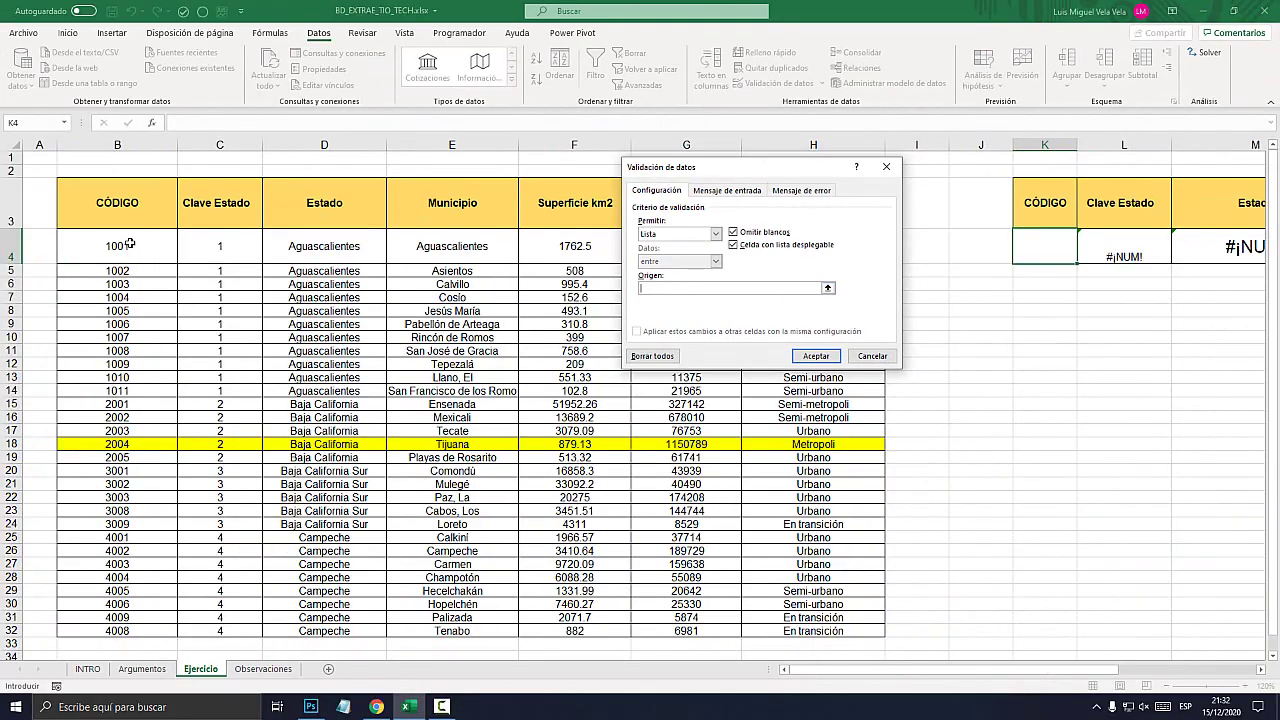
drag(129, 243, 150, 631)
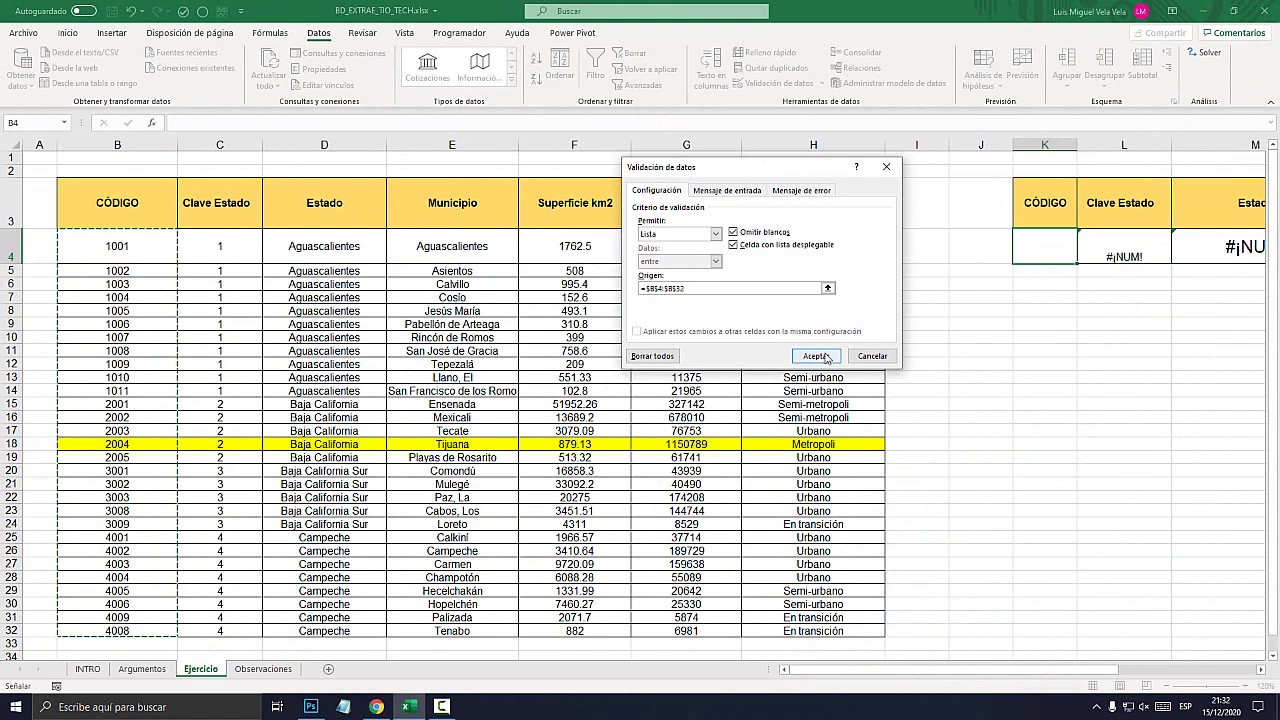
click(816, 356)
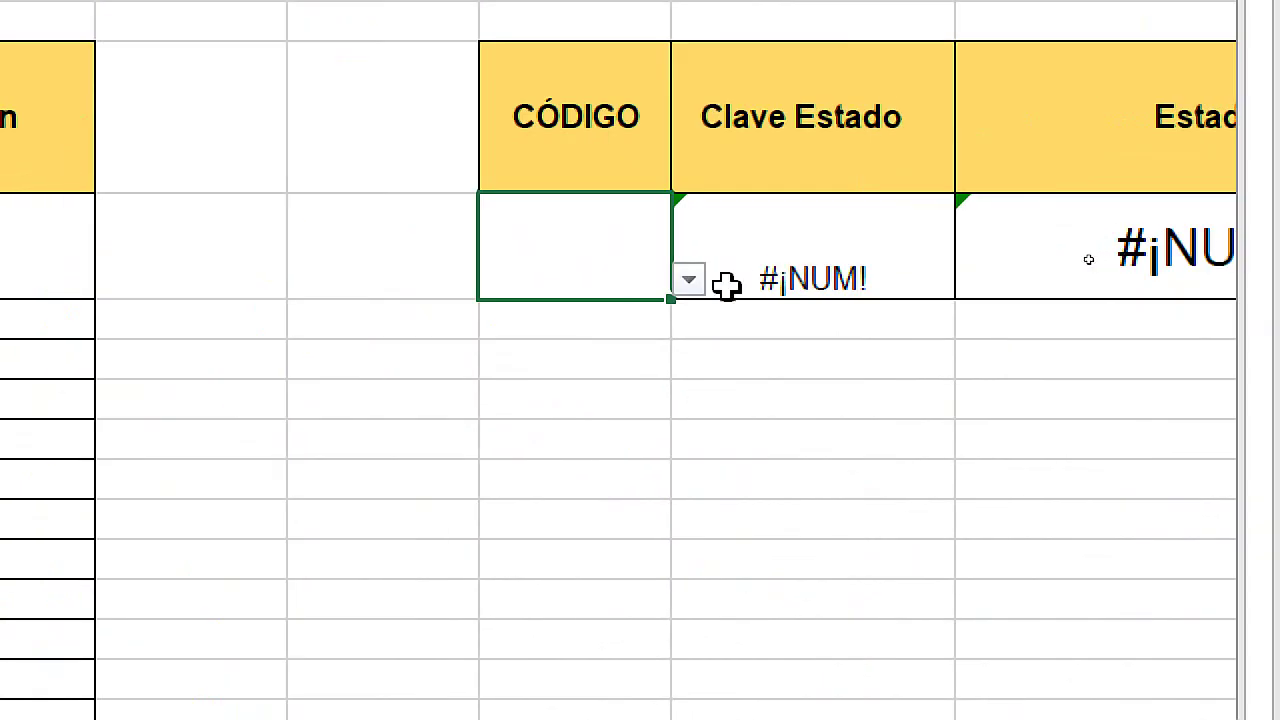
- Try codes 1003, 1008, 4007 and 4005 from K4's dropdown
click(1082, 257)
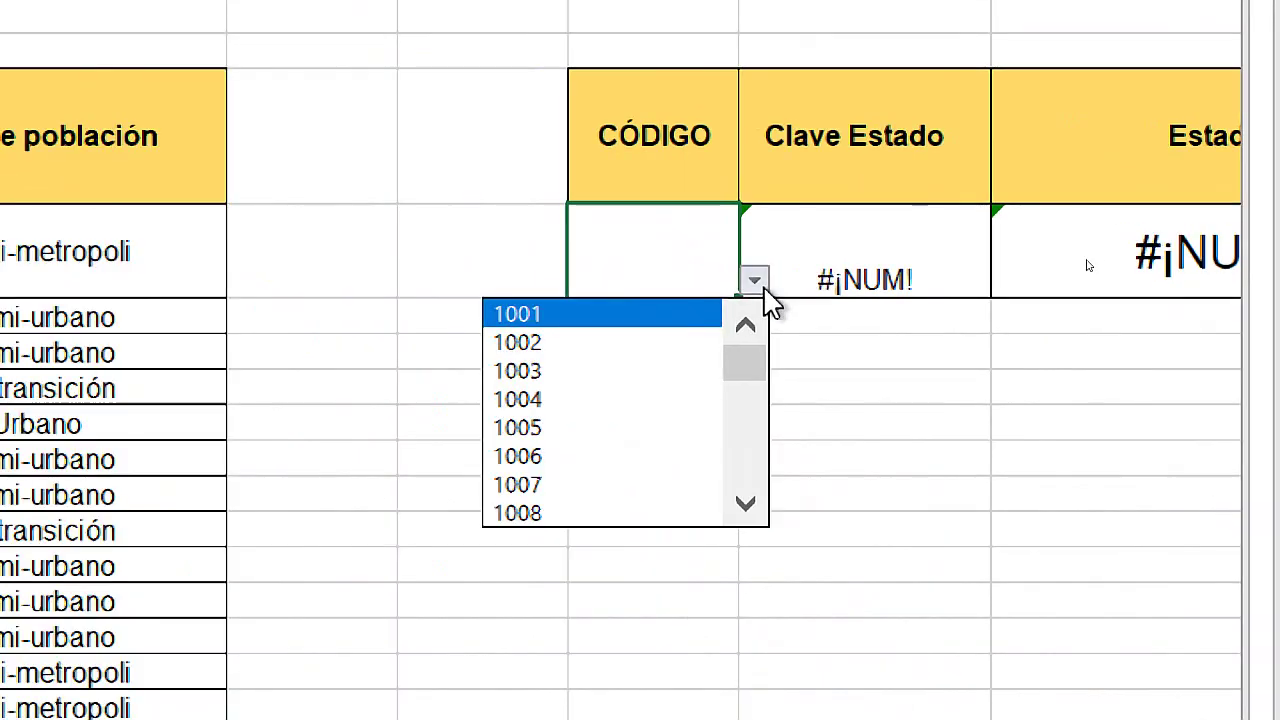
key(Down)
key(Down)
key(Return)
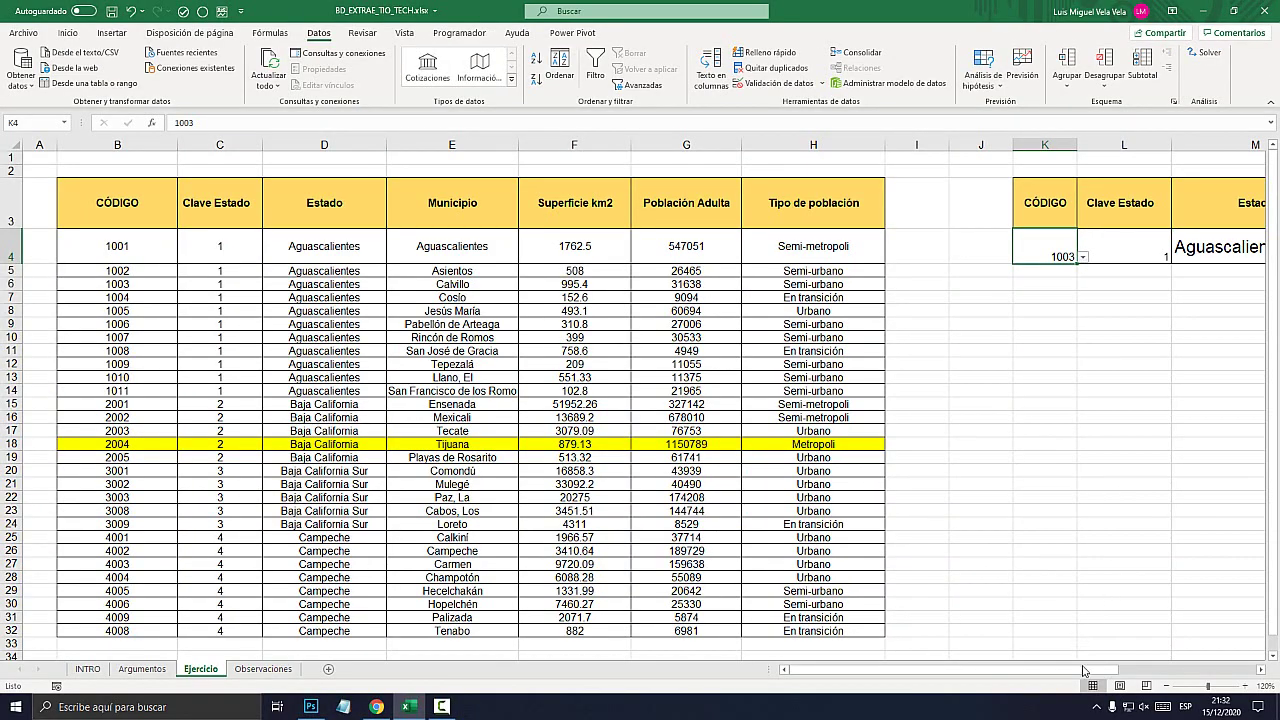
scroll(935, 466, right, 3)
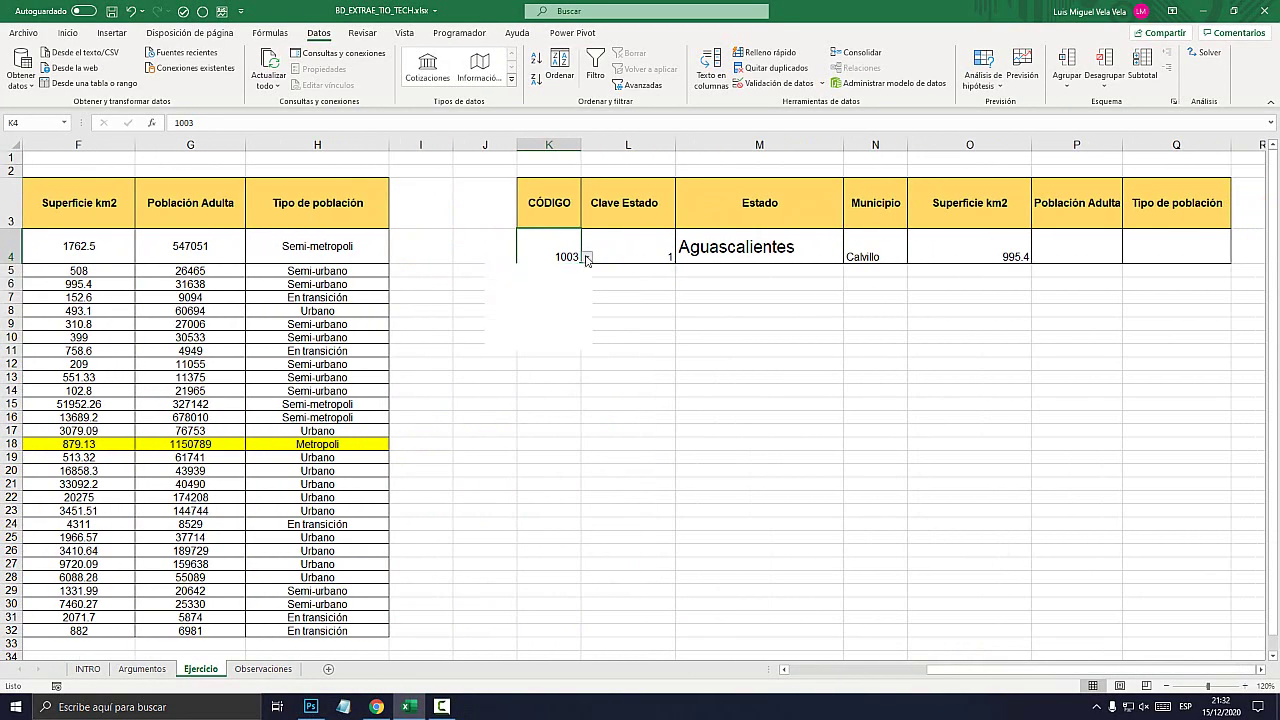
click(587, 257)
click(510, 343)
click(587, 257)
scroll(584, 326, down, 3)
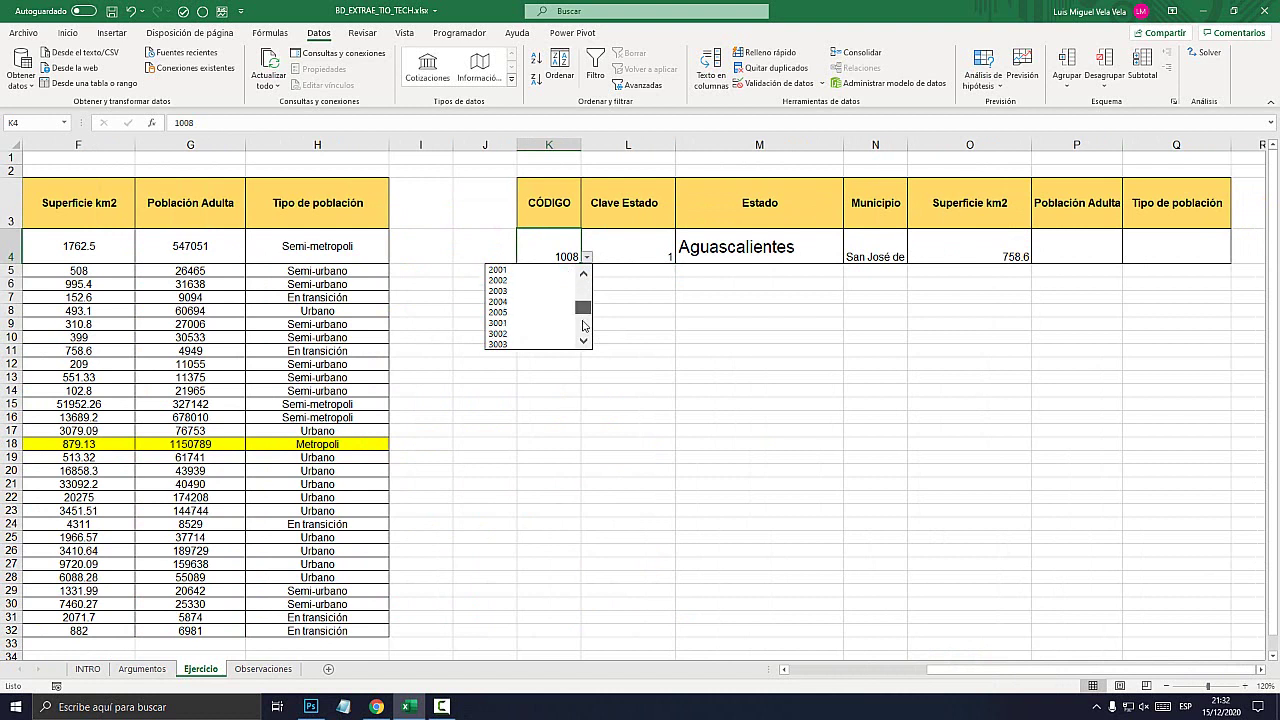
scroll(584, 326, down, 3)
click(526, 323)
click(587, 257)
click(505, 314)
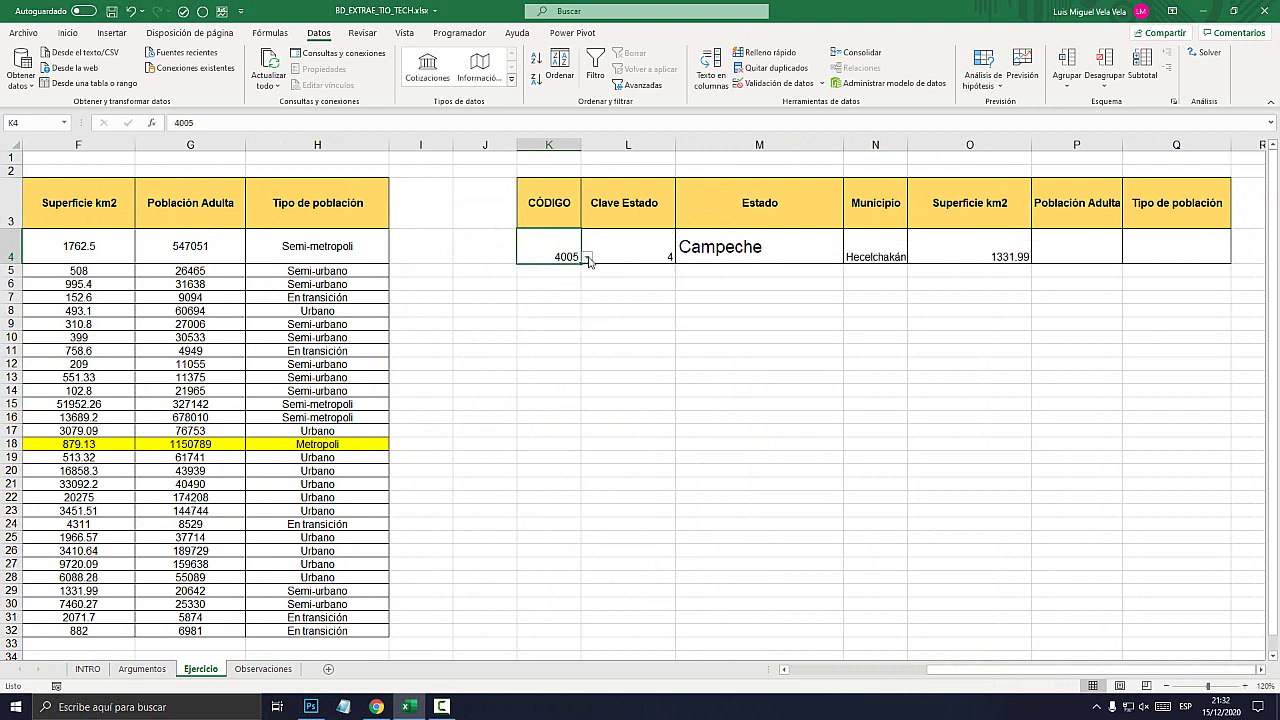
- Try codes 1001, 1003 and 1007, settle on 2002, then view the Observaciones sheet
click(589, 261)
scroll(584, 300, up, 8)
click(560, 268)
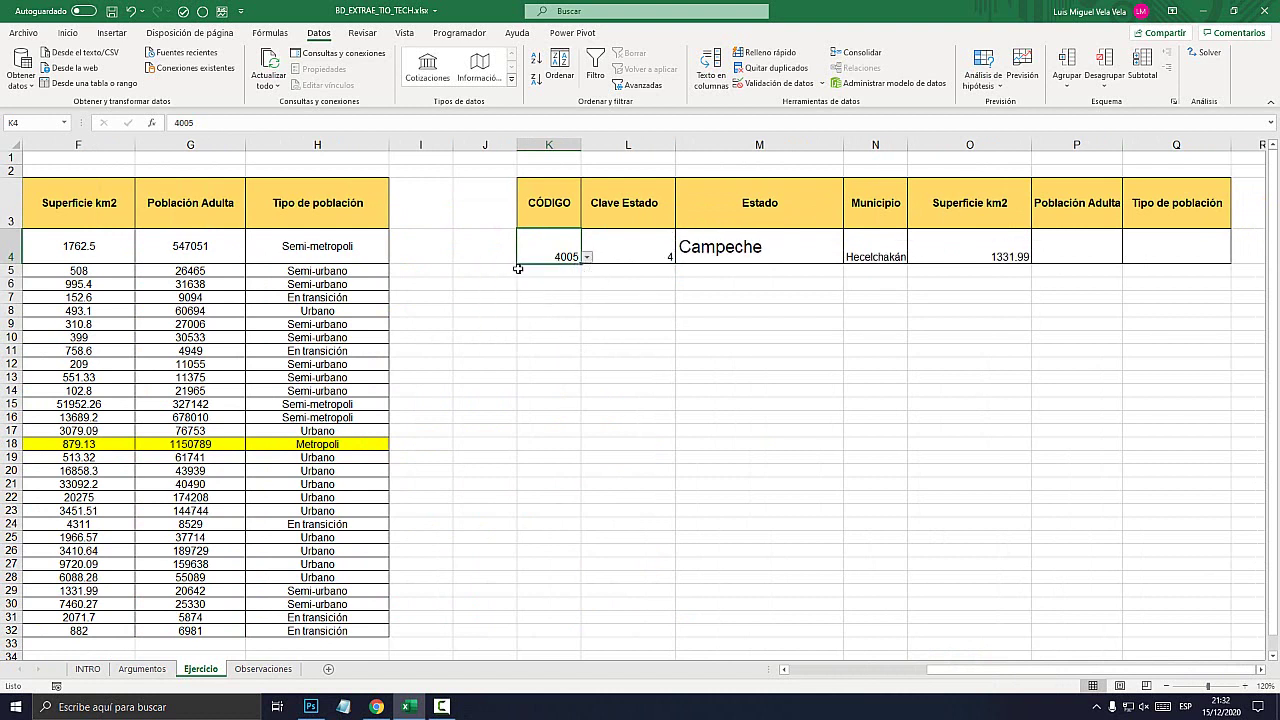
click(584, 261)
click(530, 292)
click(587, 257)
click(530, 276)
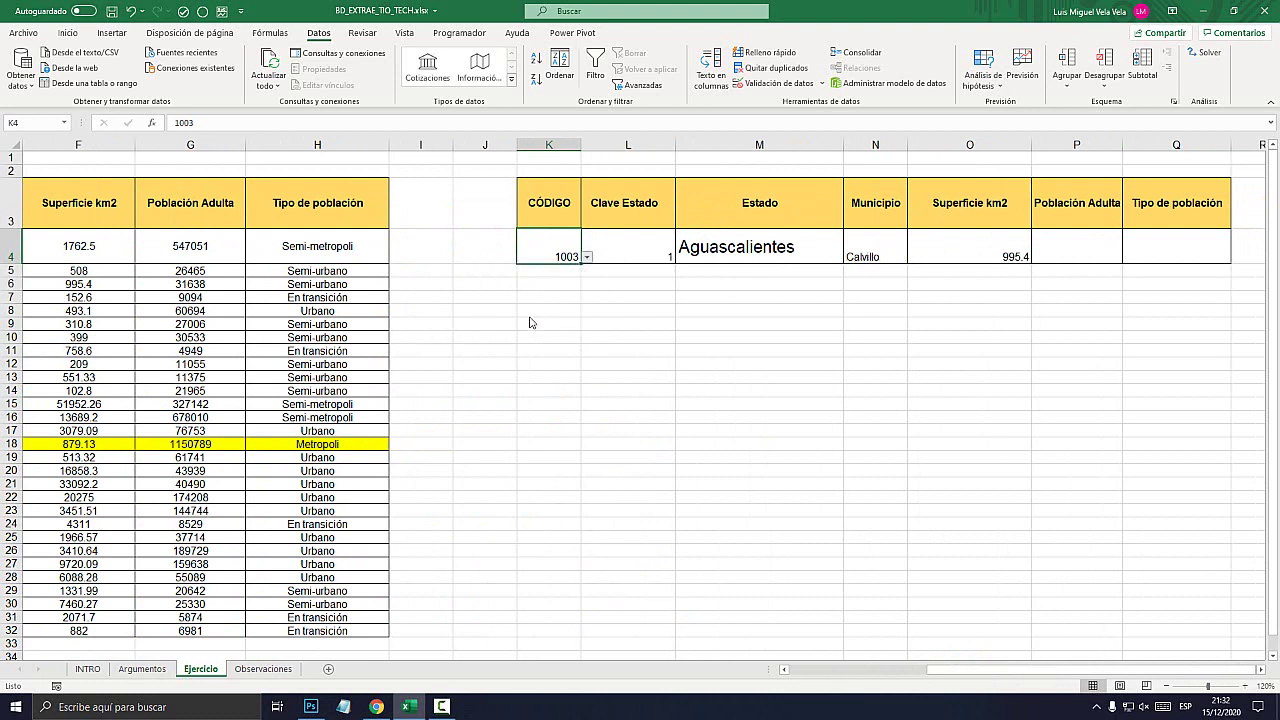
click(587, 257)
click(582, 307)
click(589, 259)
scroll(535, 320, down, 3)
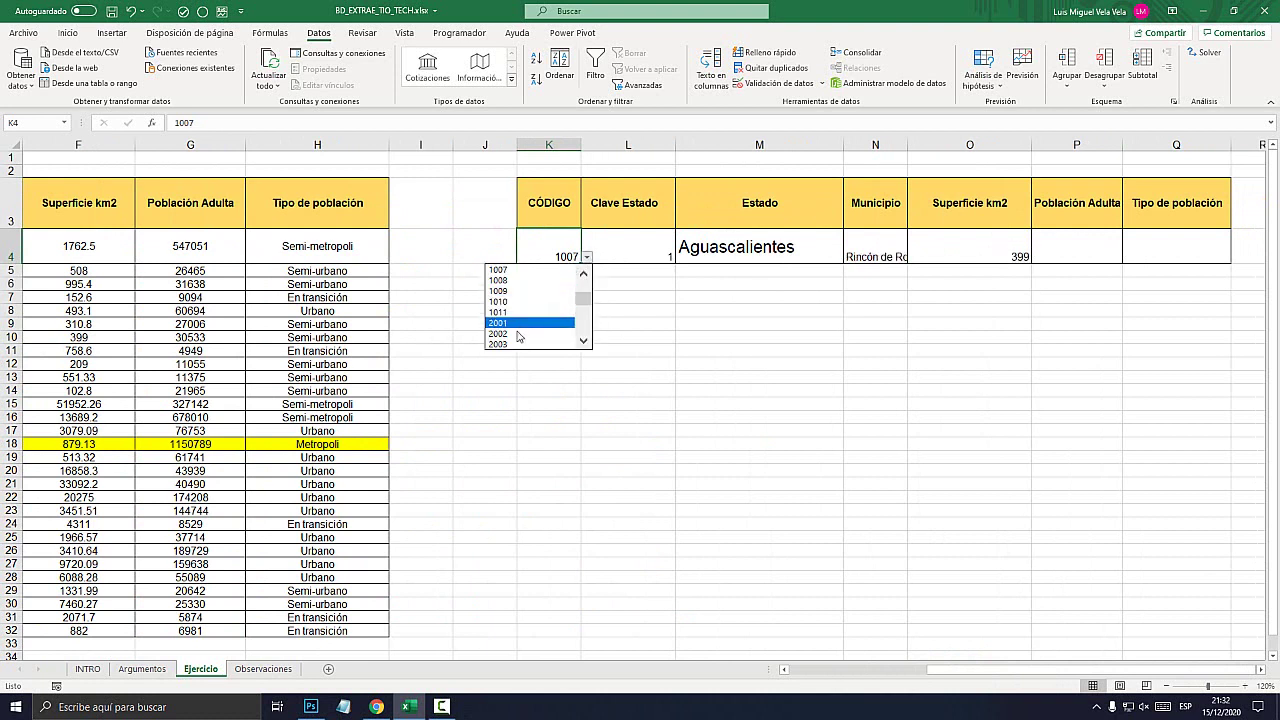
click(532, 334)
click(530, 386)
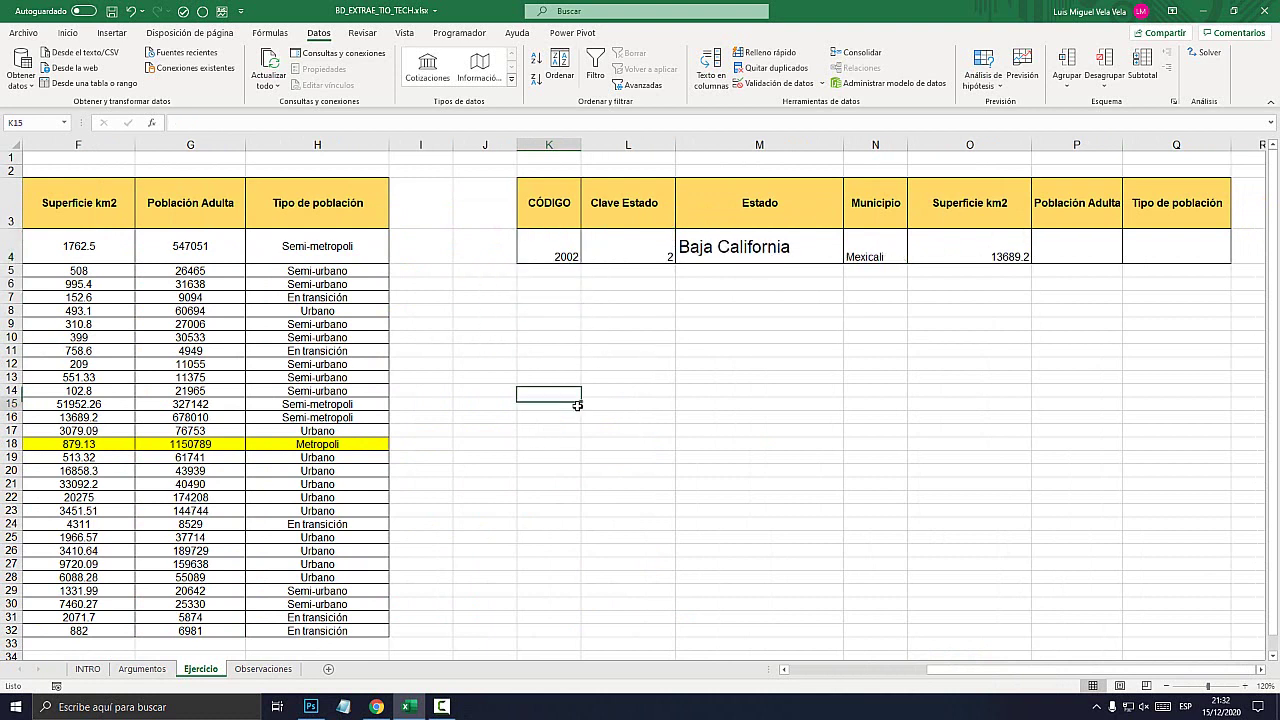
click(252, 669)
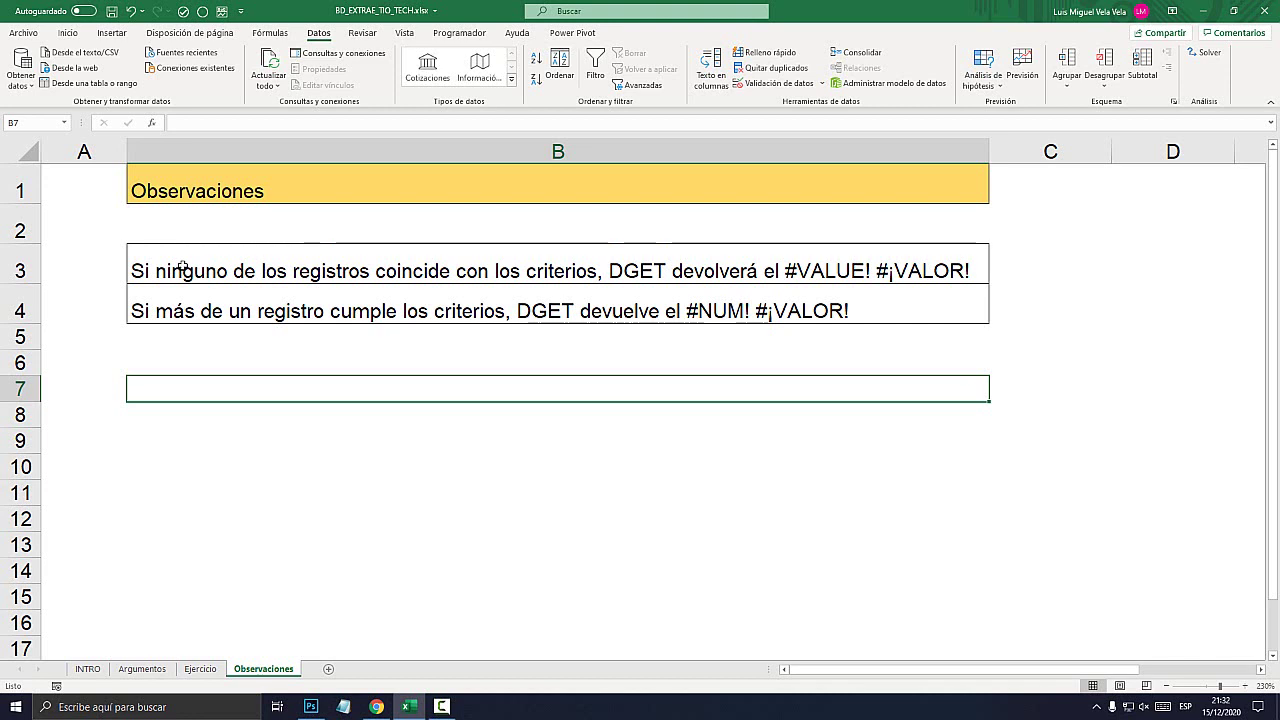
- Highlight the no-match wording and #¡VALOR! error in the B3 note
double_click(244, 271)
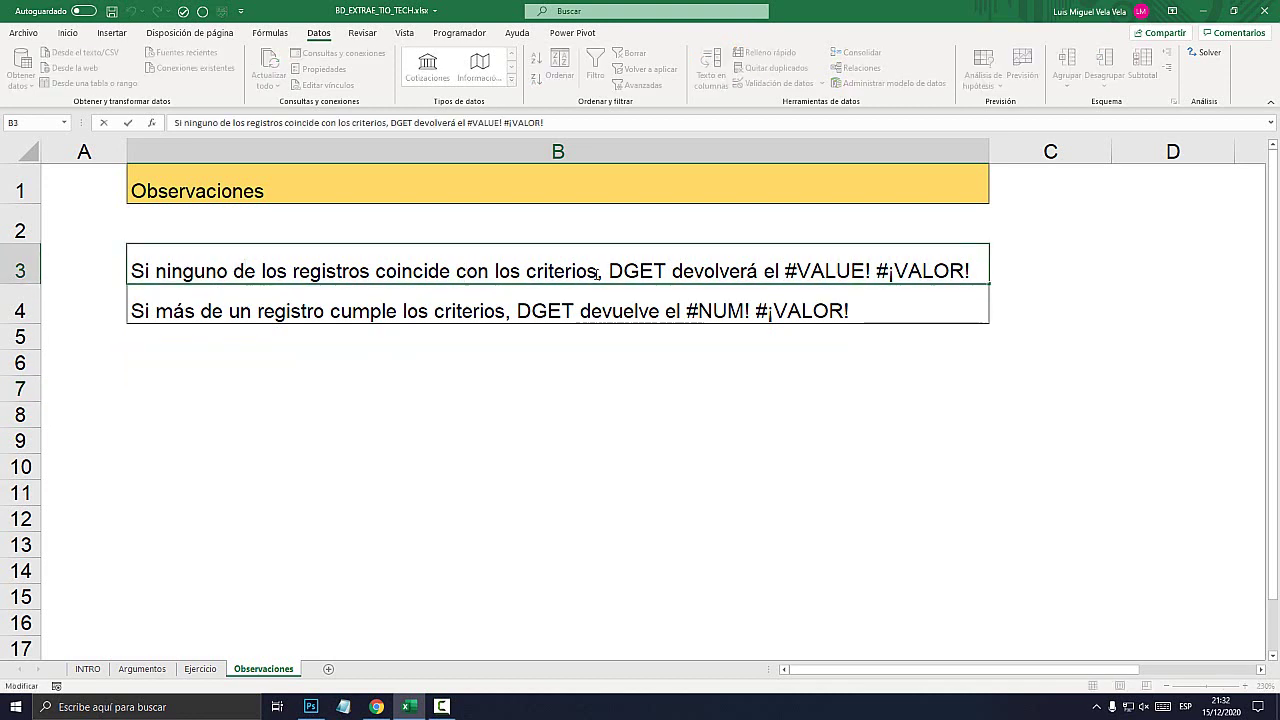
drag(597, 273, 131, 271)
drag(684, 271, 808, 272)
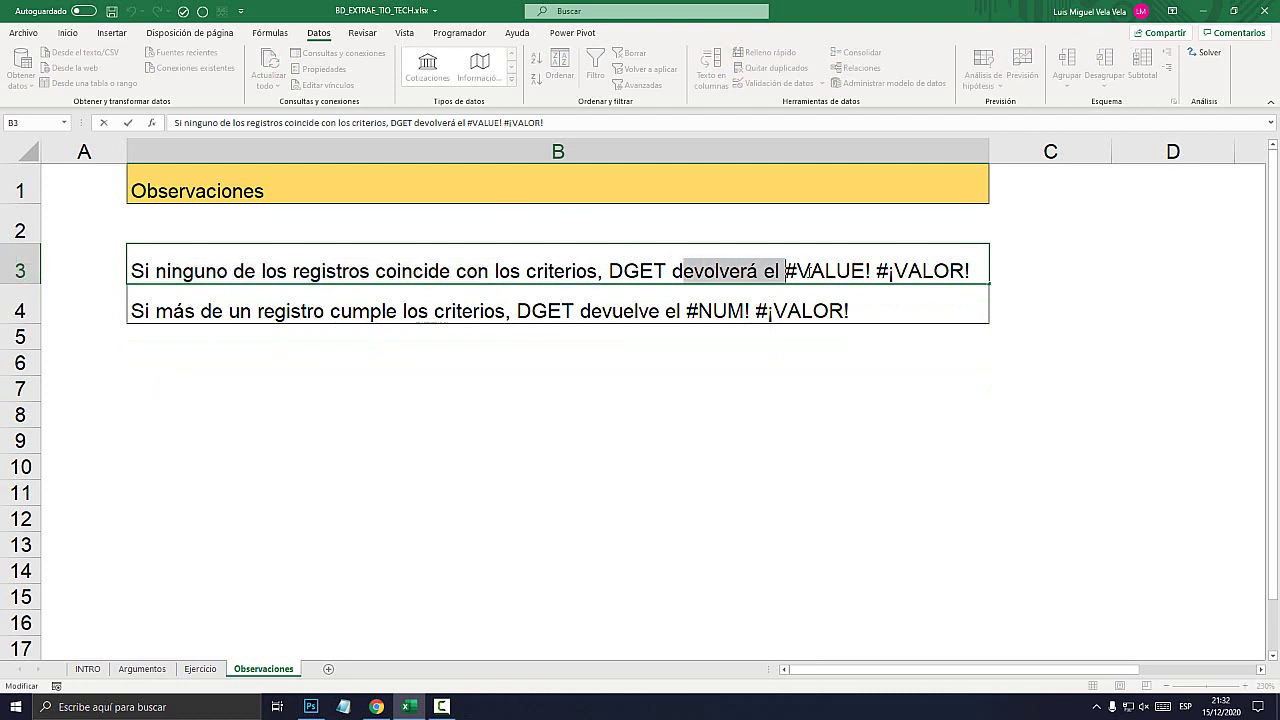
key(Escape)
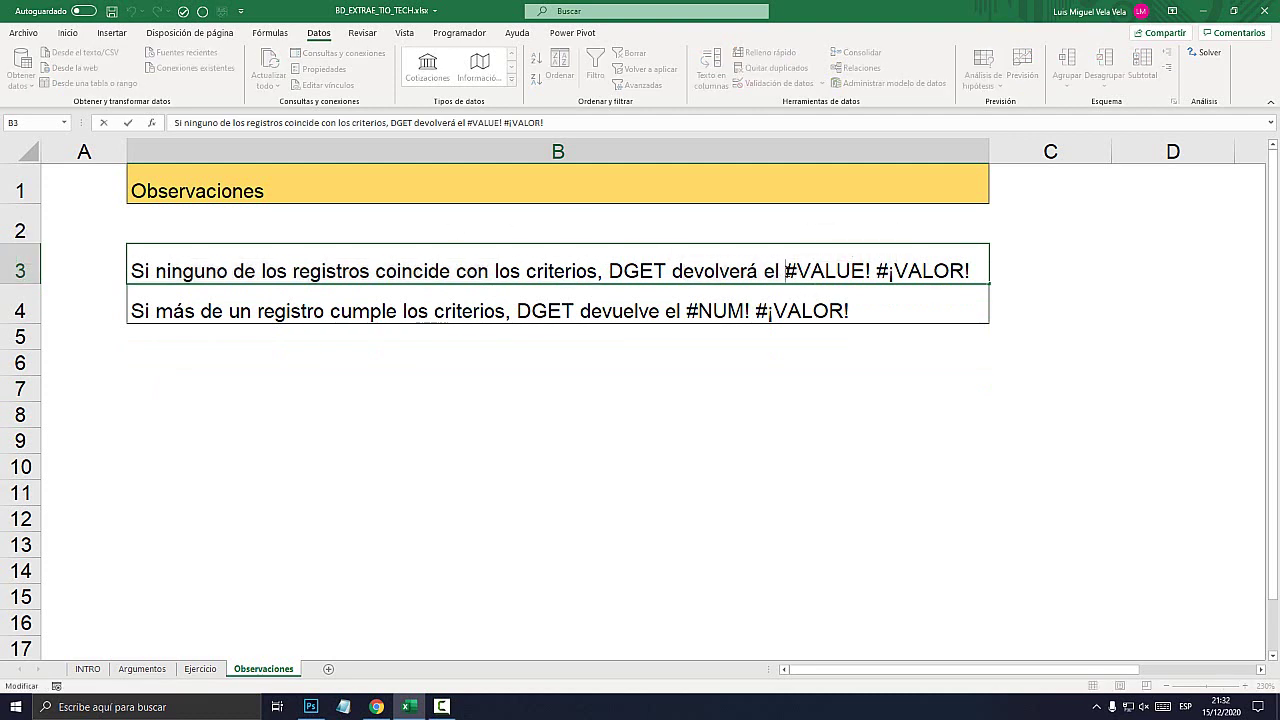
double_click(786, 271)
drag(786, 271, 984, 269)
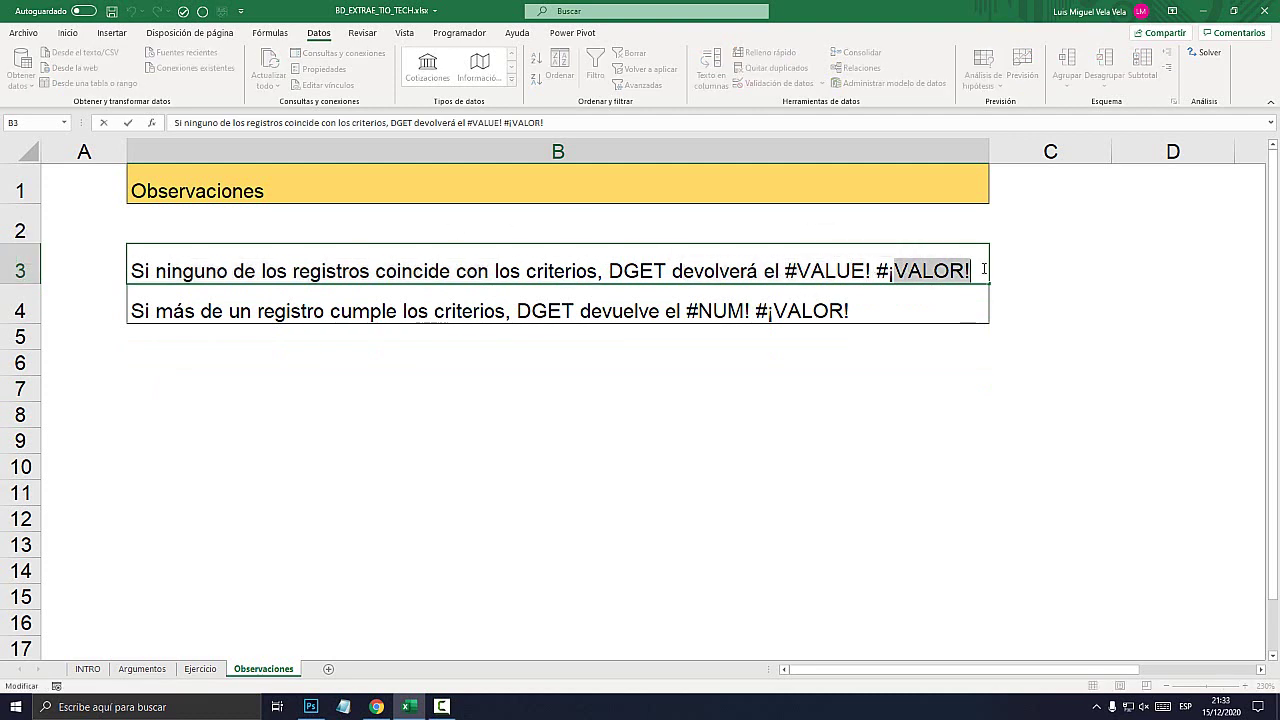
click(267, 304)
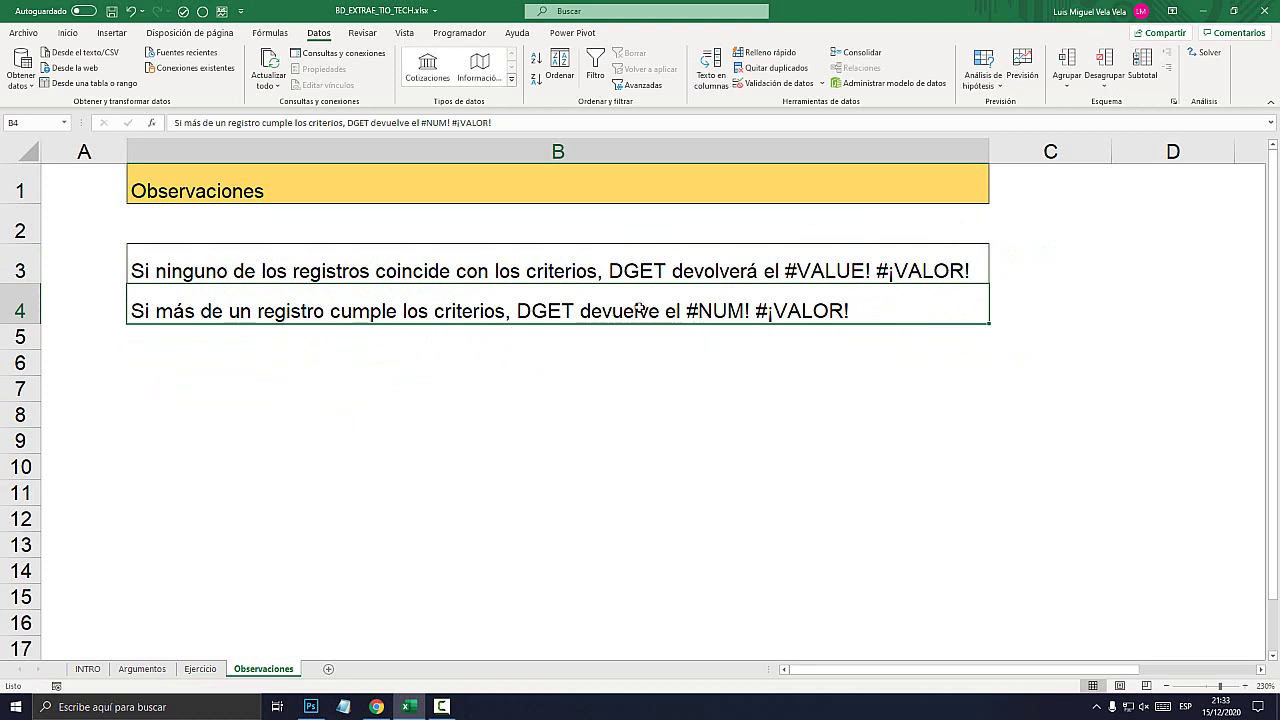
- Highlight #NUM! in the B4 note, then return to the Ejercicio sheet
drag(688, 310, 850, 312)
drag(708, 312, 686, 312)
click(822, 318)
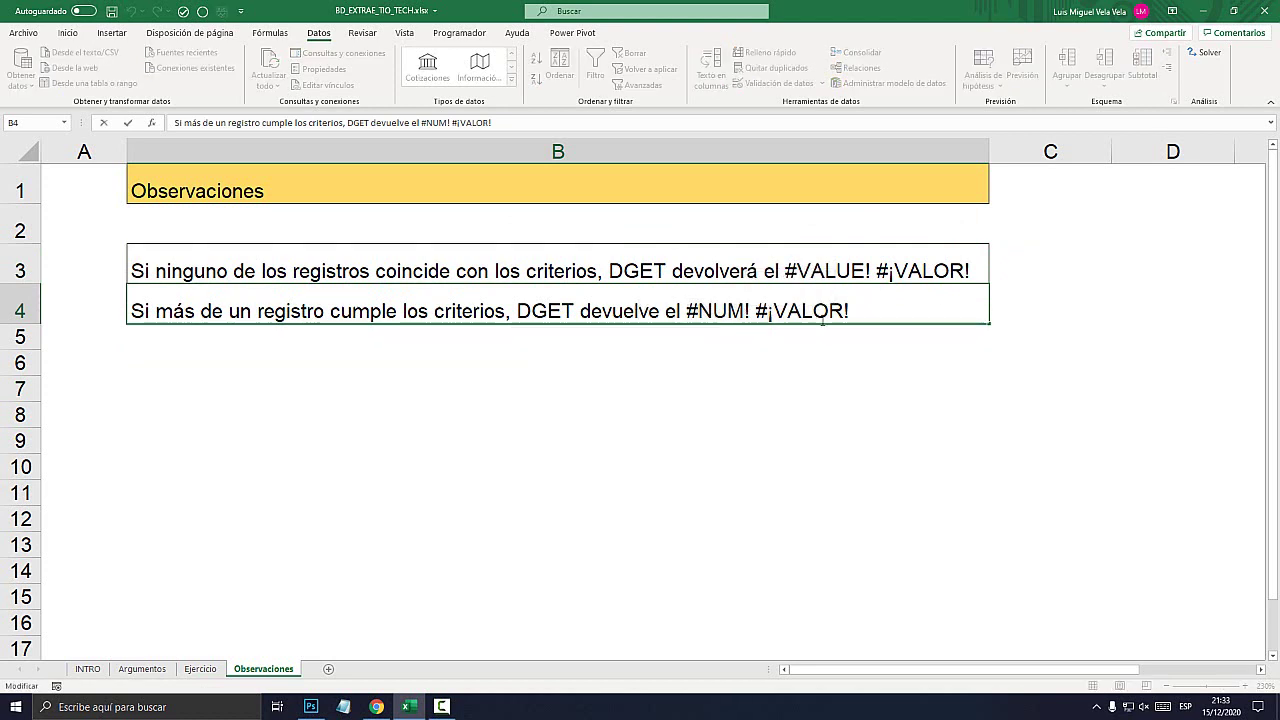
click(201, 669)
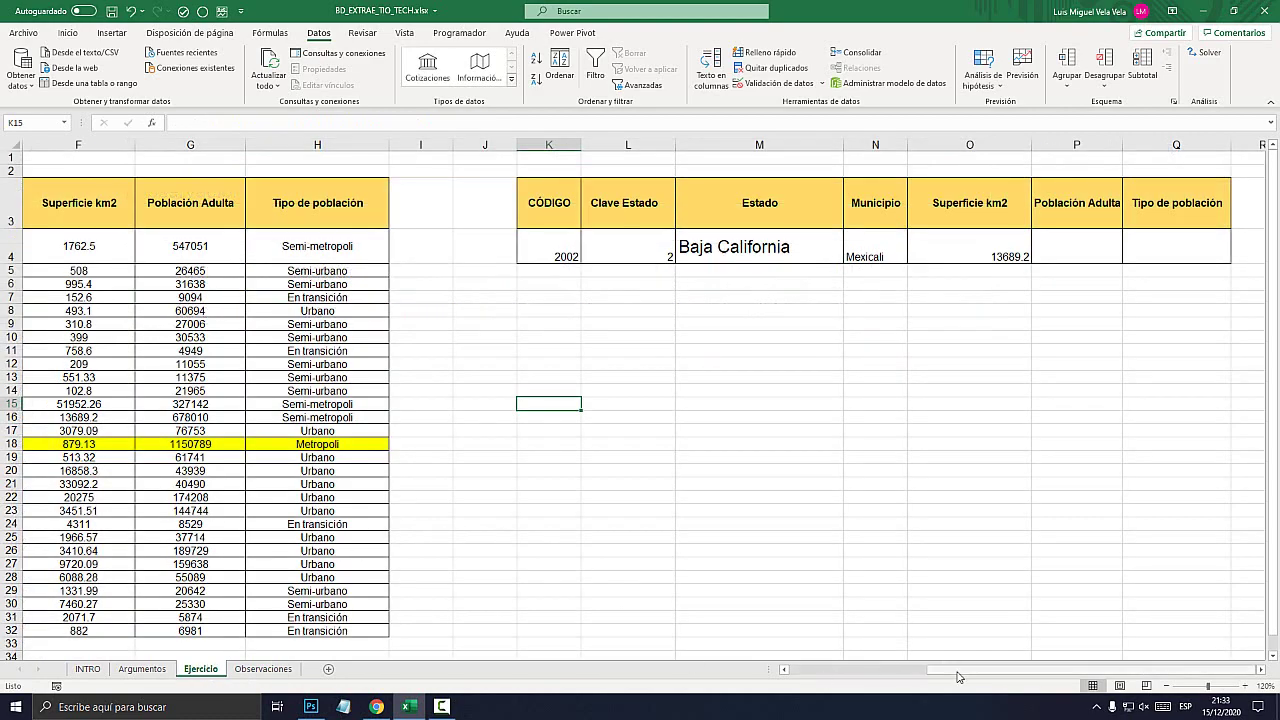
- Change B19's code from 2005 to 2004, duplicating the code in B18
drag(960, 675, 818, 675)
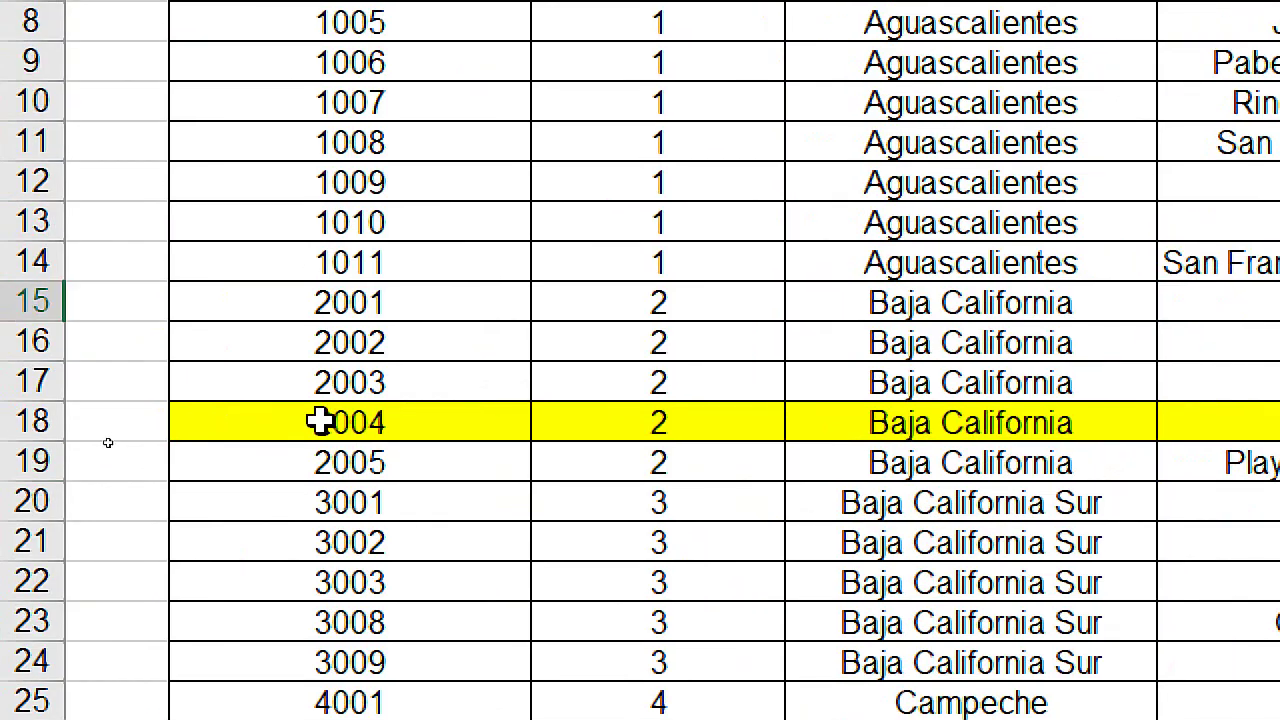
click(115, 444)
click(128, 457)
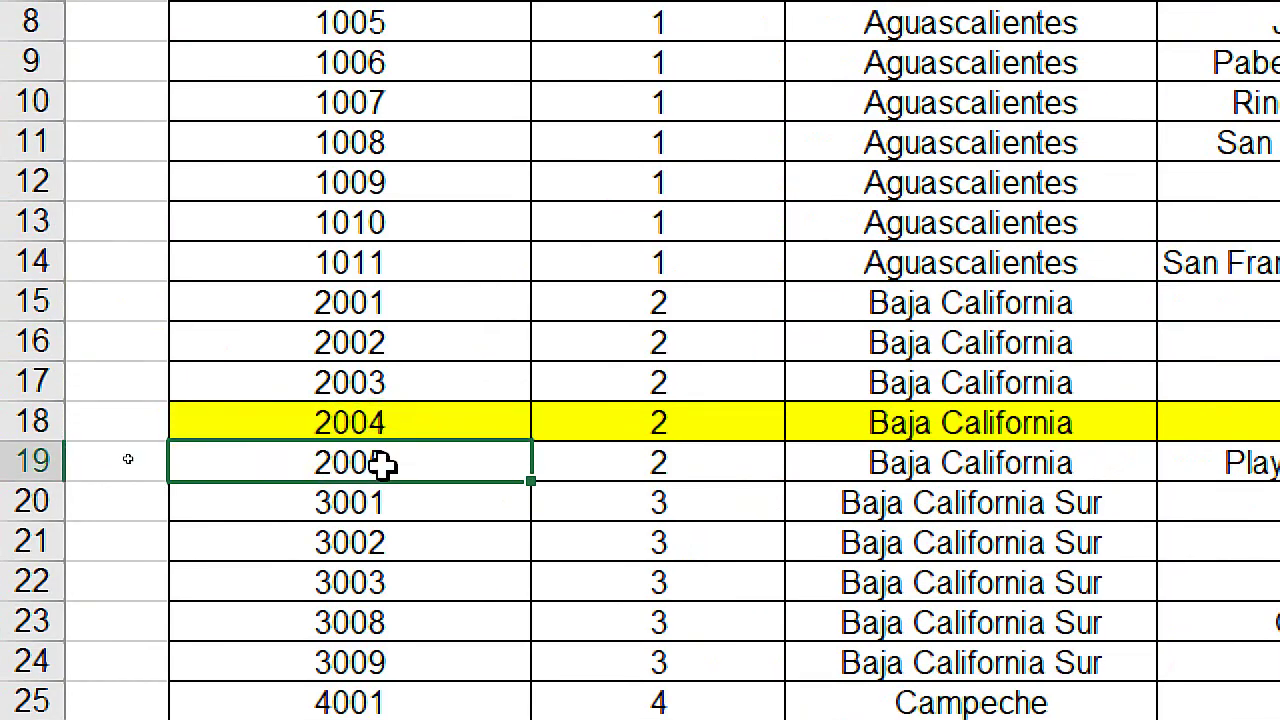
double_click(409, 462)
key(BackSpace)
text(4)
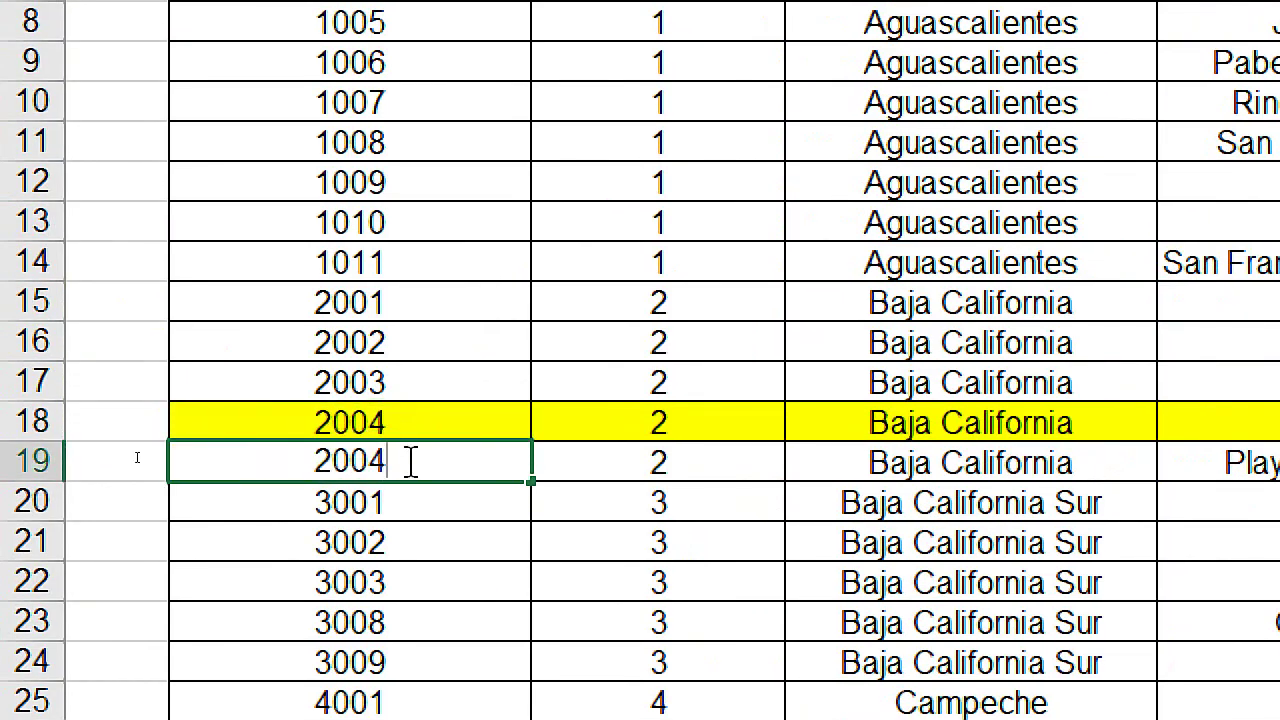
key(Return)
click(420, 436)
click(420, 455)
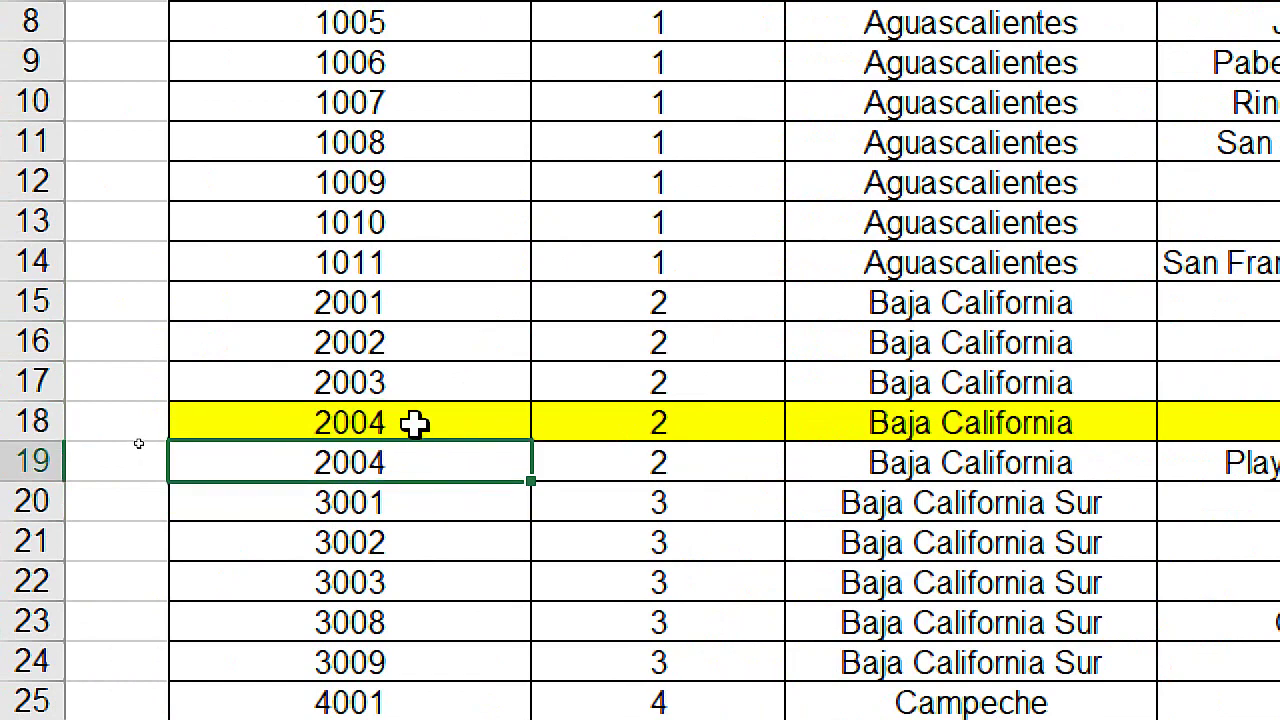
click(422, 424)
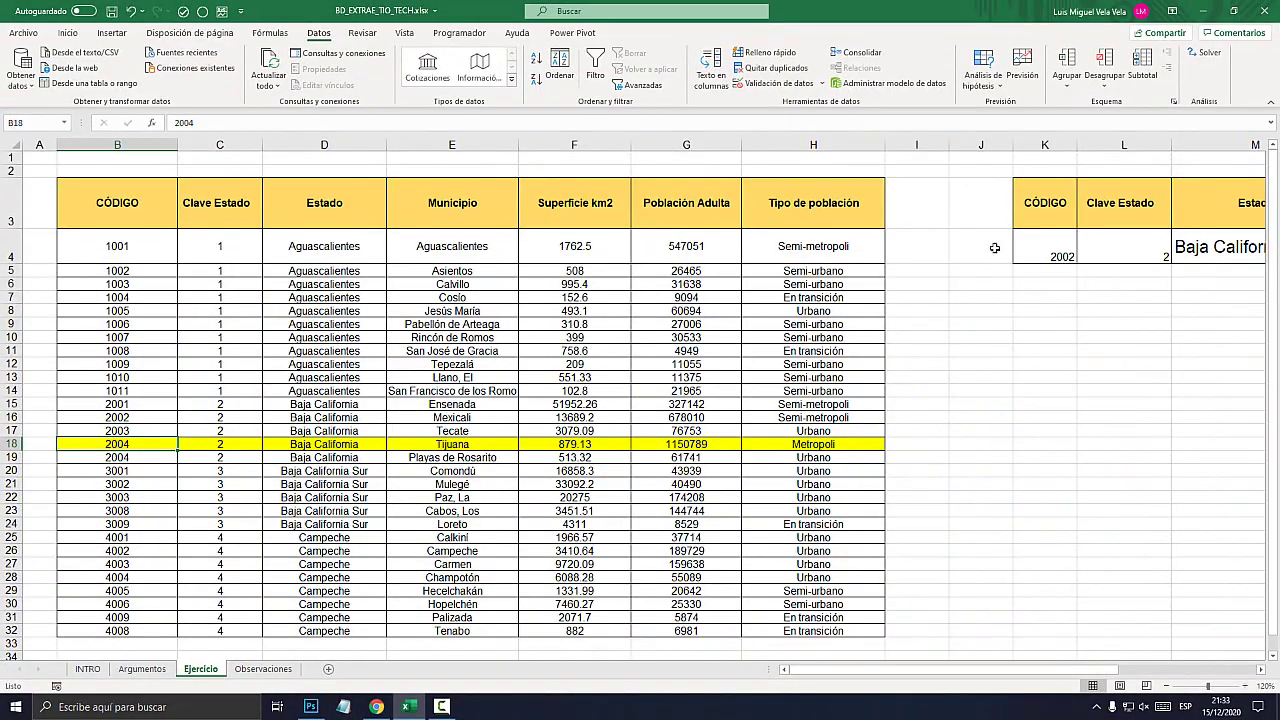
- Pick 2004 in K4 and inspect the L4:O4 formulas now showing #¡NUM!
click(1043, 249)
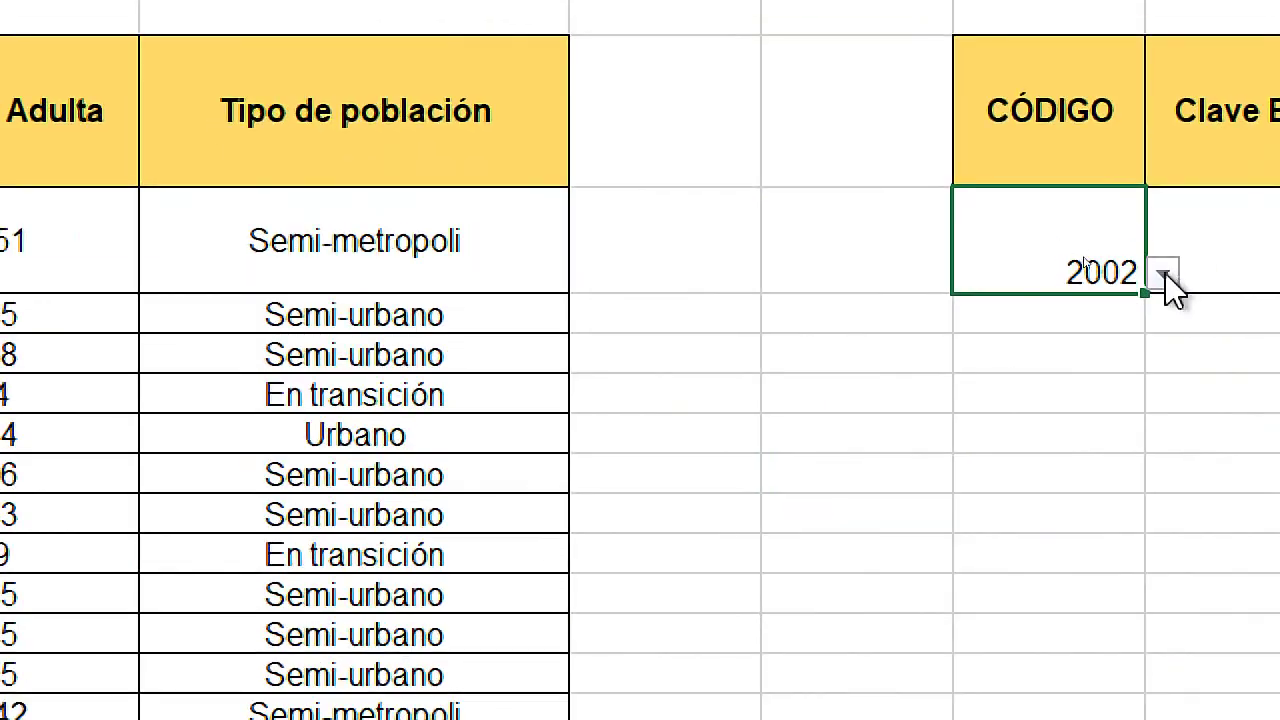
click(1082, 257)
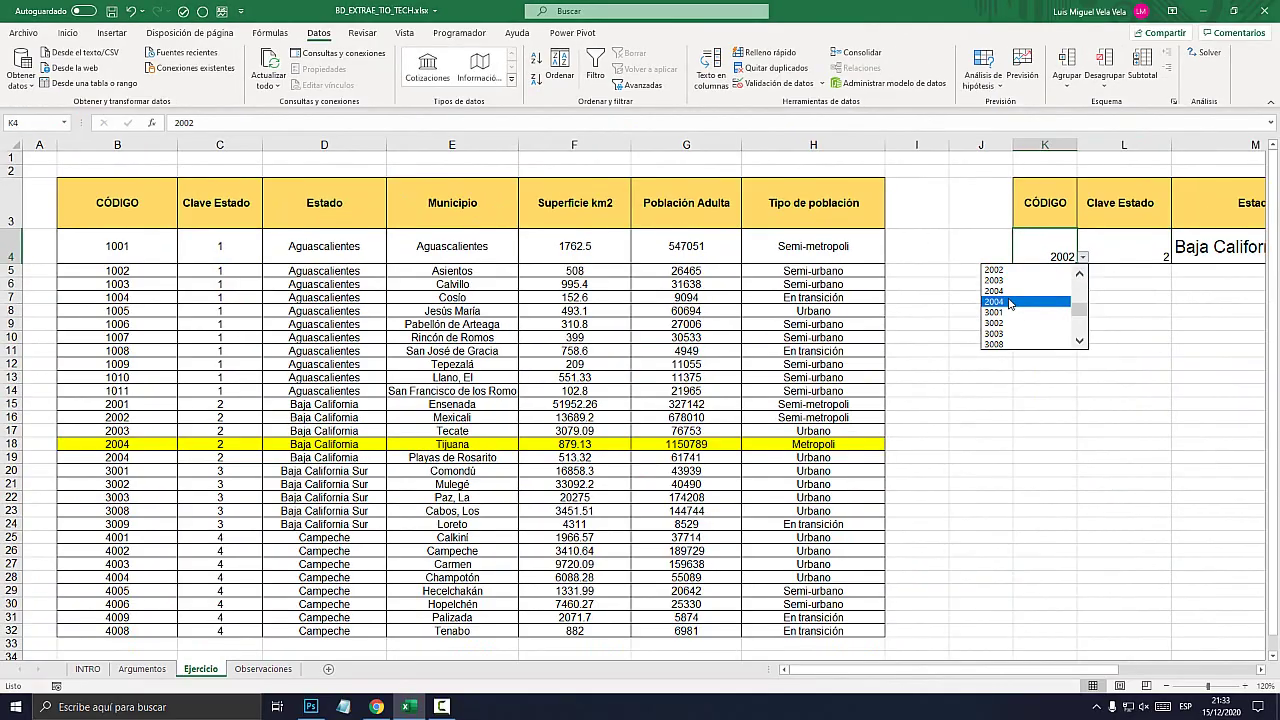
click(1010, 291)
drag(1091, 670, 1201, 670)
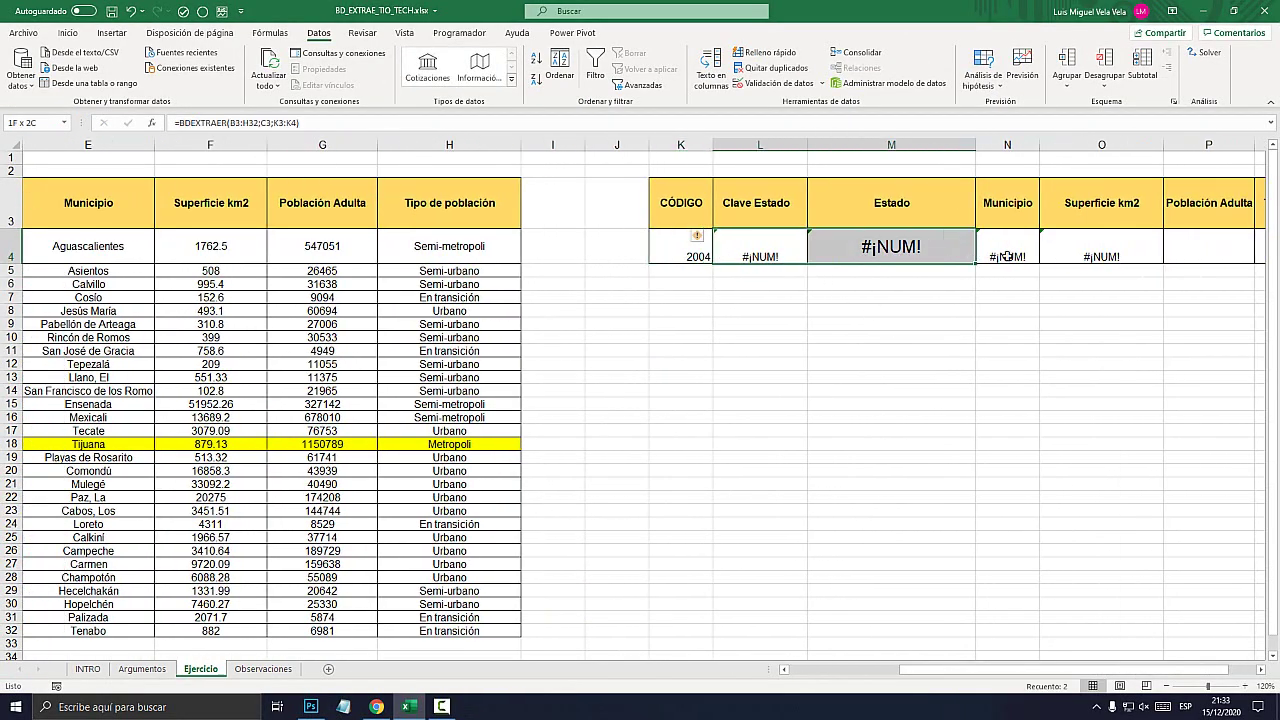
drag(767, 256, 1110, 250)
click(760, 250)
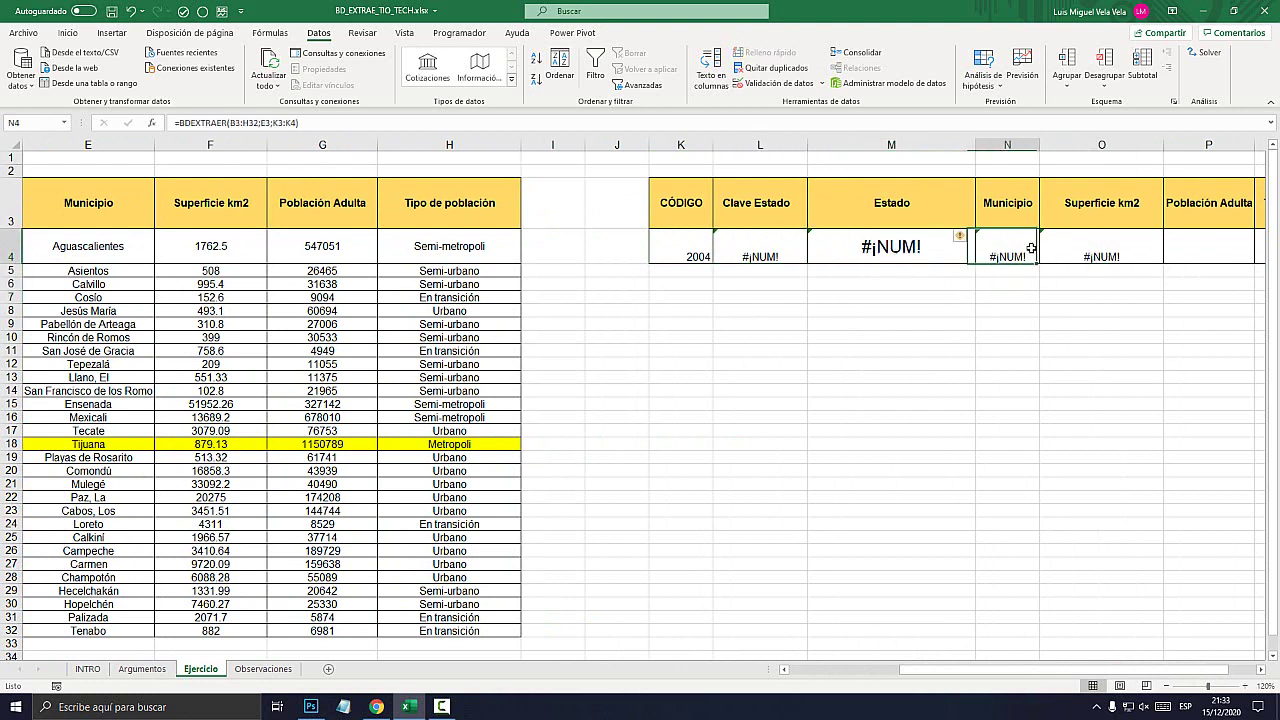
click(1100, 250)
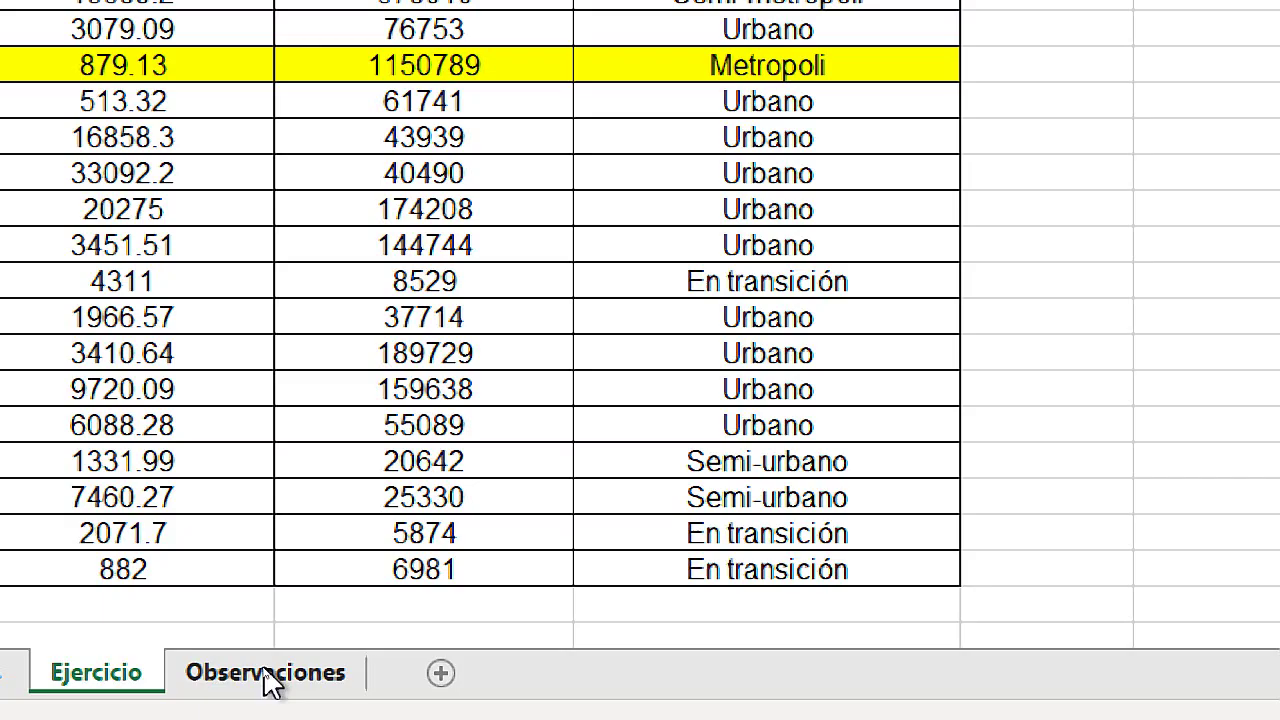
- Point out the #NUM! and no-match notes on Observaciones, then show the INTRO sheet
click(265, 670)
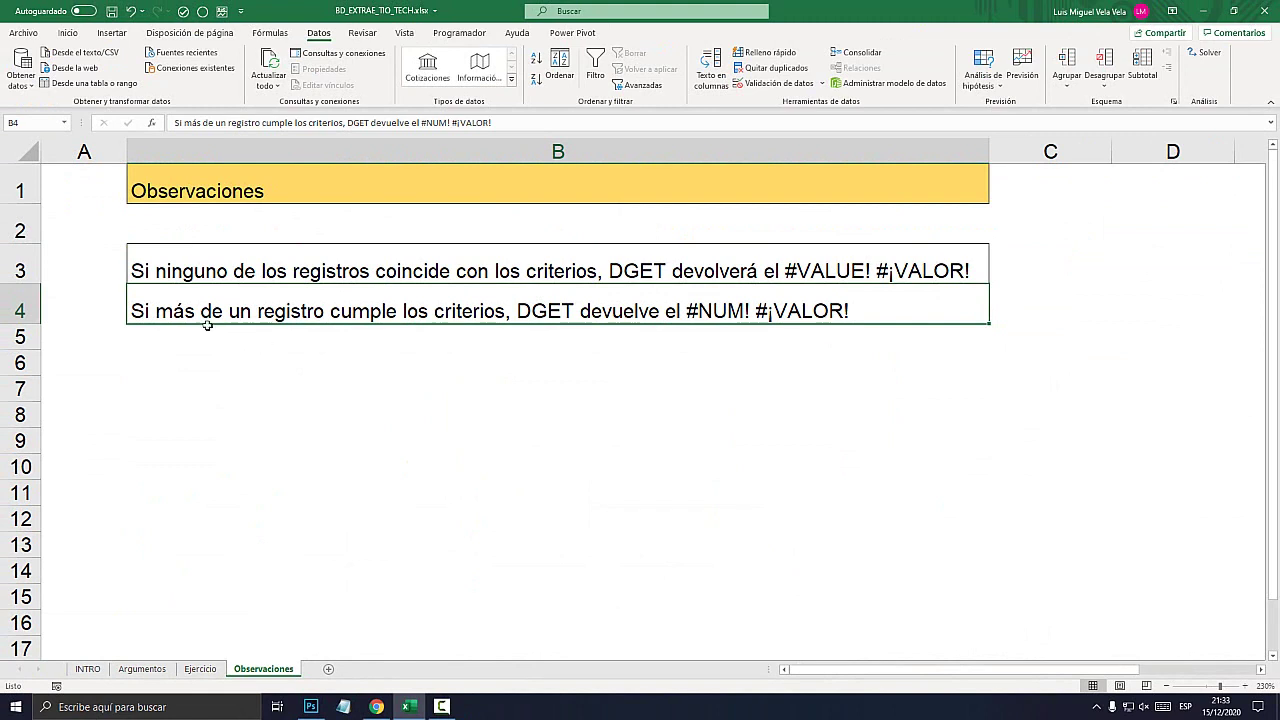
double_click(197, 310)
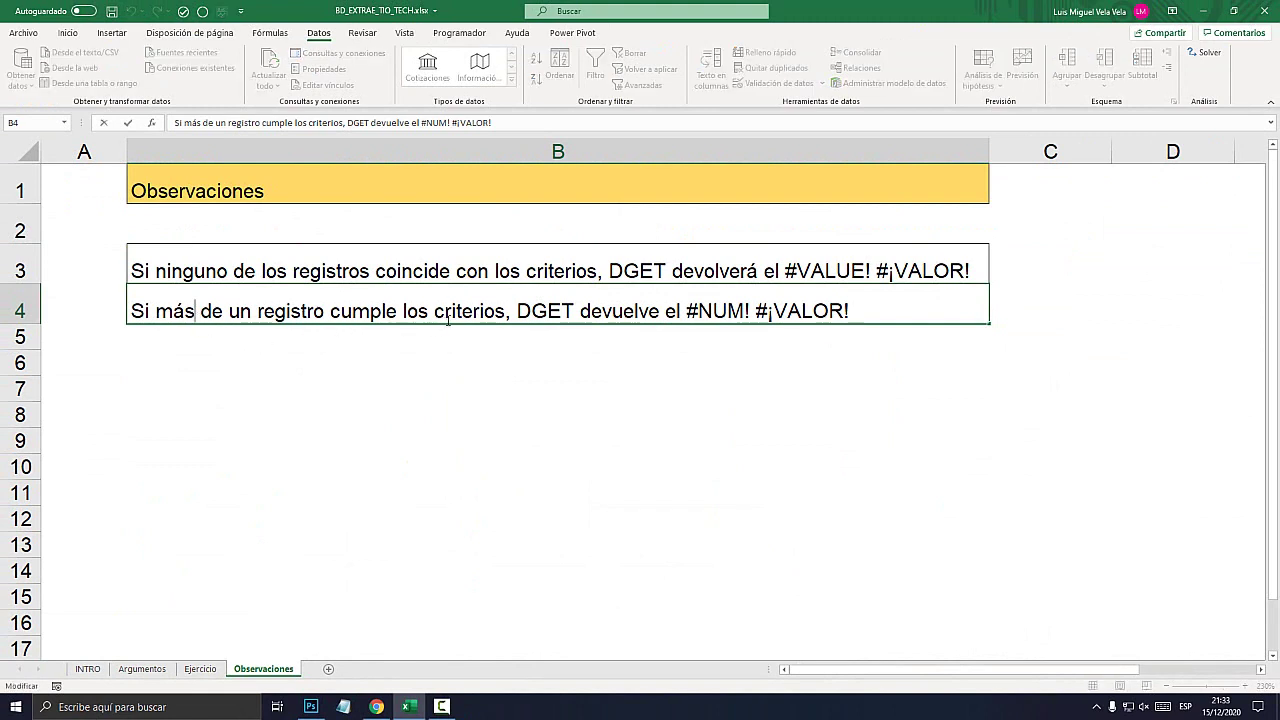
drag(592, 310, 686, 308)
key(Return)
click(346, 385)
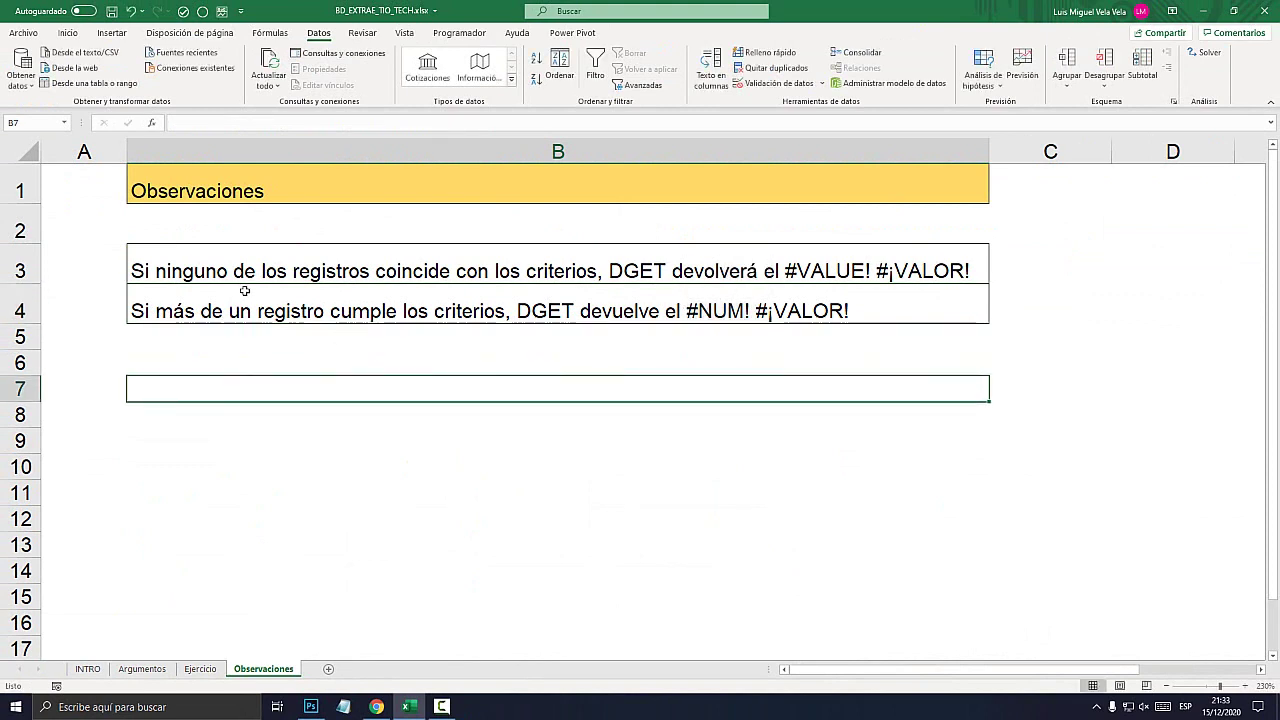
click(178, 268)
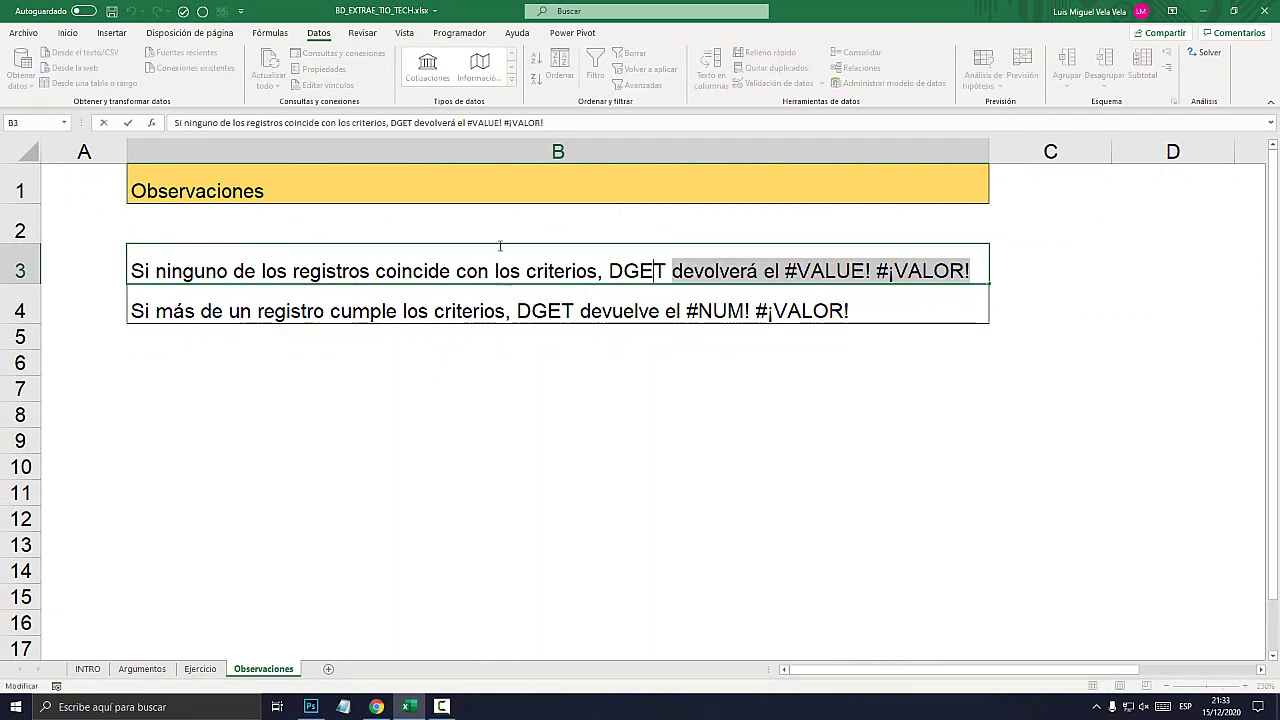
click(88, 669)
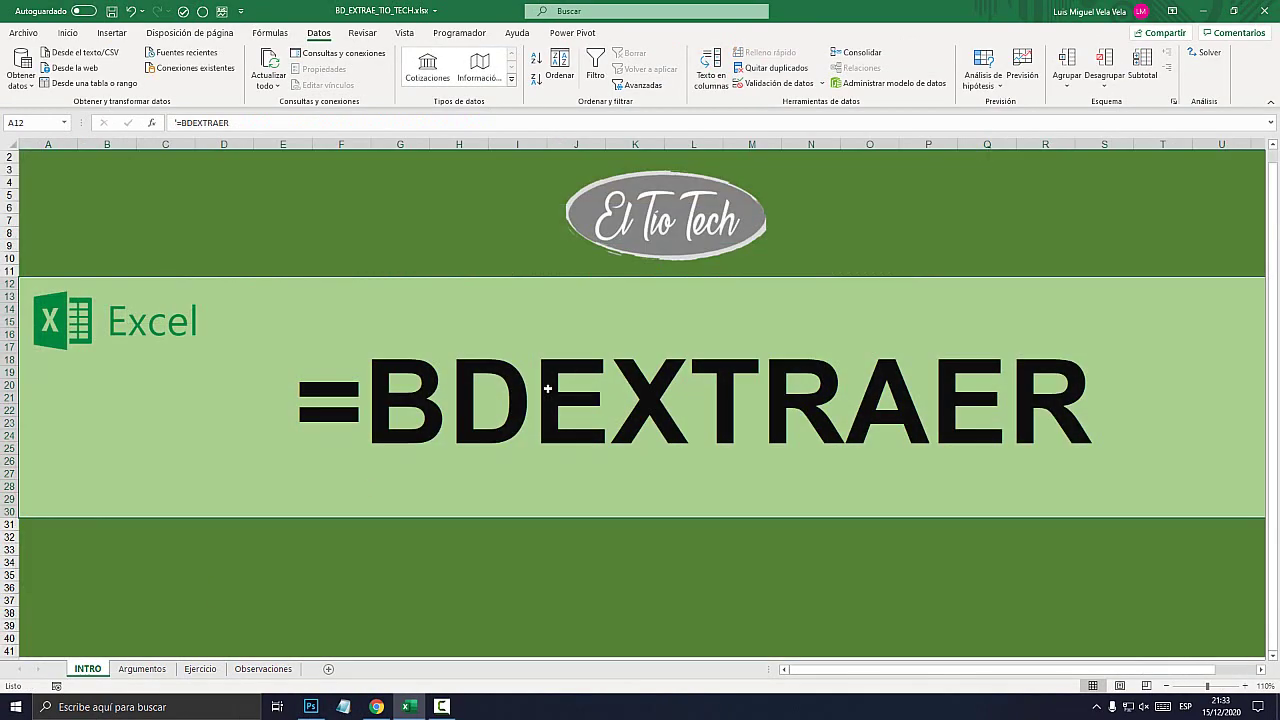
- On Ejercicio, attempt code 10 in K4; validation rejects it, keeping 2004
click(200, 669)
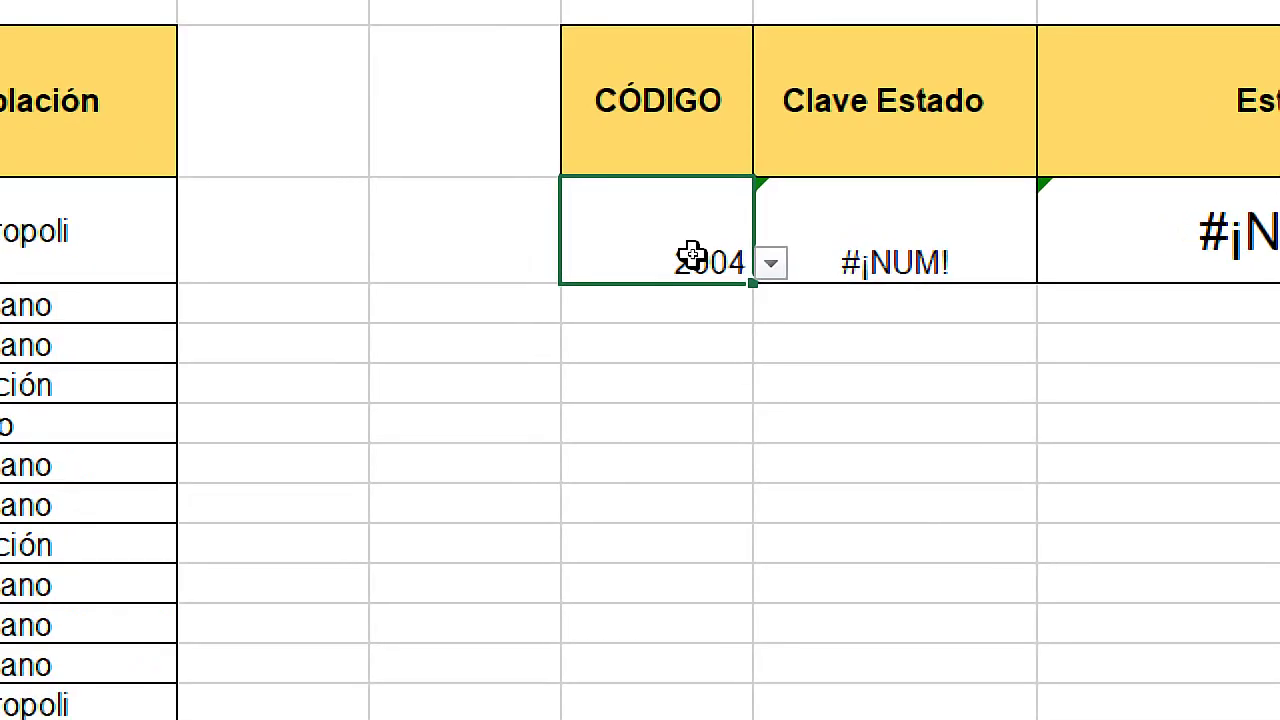
text(10)
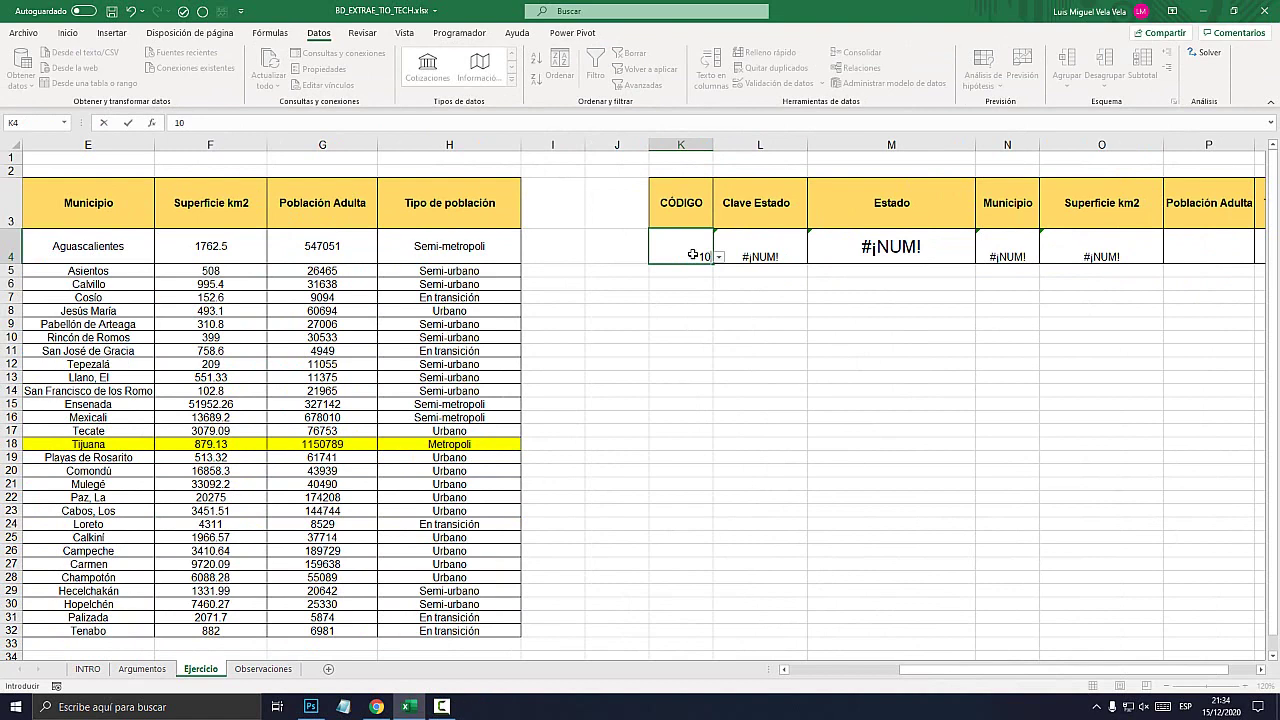
key(Return)
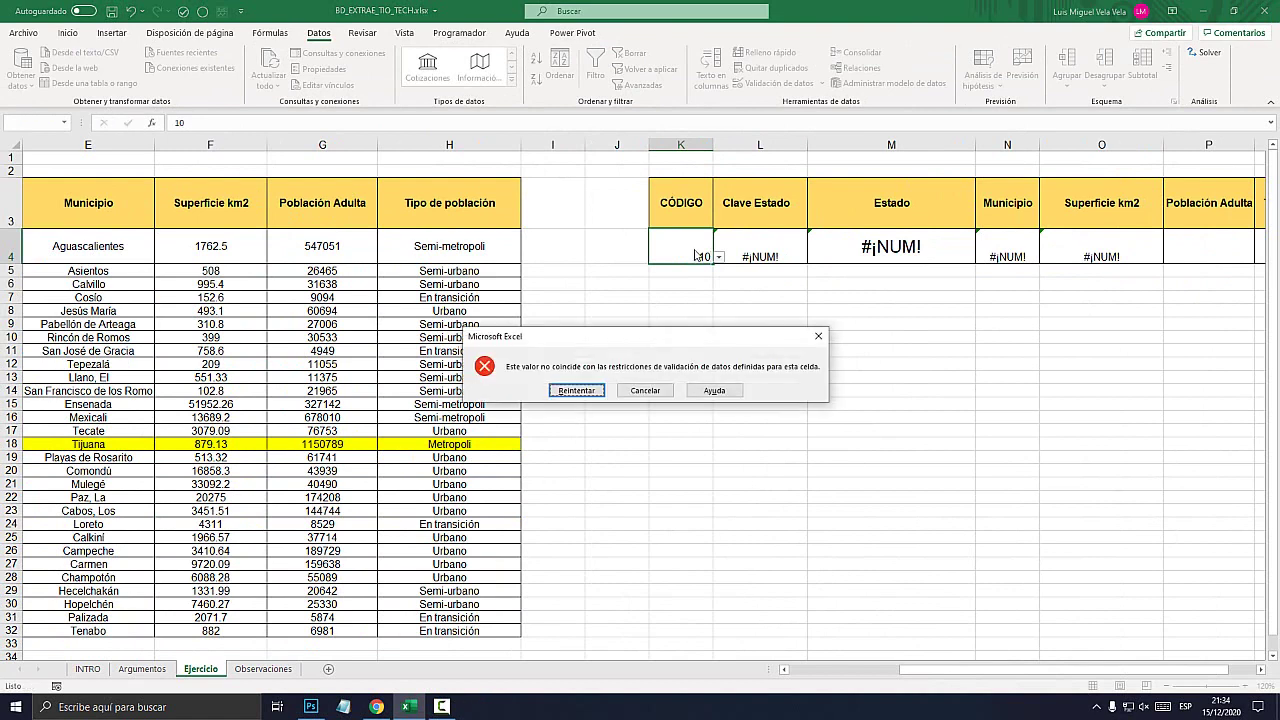
drag(625, 336, 731, 262)
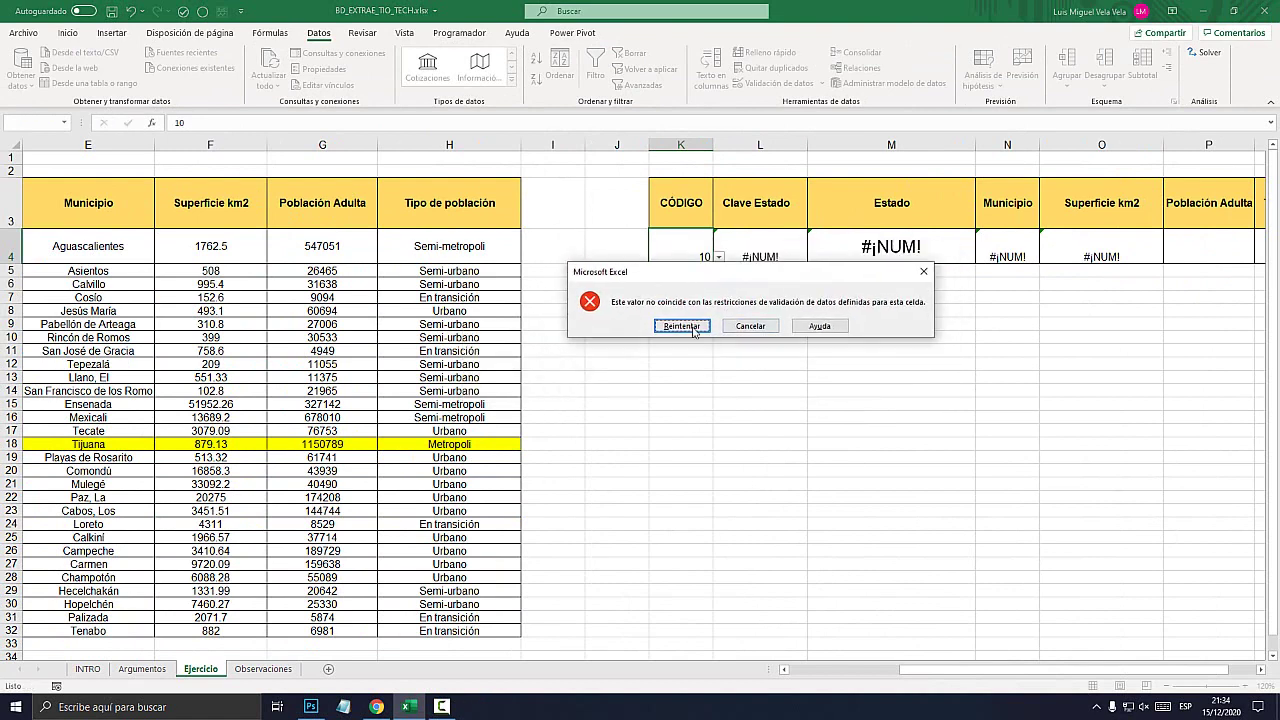
key(Return)
key(Return)
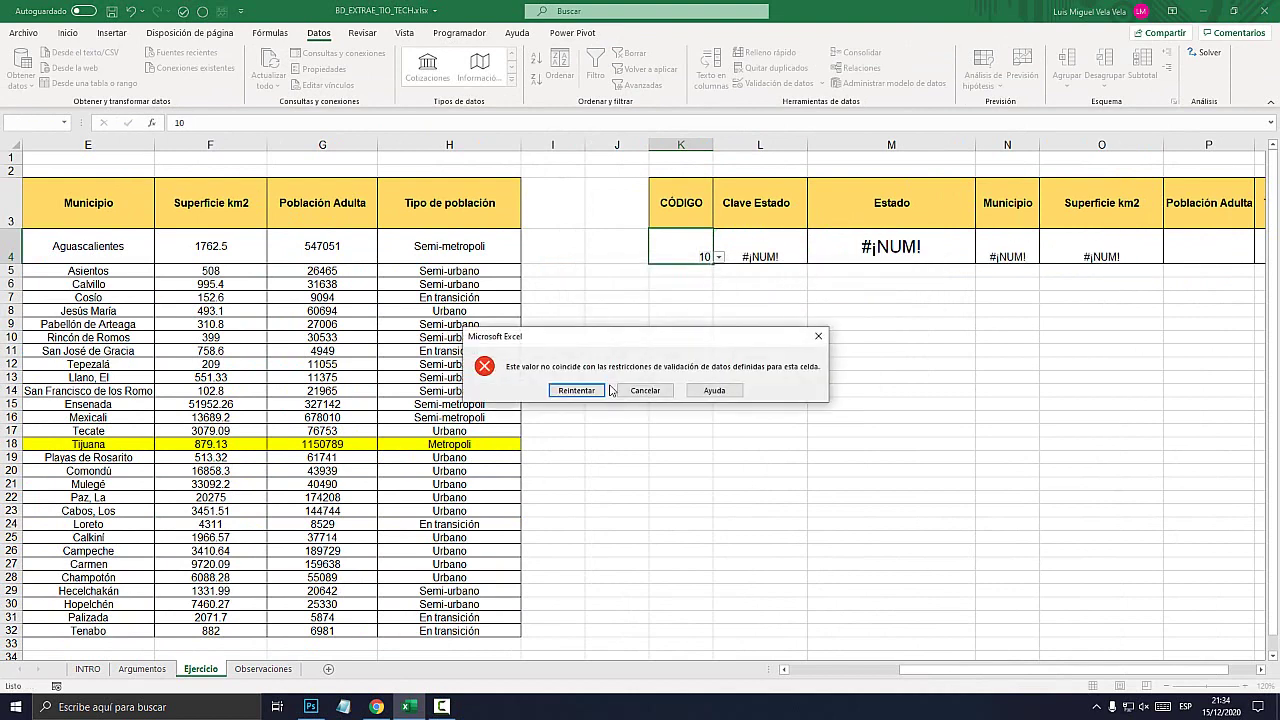
key(Return)
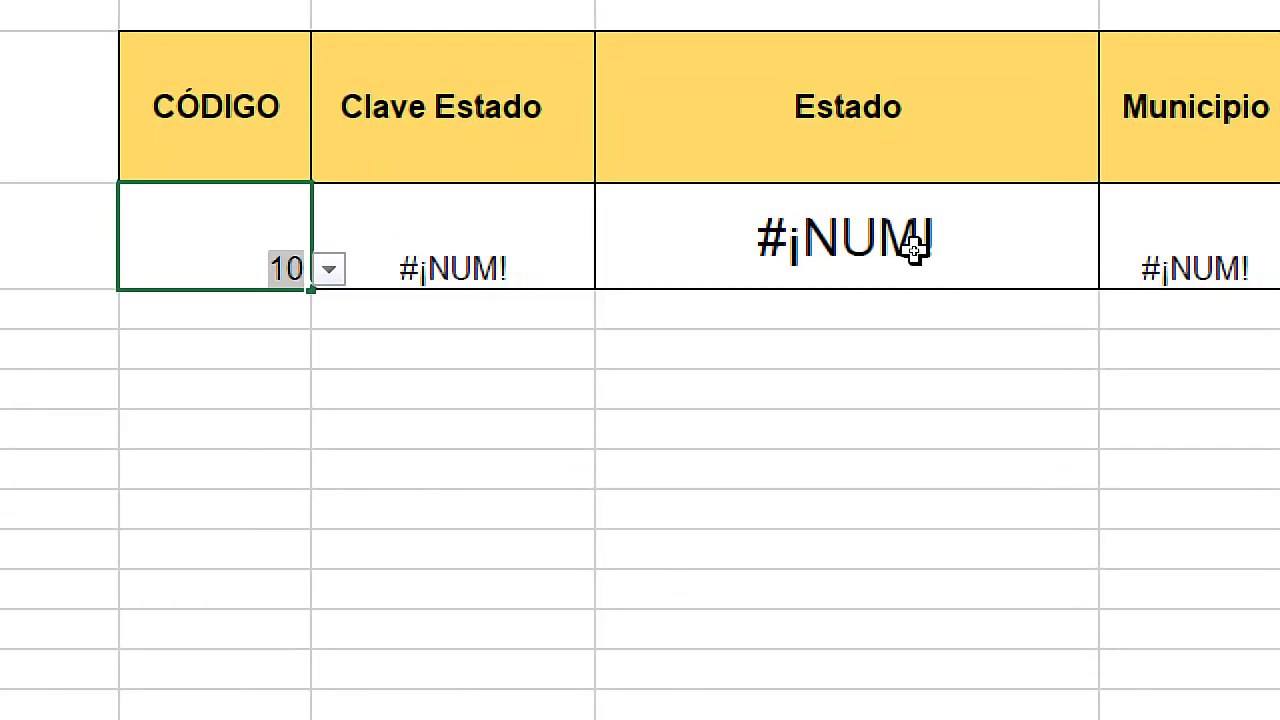
click(718, 257)
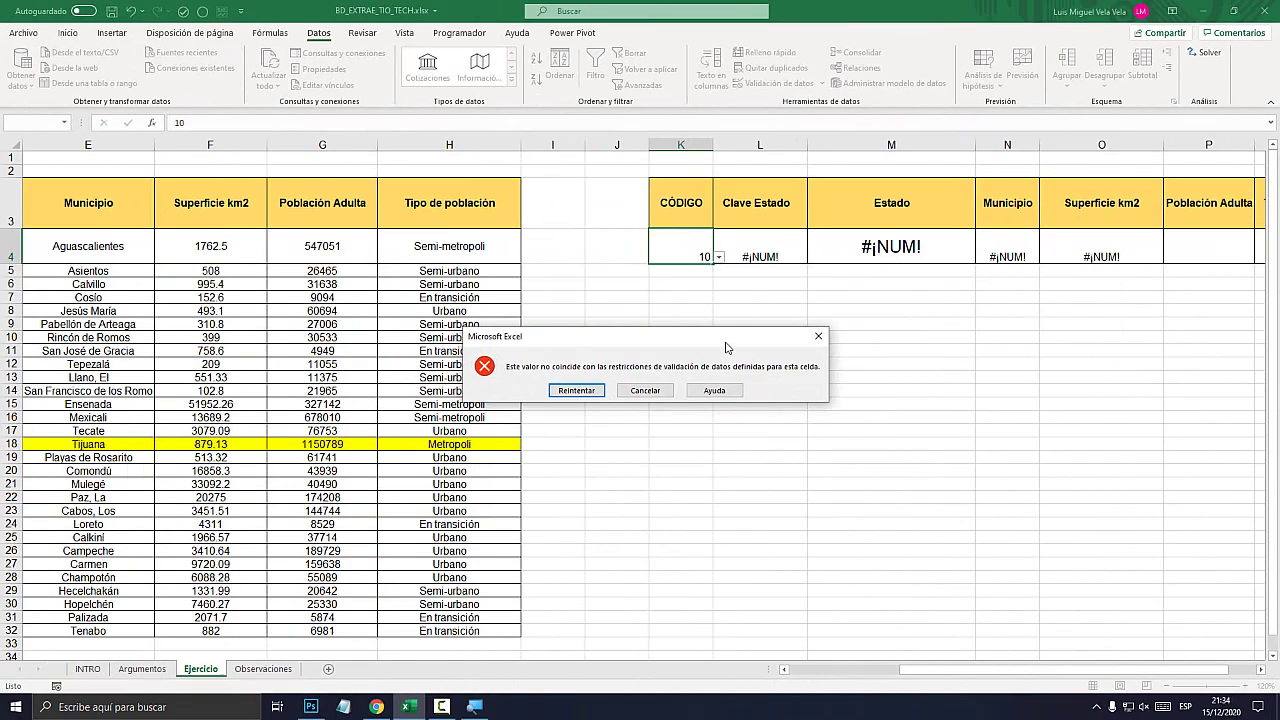
key(Escape)
- Pick 3002, then 1002 in K4, returning Aguascalientes, Asientos and 508
click(719, 258)
click(660, 344)
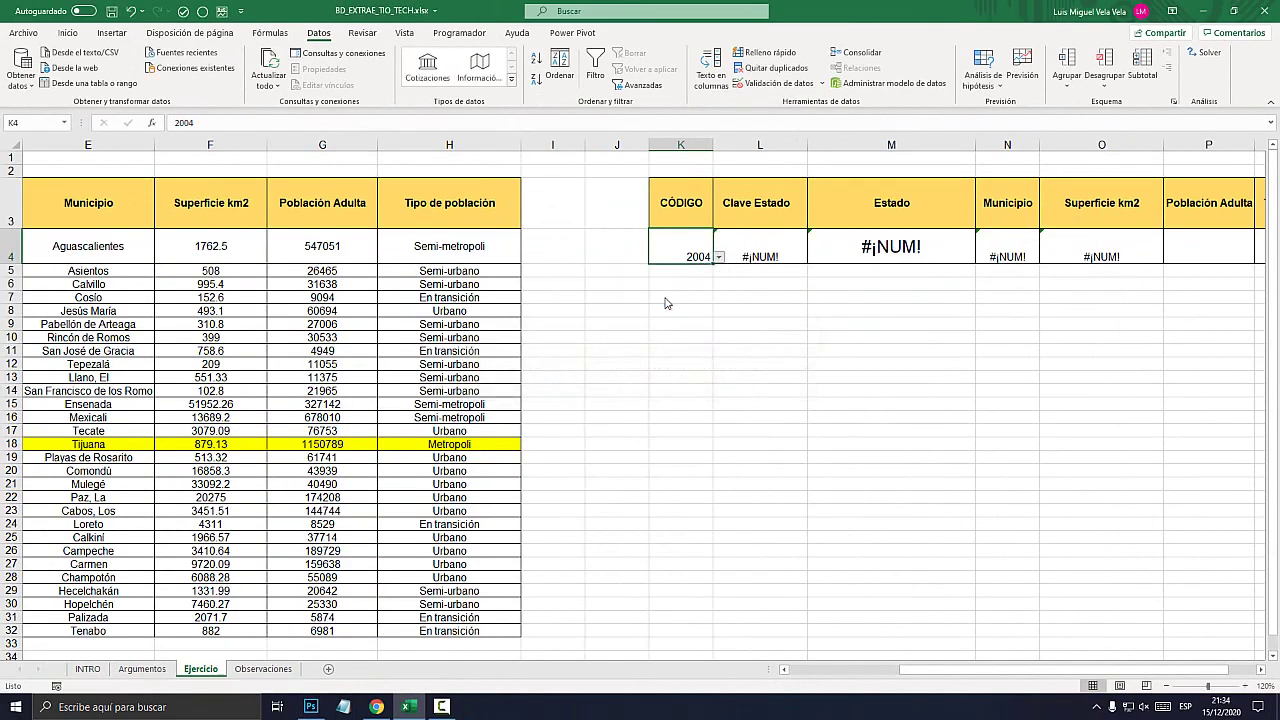
click(719, 258)
drag(718, 296, 718, 278)
click(660, 280)
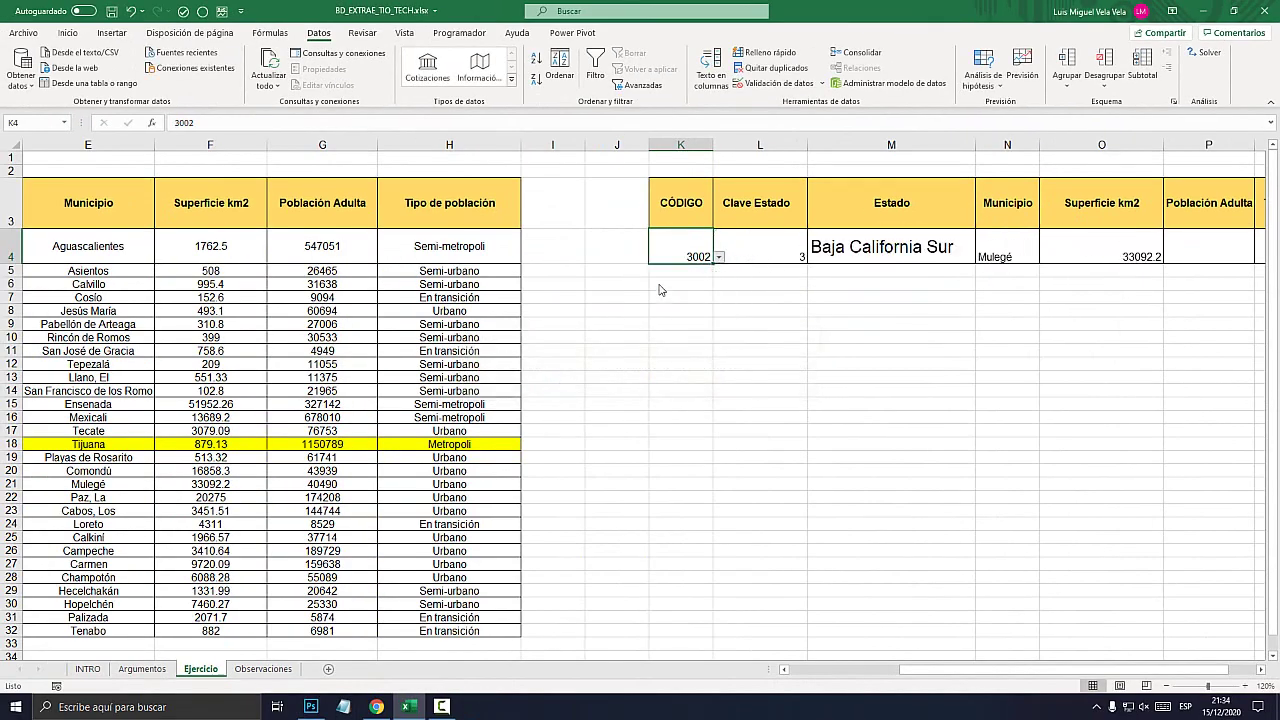
drag(905, 670, 797, 670)
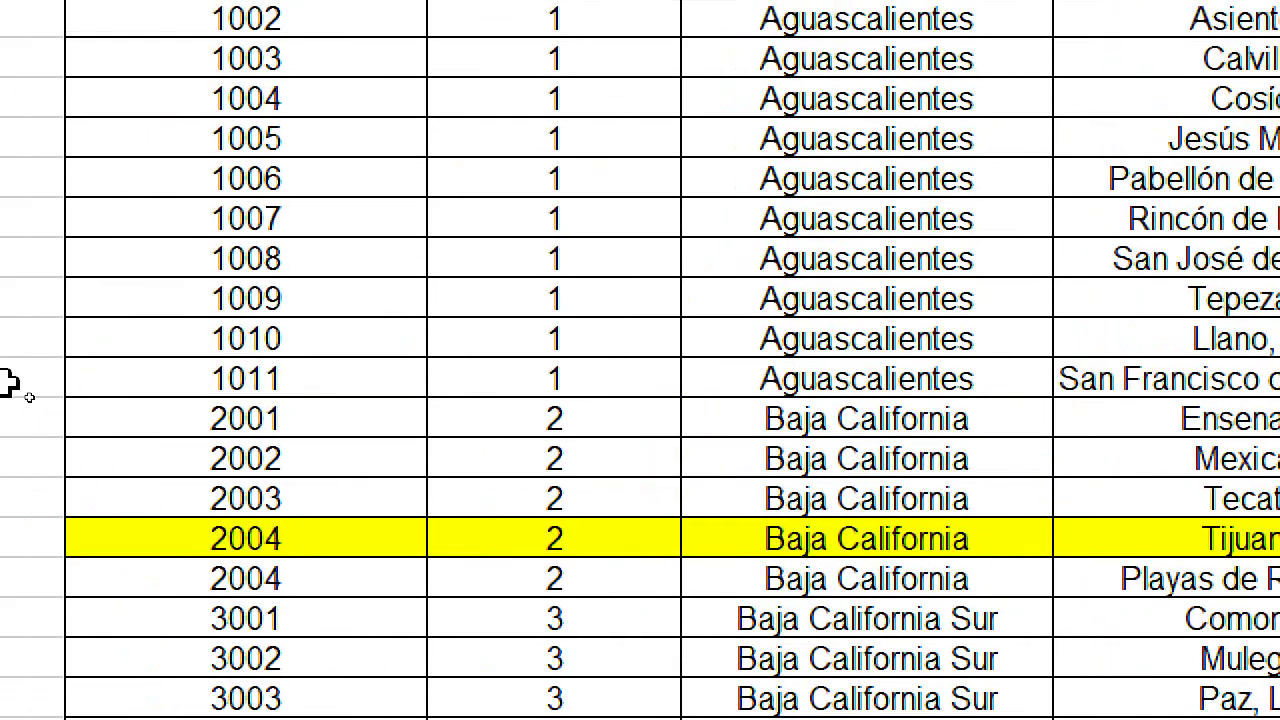
- Restore the duplicate Playas de Rosarito code in B19 to 2005
double_click(140, 443)
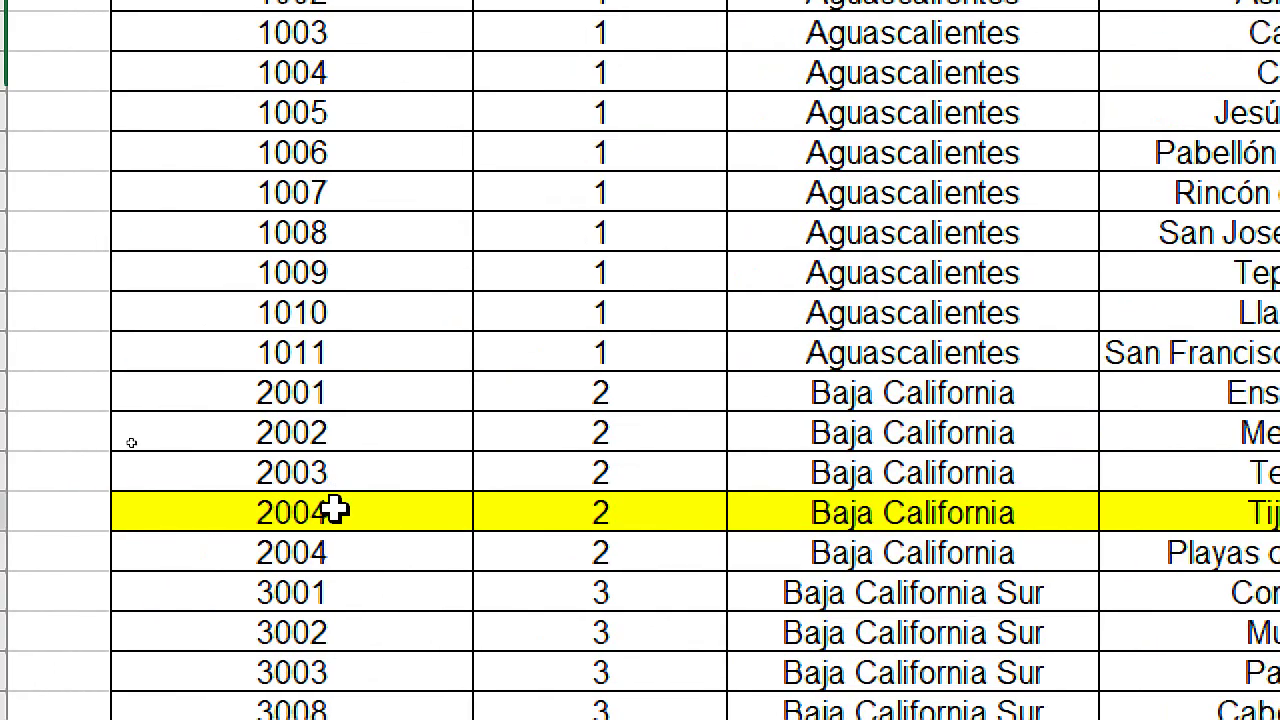
key(BackSpace)
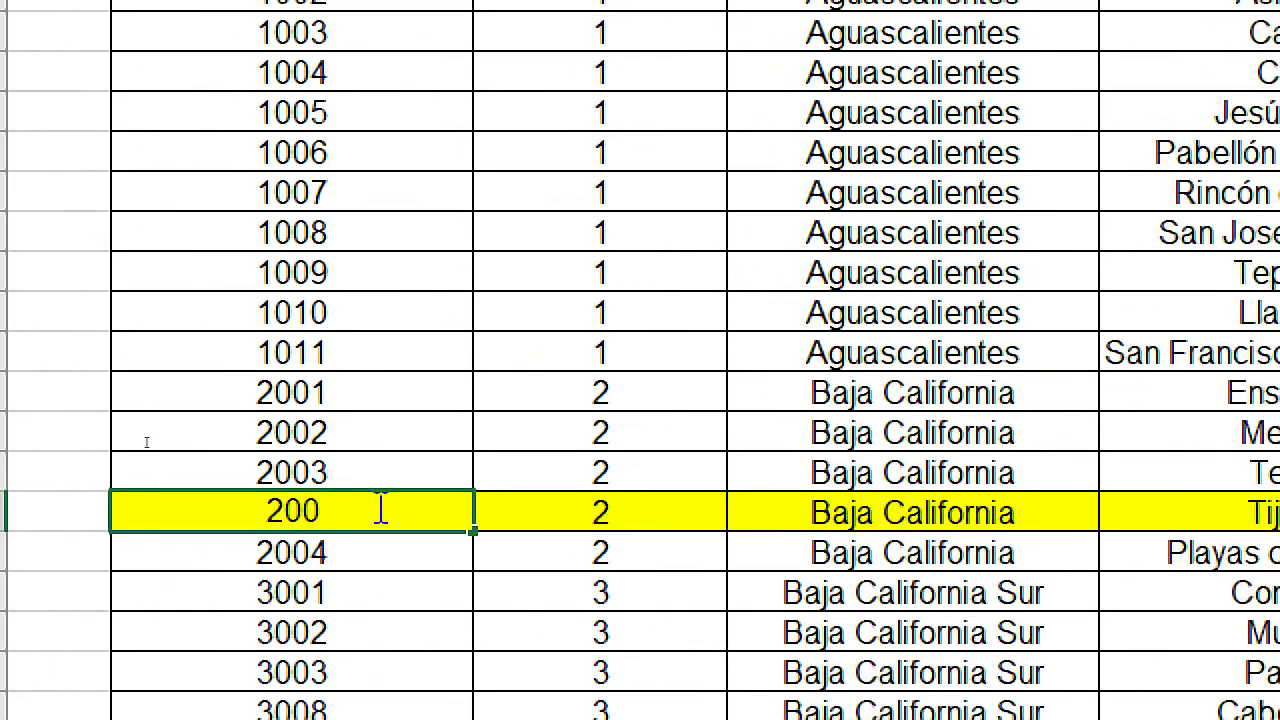
text(4)
double_click(424, 547)
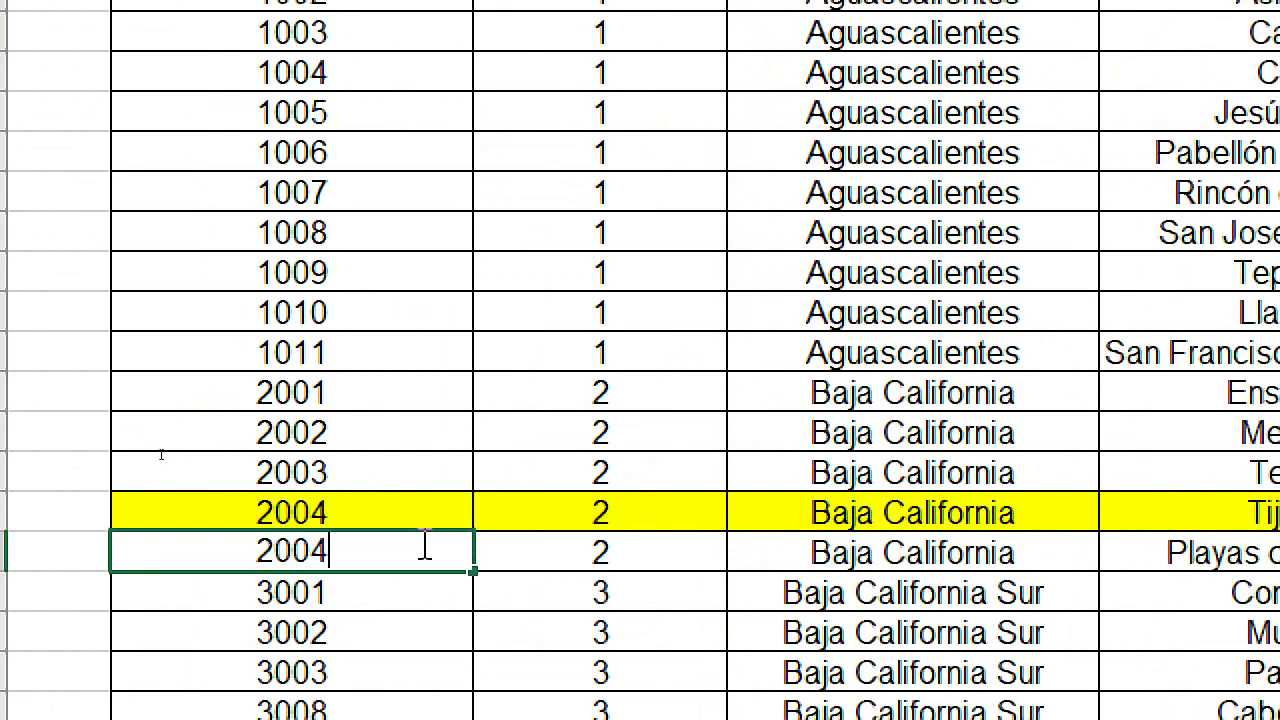
key(BackSpace)
text(5)
key(Return)
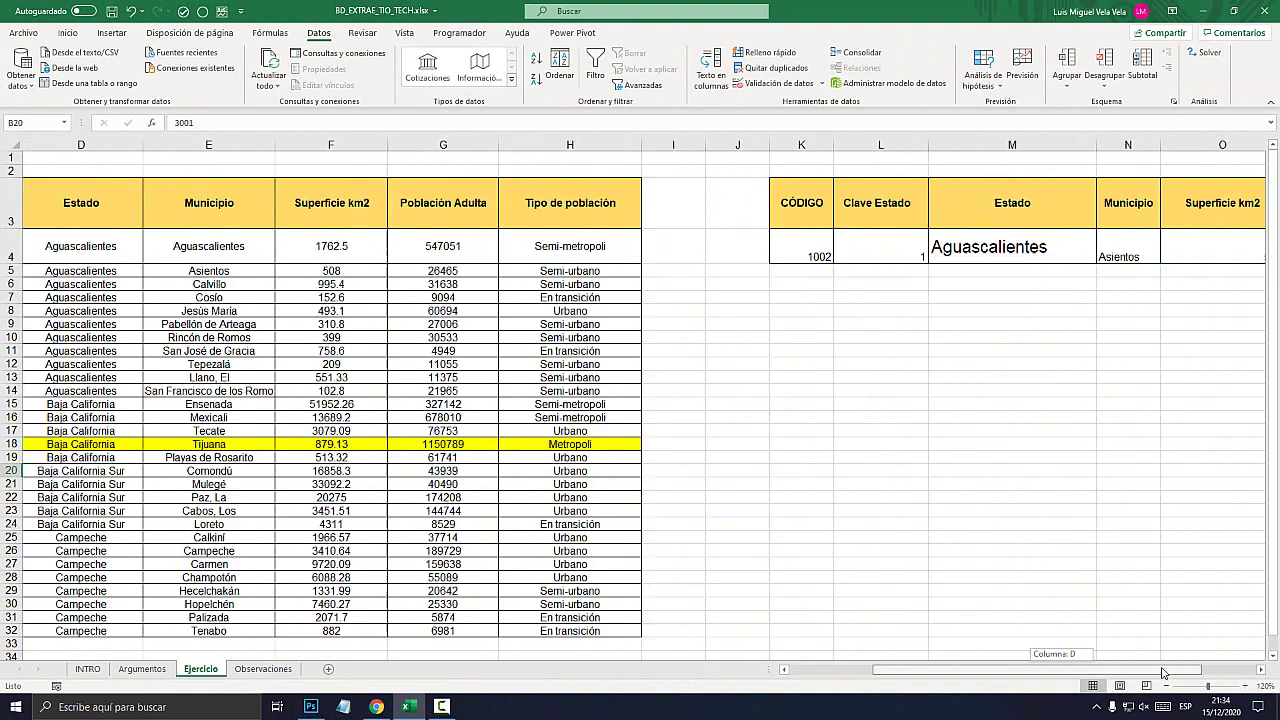
drag(1062, 670, 1215, 670)
drag(1030, 262, 531, 247)
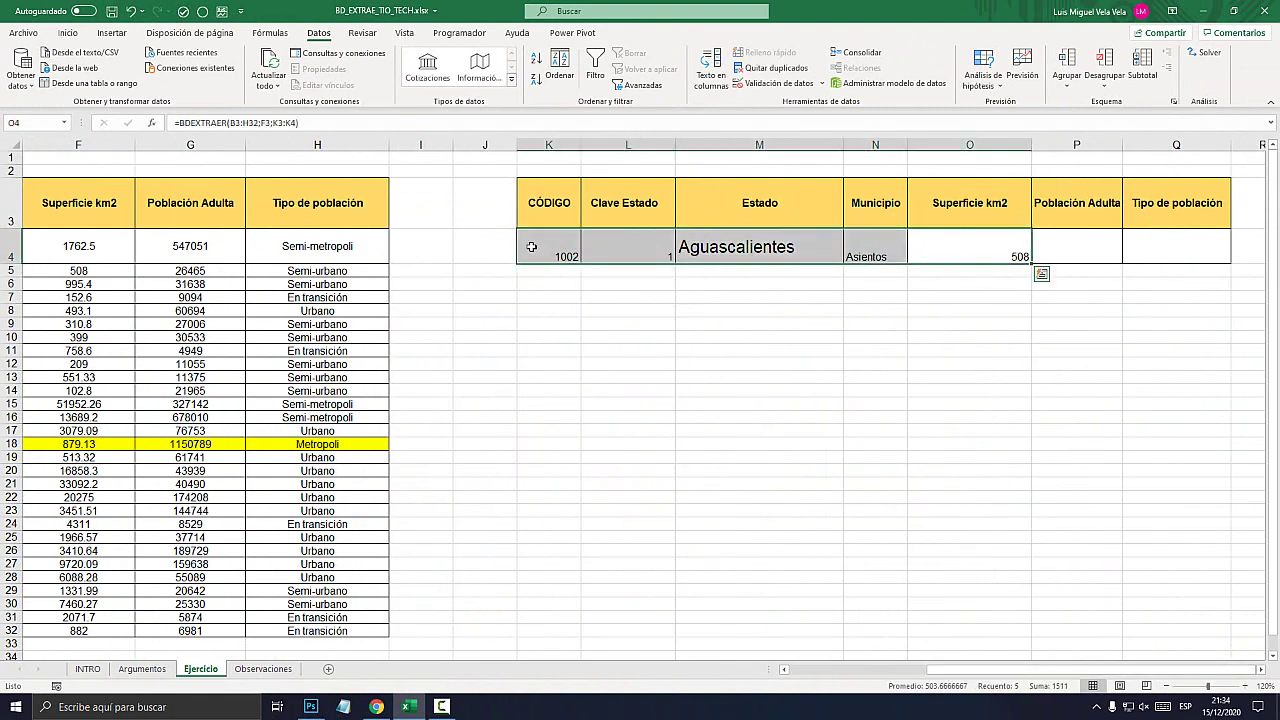
- Set K4:O4 to font size 14, centred horizontally and vertically, then show INTRO
click(67, 32)
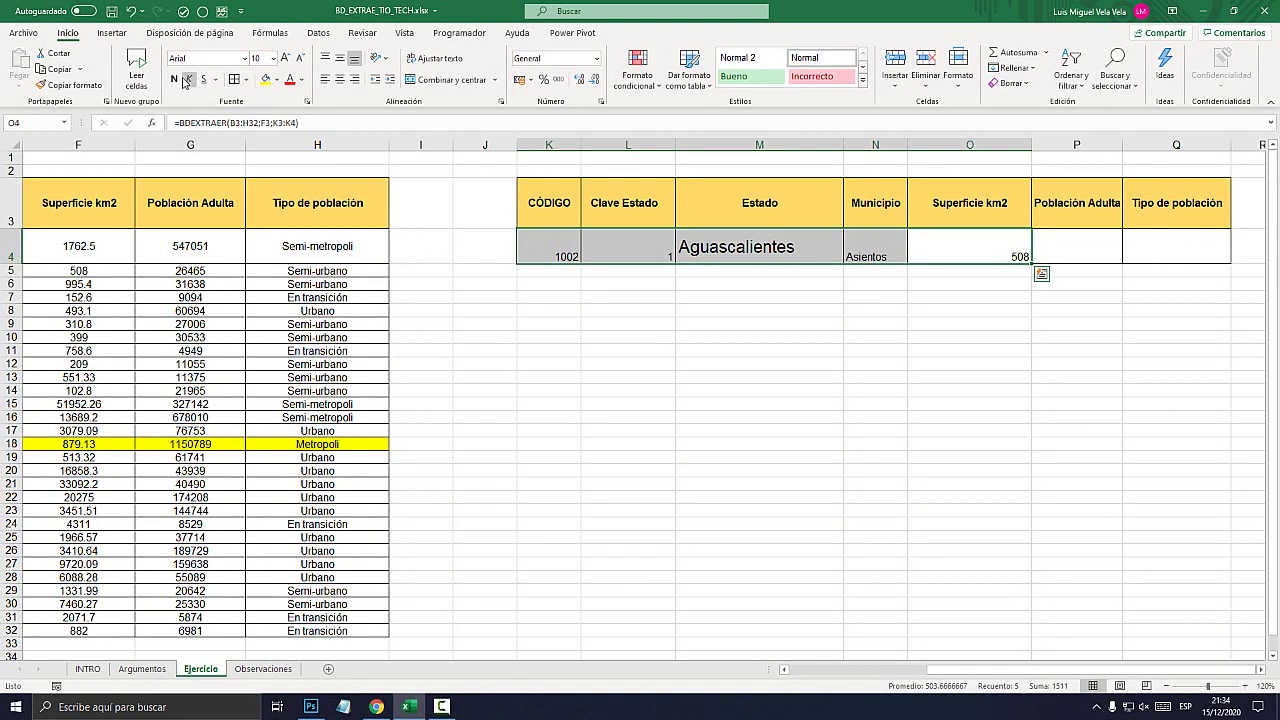
click(257, 58)
text(14)
key(Return)
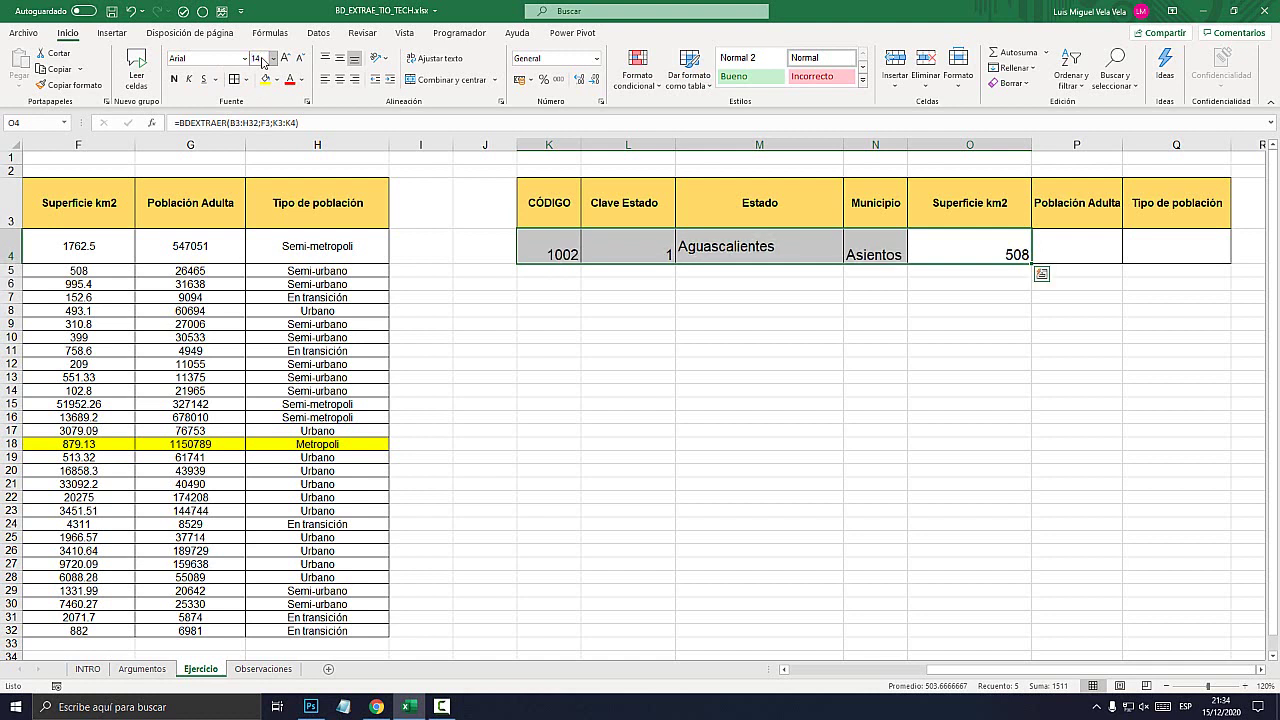
click(340, 58)
click(340, 79)
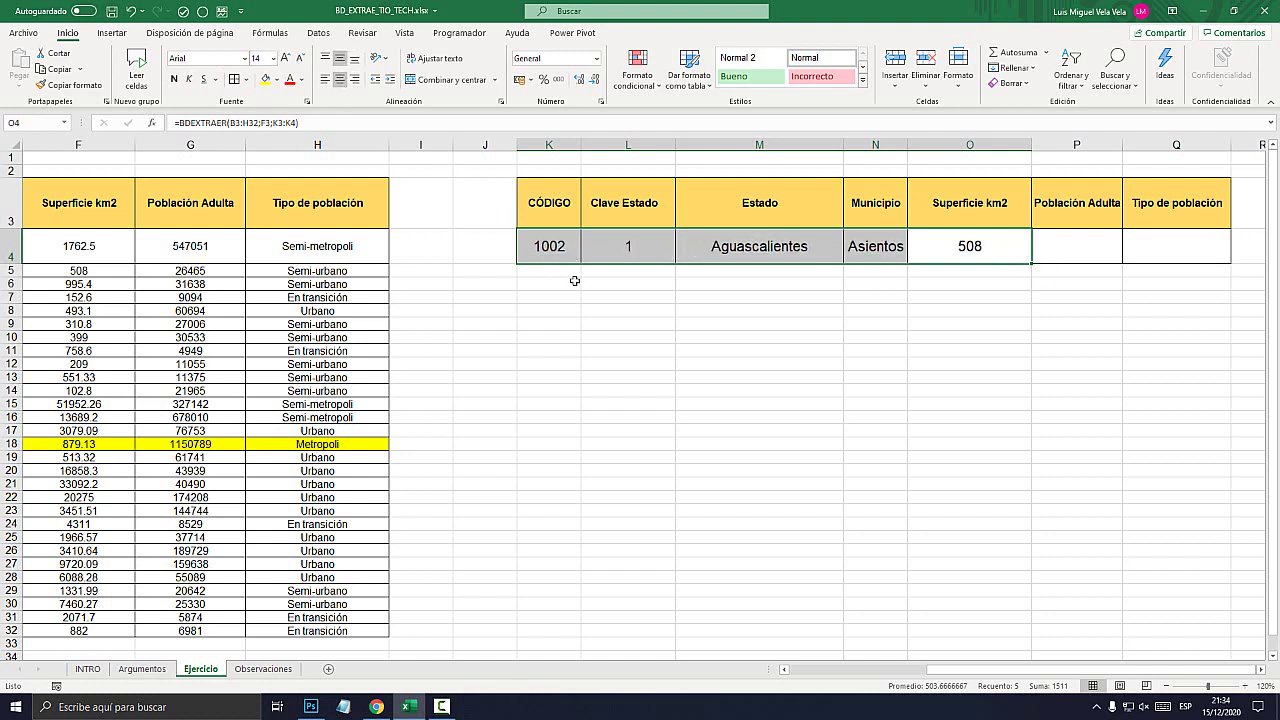
click(688, 360)
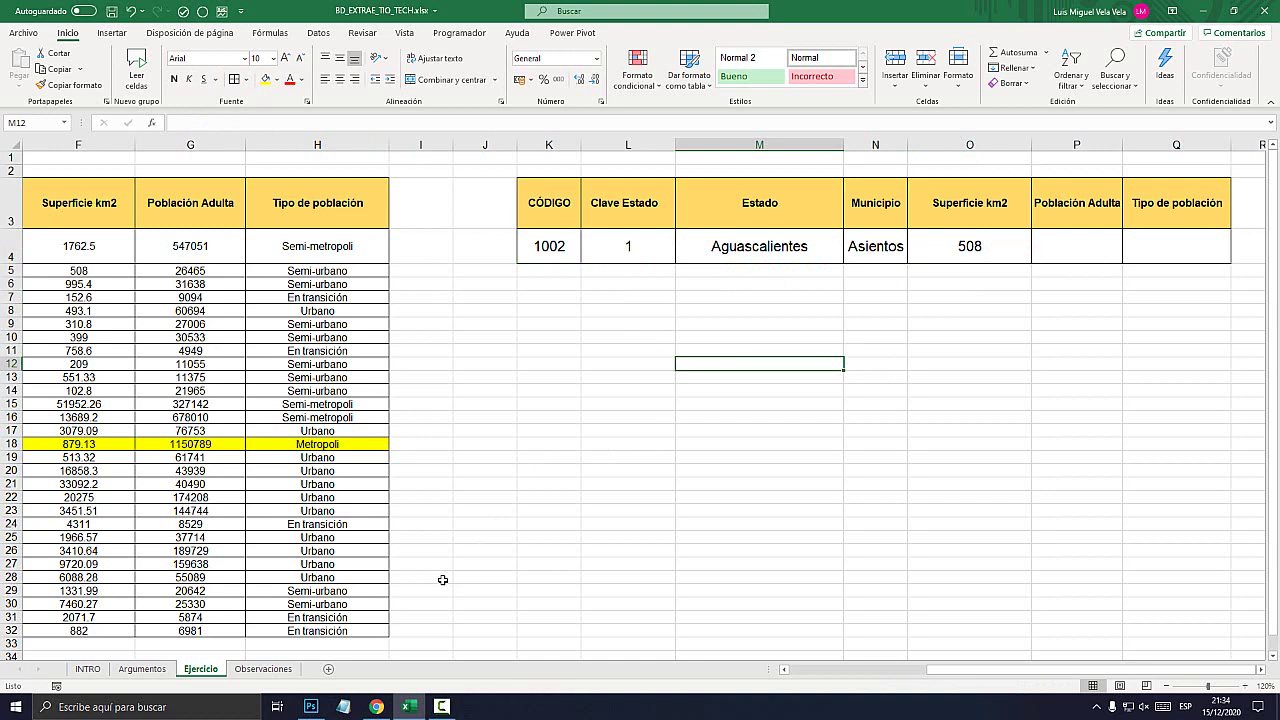
click(102, 668)
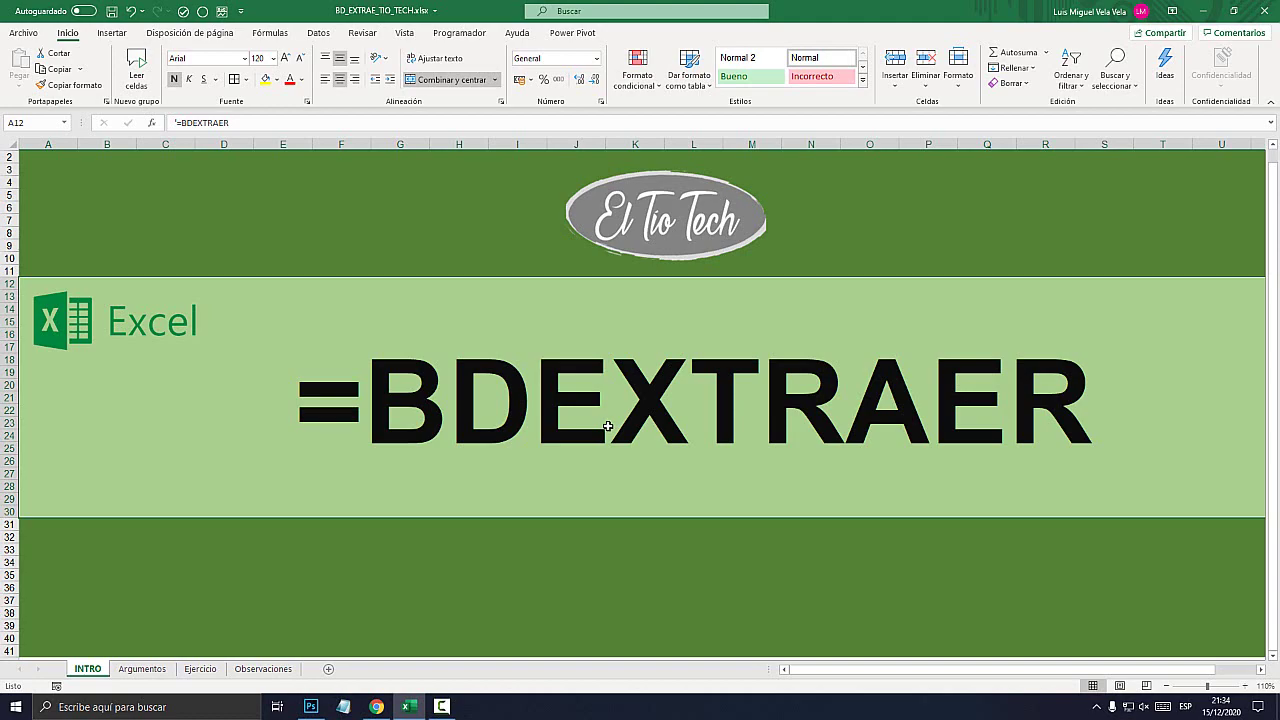
click(441, 706)
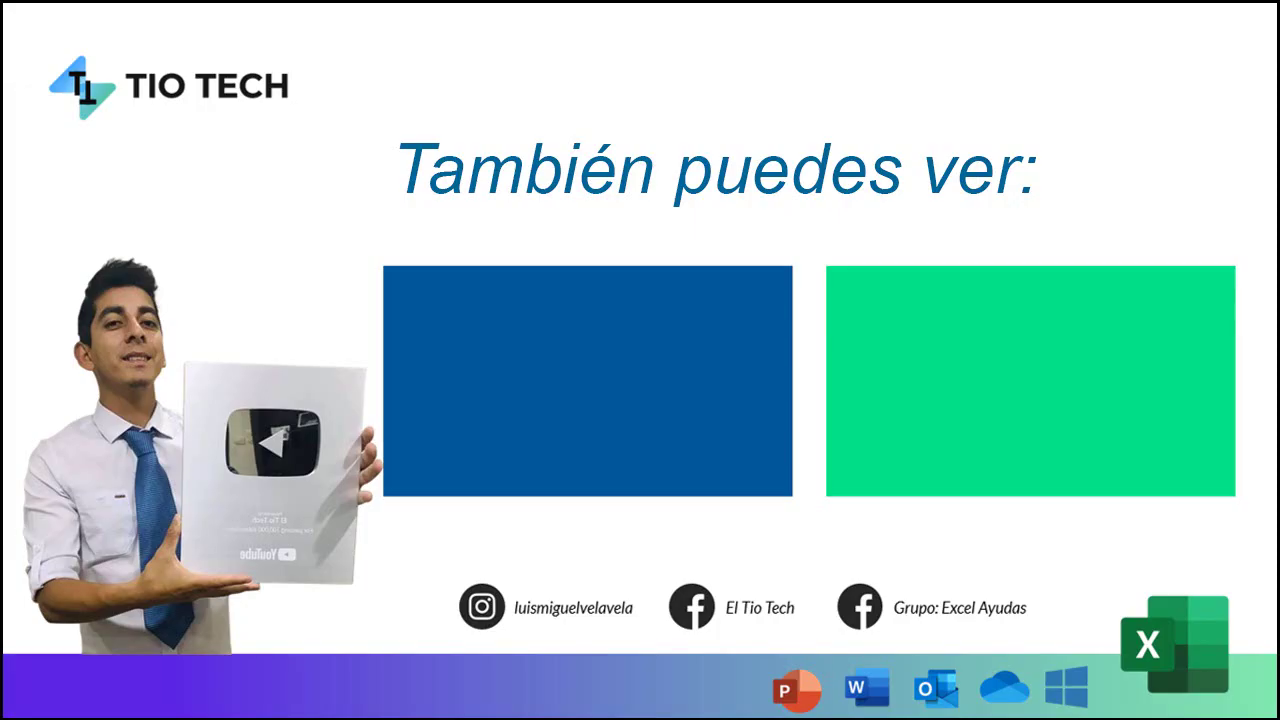